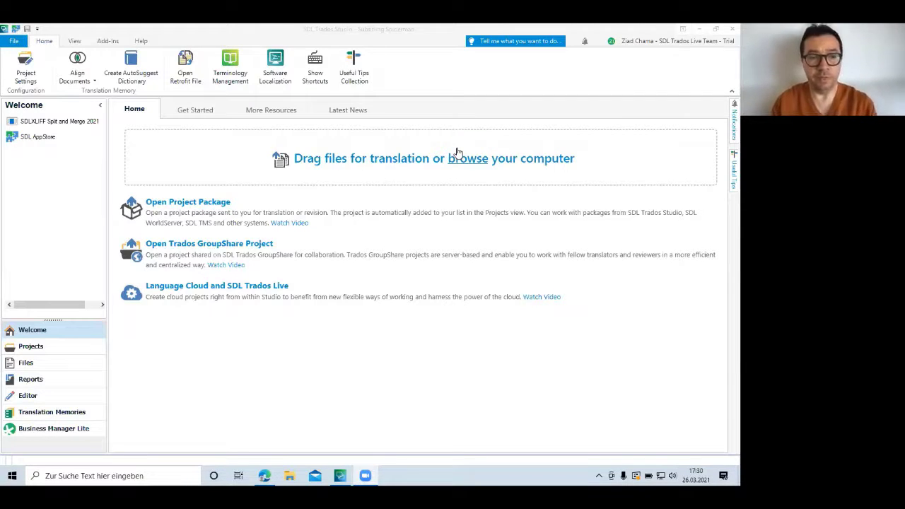
Look over the plug-in store, then select all four sample documents in the Documents folder.
click(44, 138)
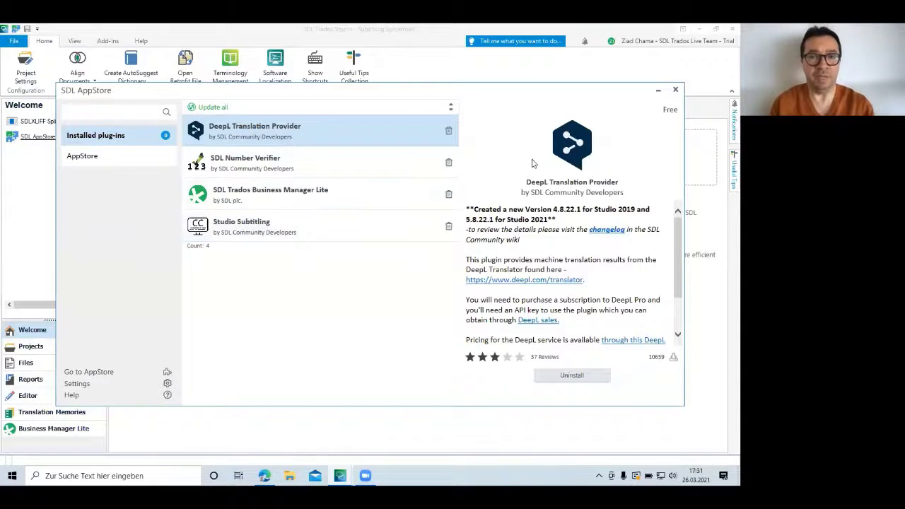
click(675, 90)
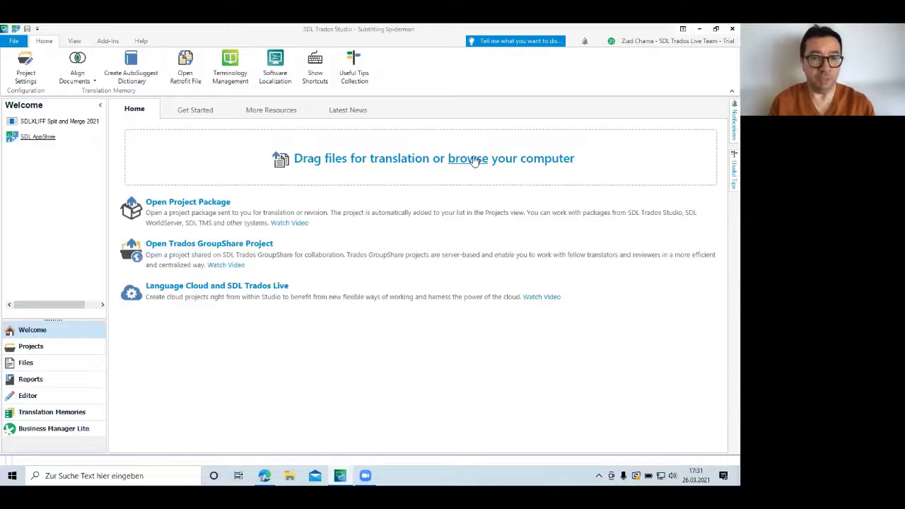
click(476, 161)
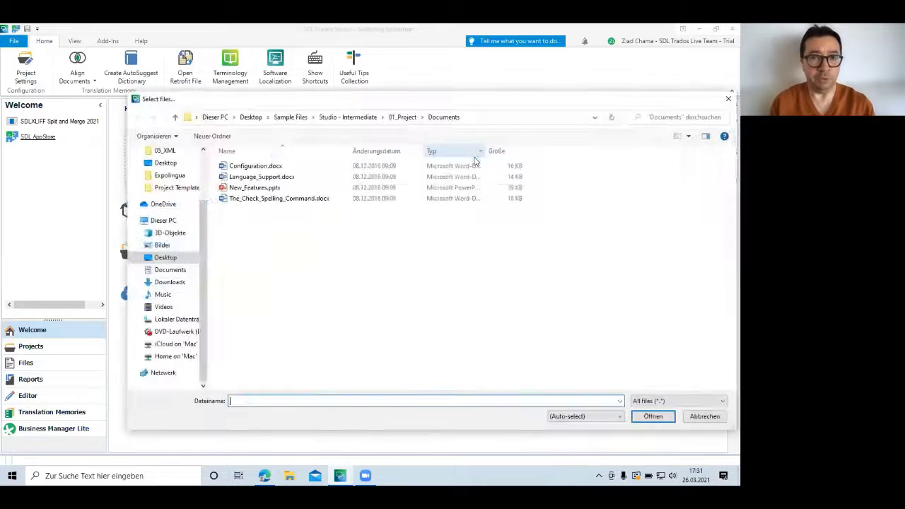
click(348, 252)
key(ctrl+a)
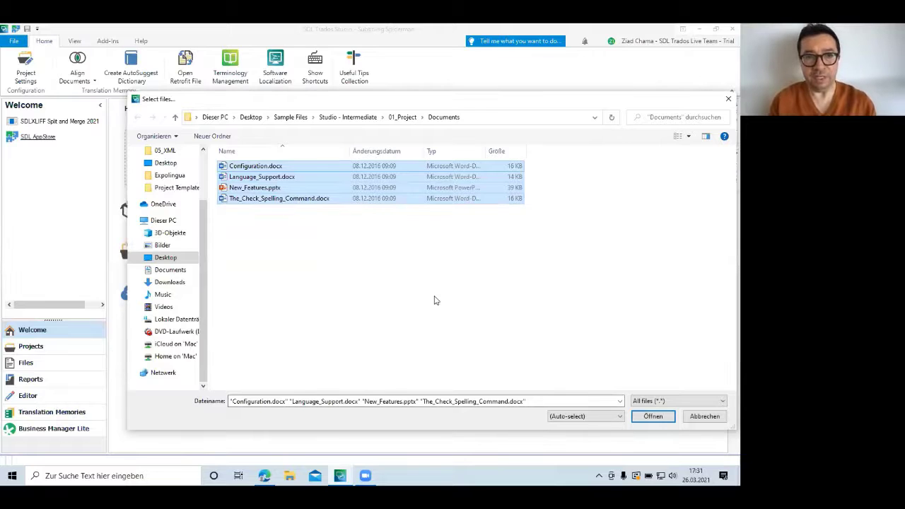
Add the four selected documents and start a new local project from them.
click(651, 416)
click(369, 273)
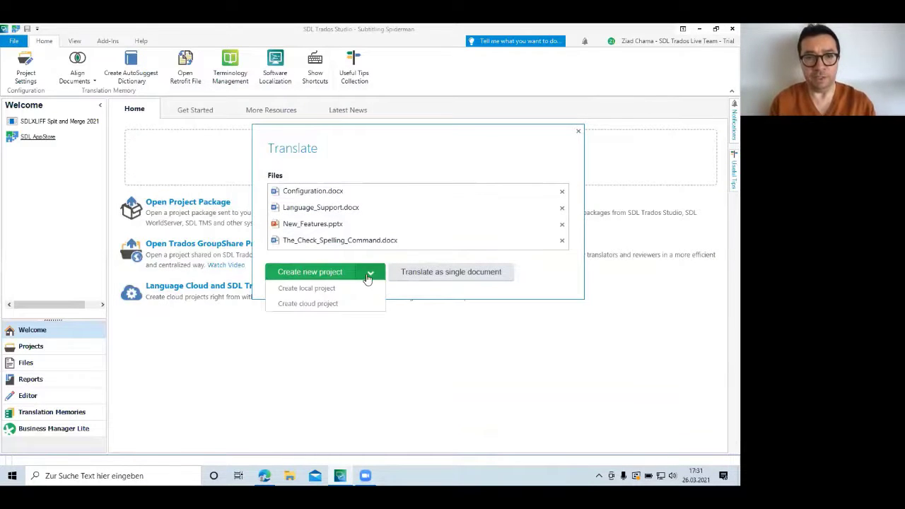
click(332, 288)
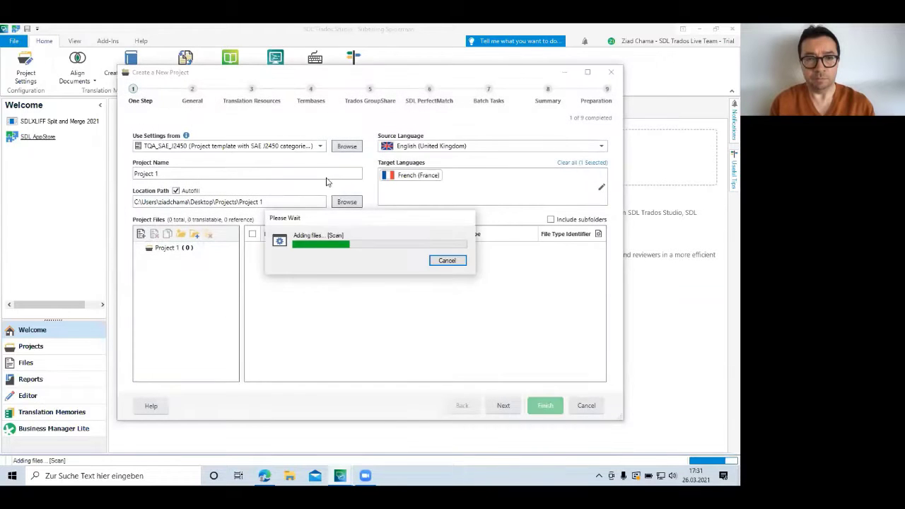
Apply the settings from the Template Training English-German project template.
click(320, 146)
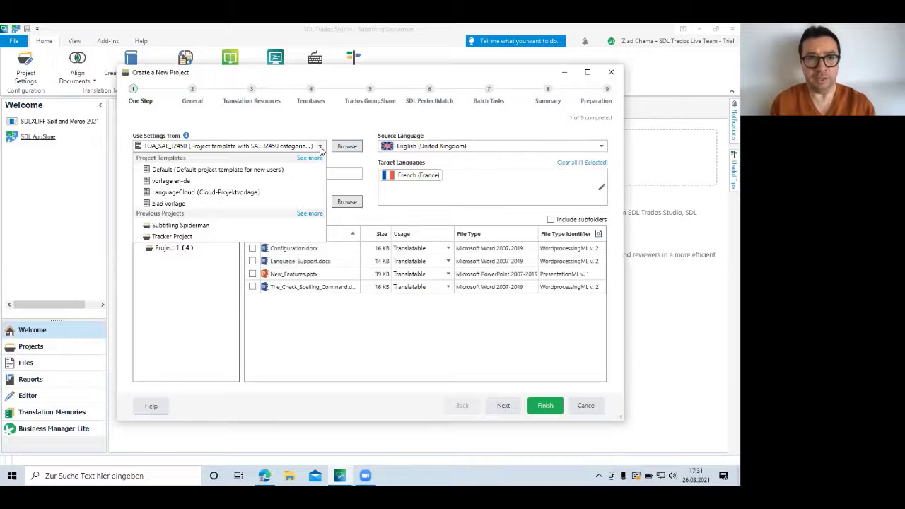
click(347, 149)
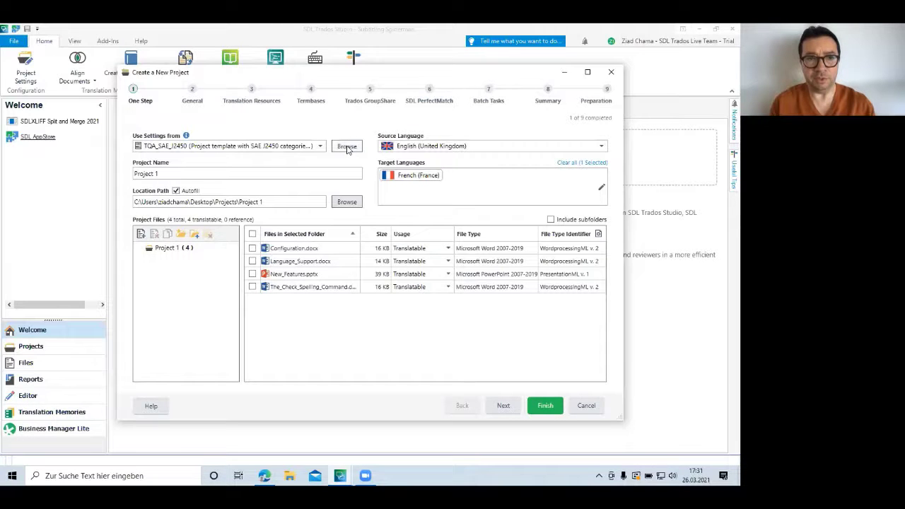
click(347, 148)
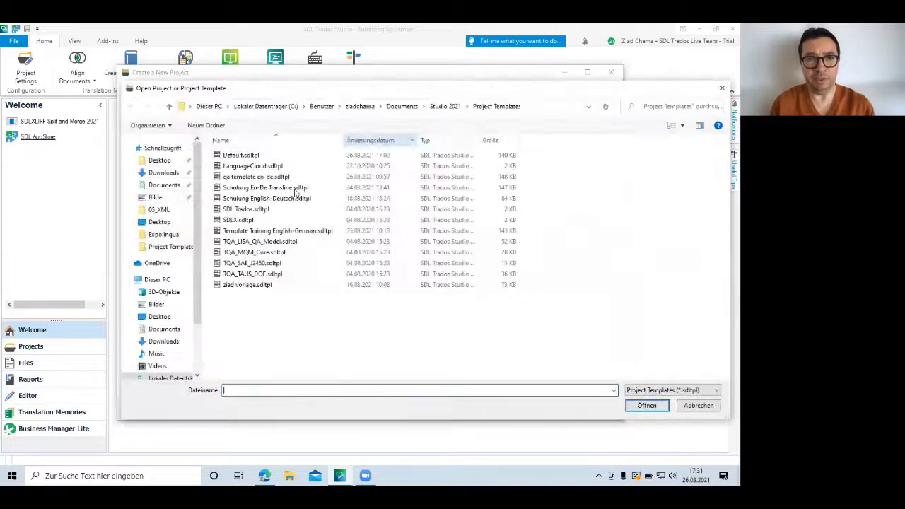
double_click(289, 233)
click(399, 285)
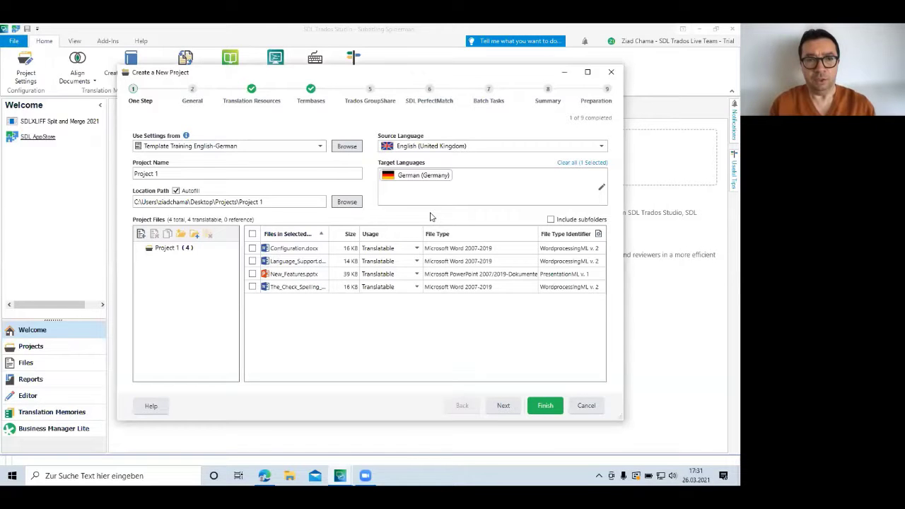
Name the project 'expolingua test' and finish preparing it.
drag(164, 174, 89, 175)
text(exp)
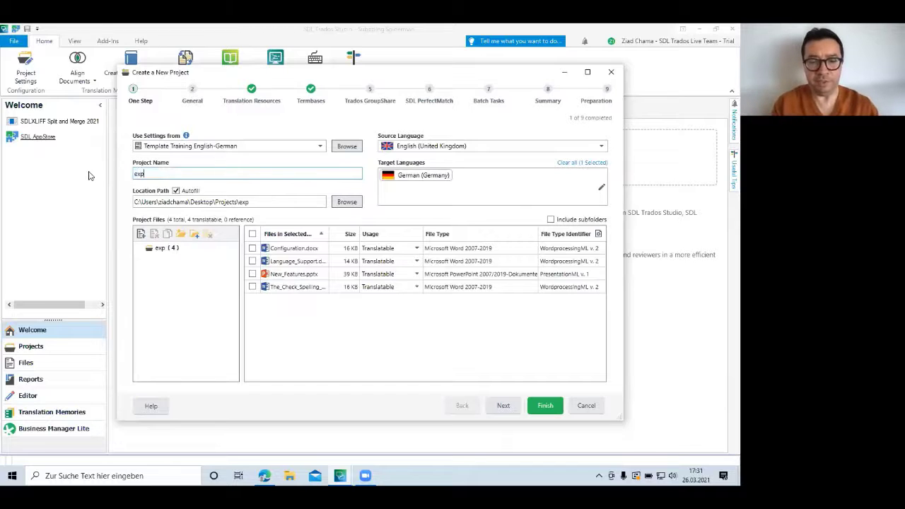
text(olingua)
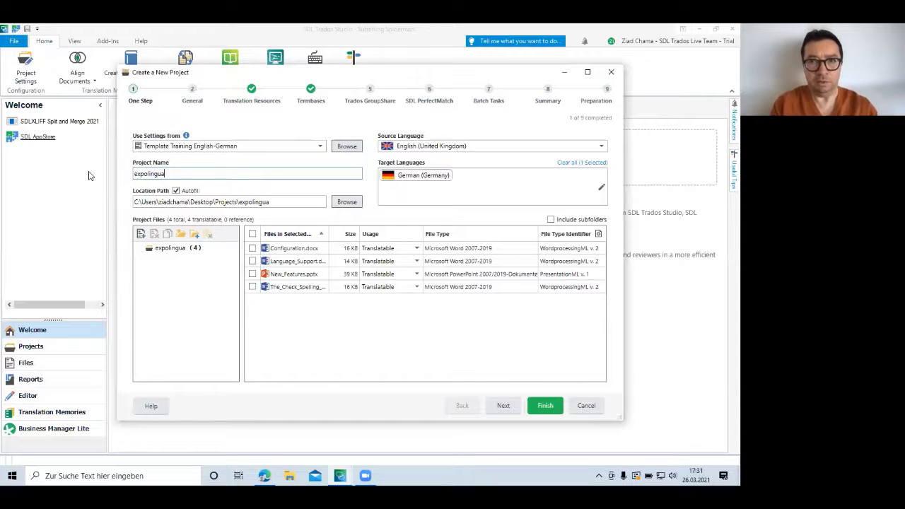
text( test)
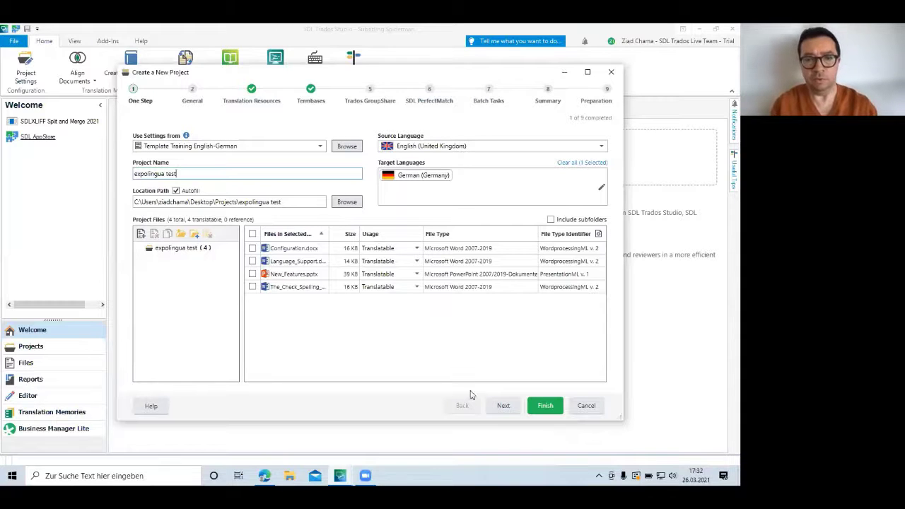
click(542, 404)
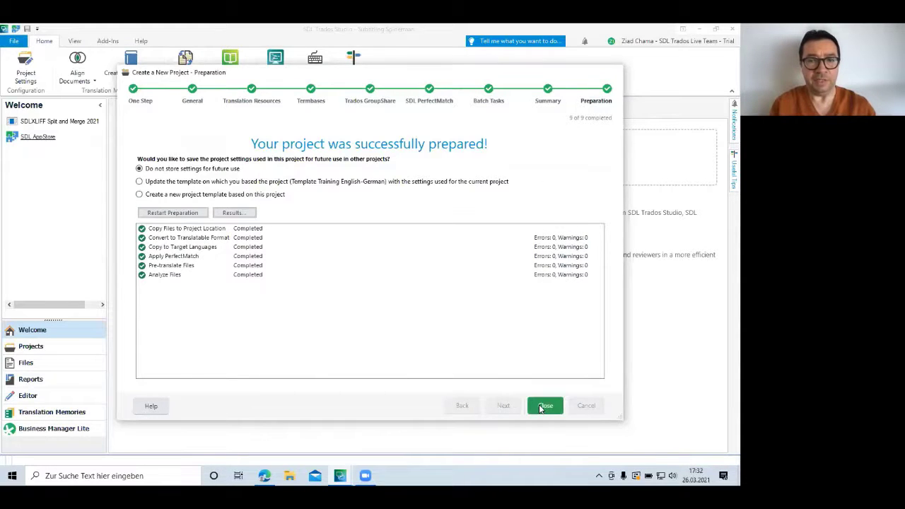
Close the finished project wizard and bring up the Business Manager Lite notification for expolingua test.
click(544, 406)
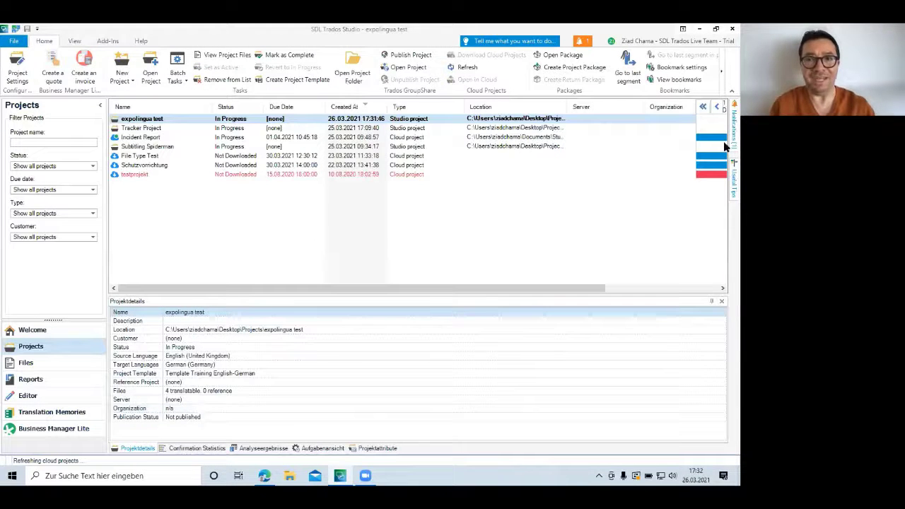
mouse_move(724, 146)
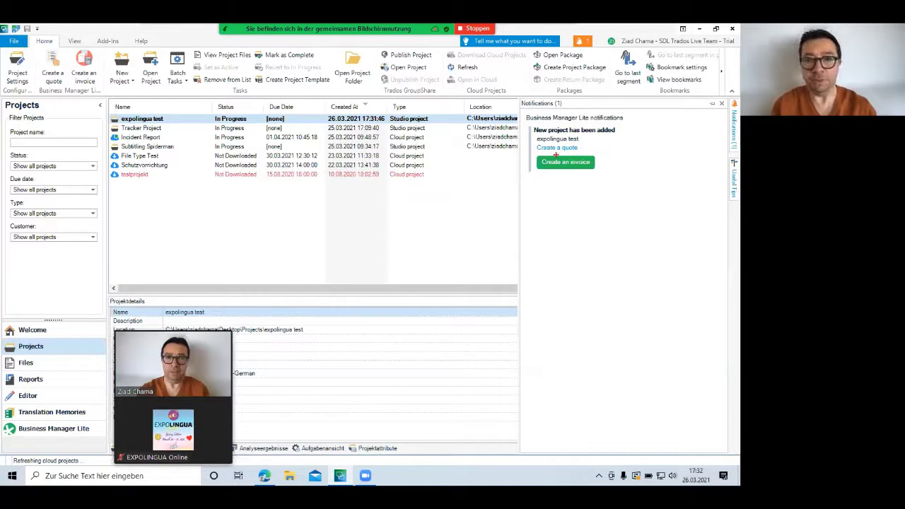
mouse_move(556, 154)
mouse_down()
mouse_move(611, 179)
mouse_move(554, 155)
mouse_move(595, 146)
mouse_move(522, 144)
mouse_up()
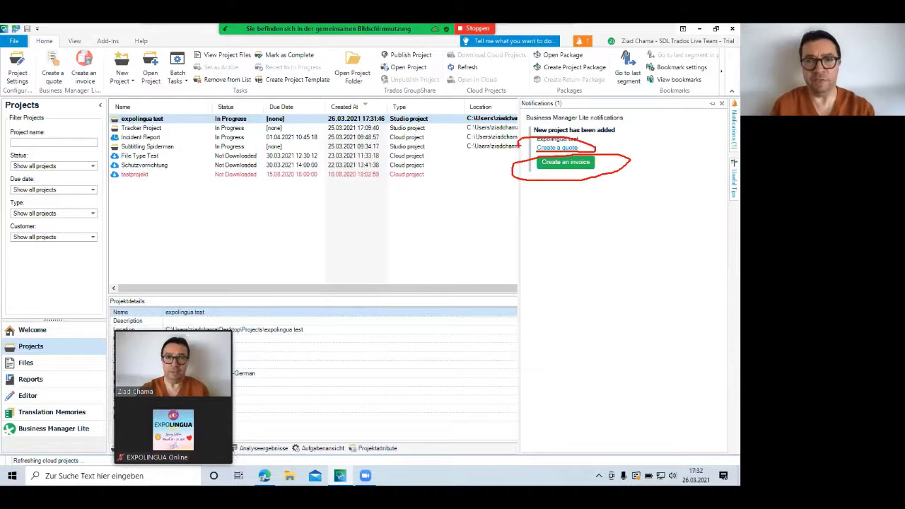
key(alt+s)
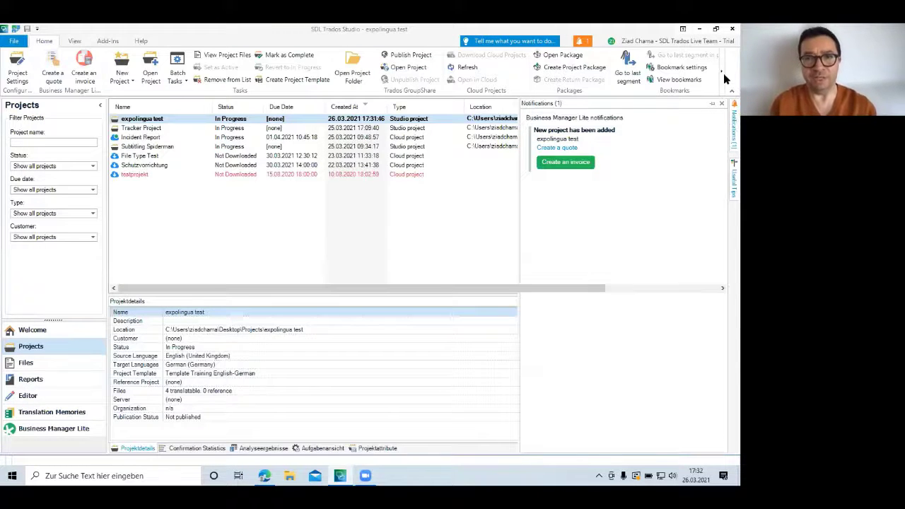
Start a quote from the new-project notification and bill it to customer Testkunde, re-detecting prices.
mouse_move(732, 121)
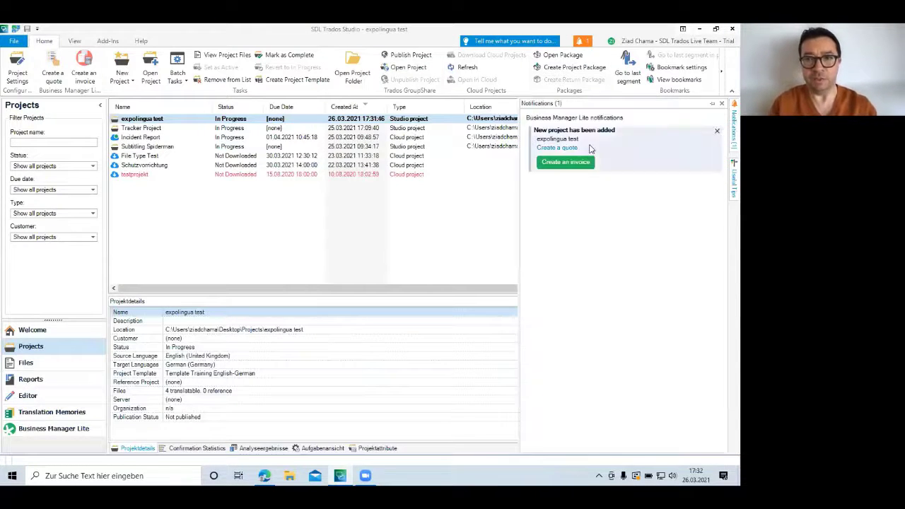
click(566, 149)
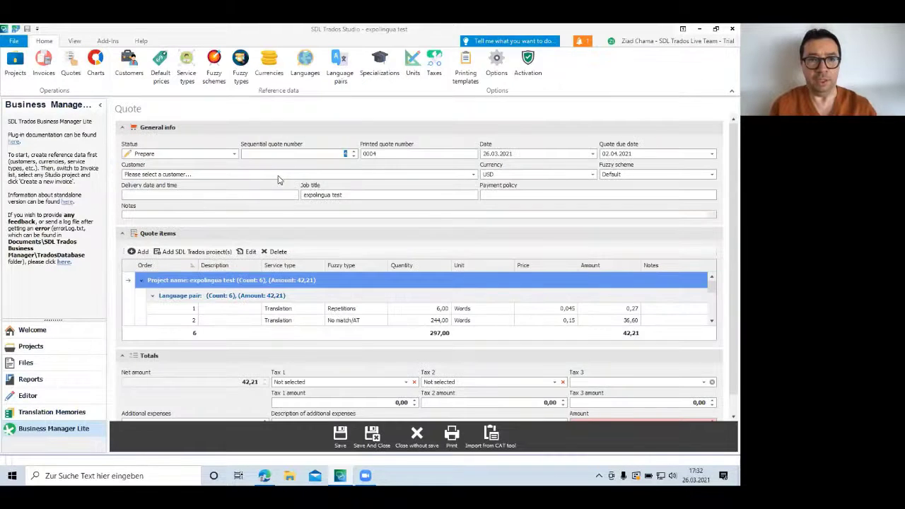
click(473, 174)
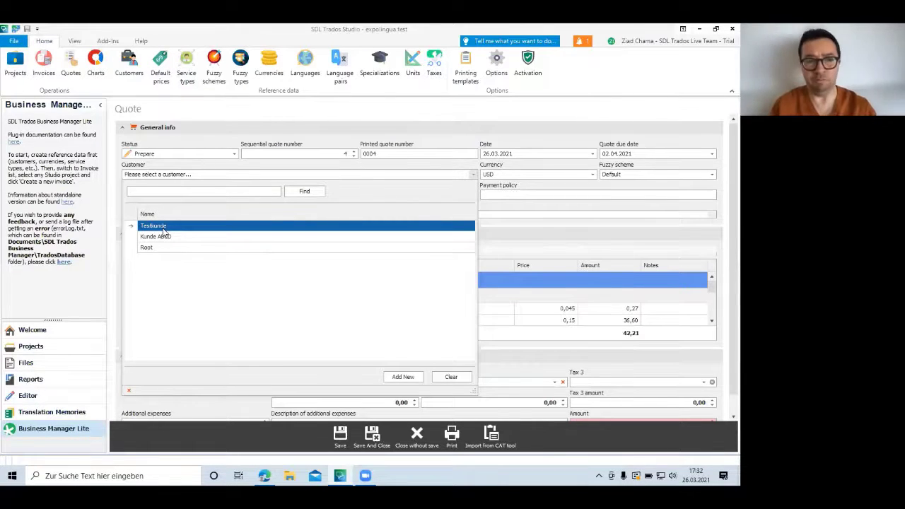
click(166, 230)
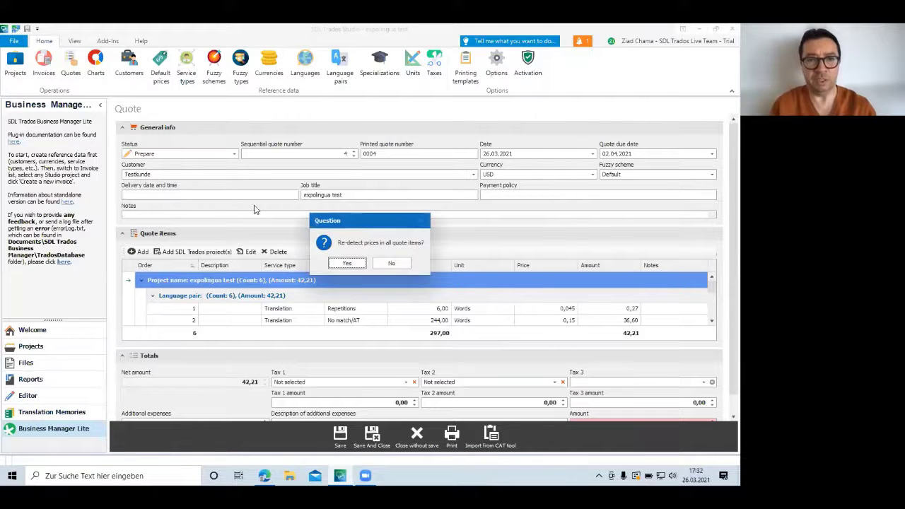
click(349, 263)
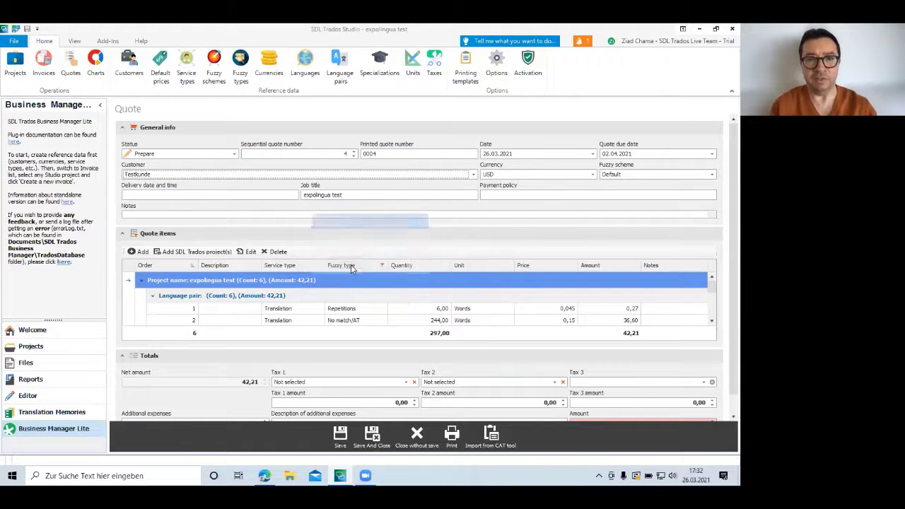
Switch the quote currency to EUR and re-detect the item prices.
click(592, 174)
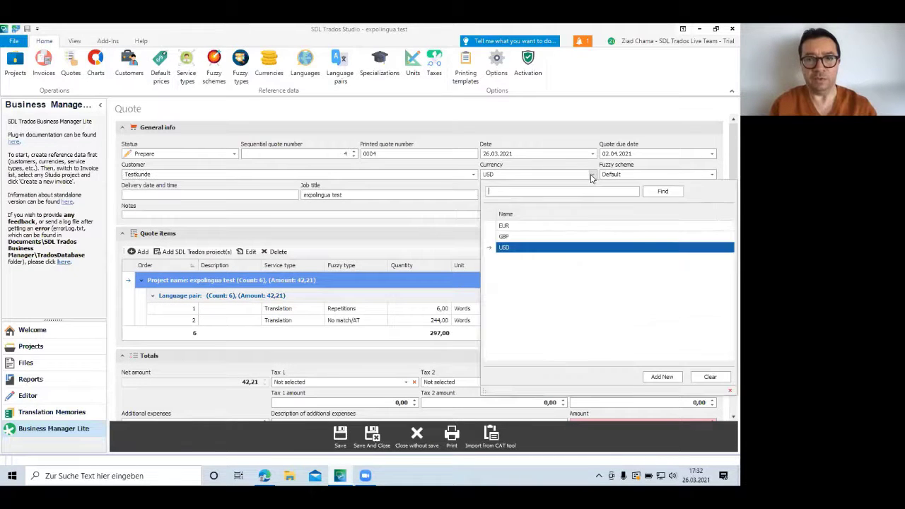
click(512, 226)
click(358, 263)
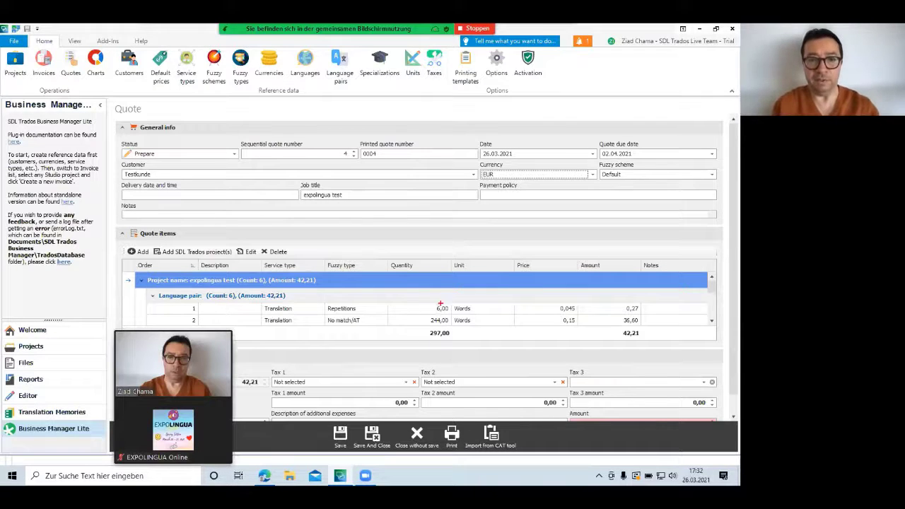
mouse_move(423, 306)
mouse_down()
mouse_move(408, 345)
mouse_move(469, 304)
mouse_move(422, 300)
mouse_up()
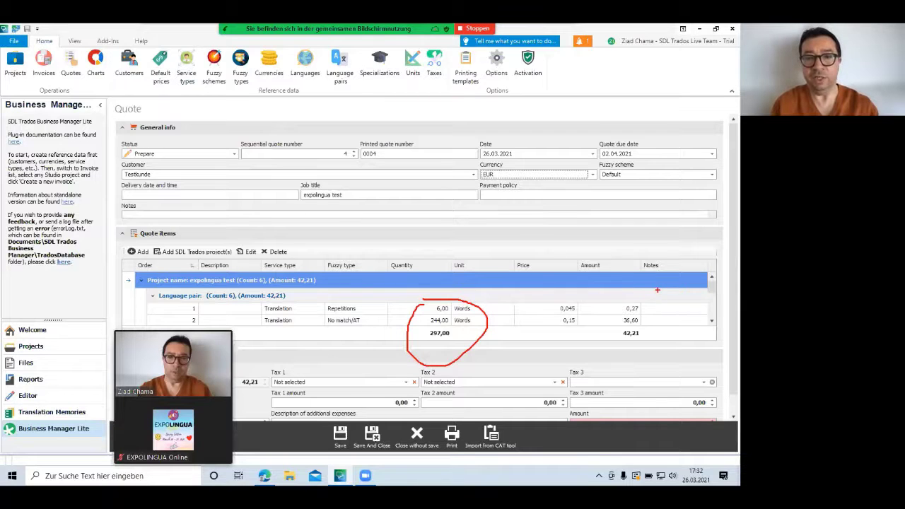
mouse_move(631, 291)
mouse_down()
mouse_move(621, 290)
mouse_move(612, 365)
mouse_move(598, 284)
mouse_up()
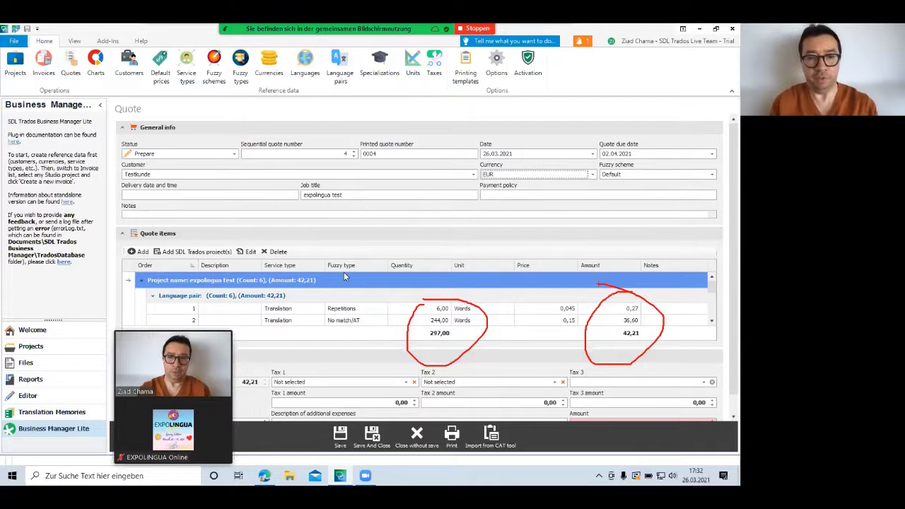
key(alt+s)
scroll(723, 343, down, 1)
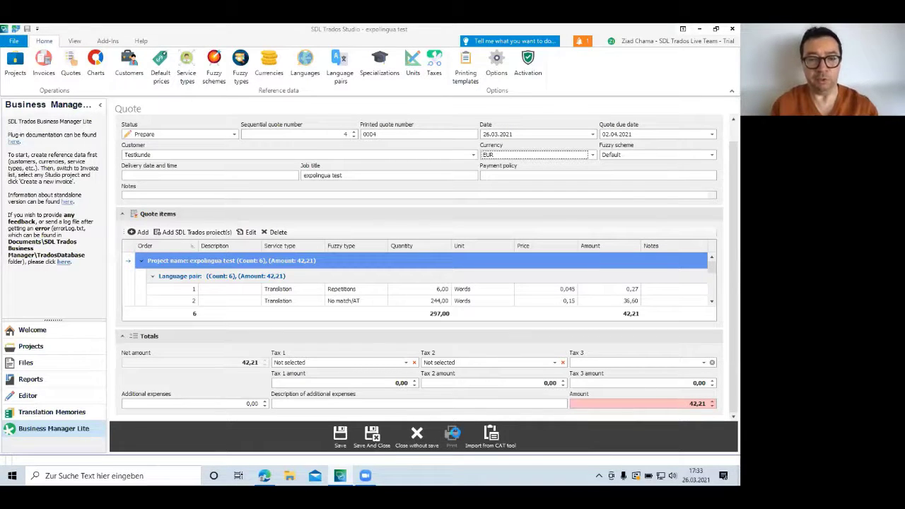
Preview the service quotation down to its 42,21 EUR total, then close the preview.
click(453, 432)
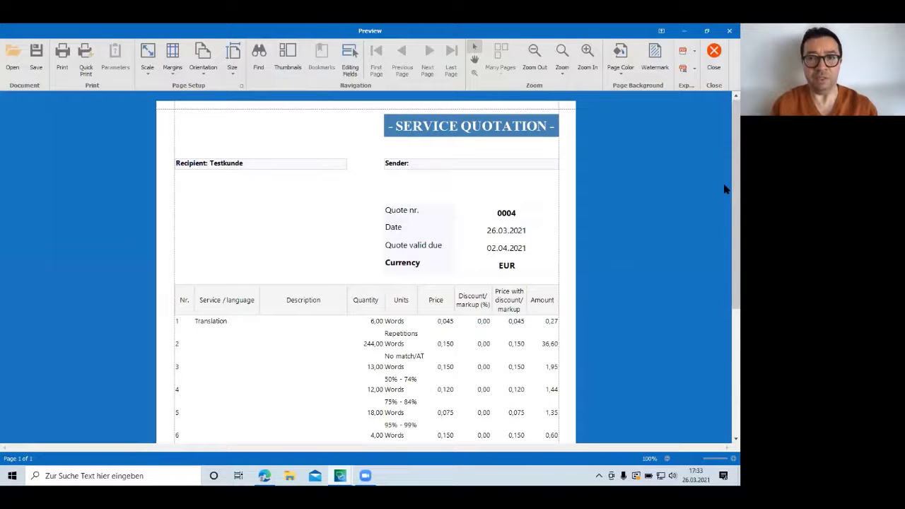
scroll(725, 236, down, 3)
scroll(725, 233, up, 3)
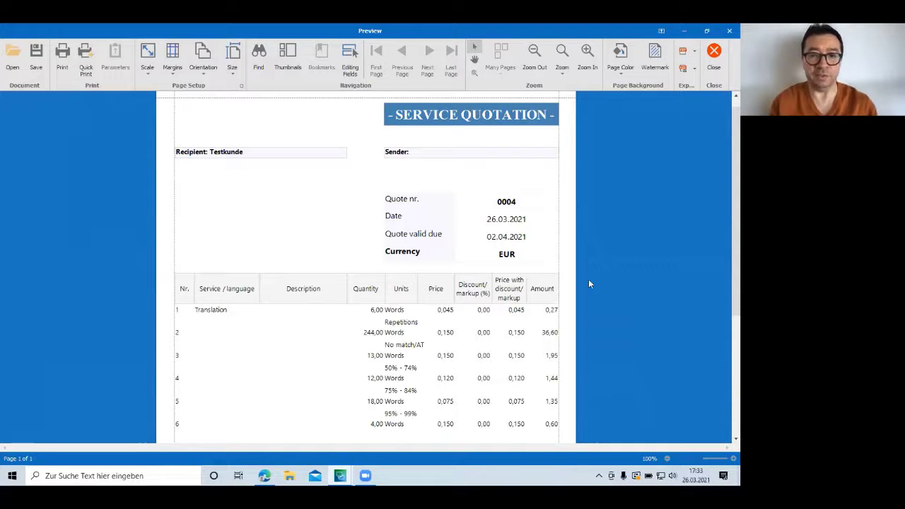
drag(724, 288, 724, 391)
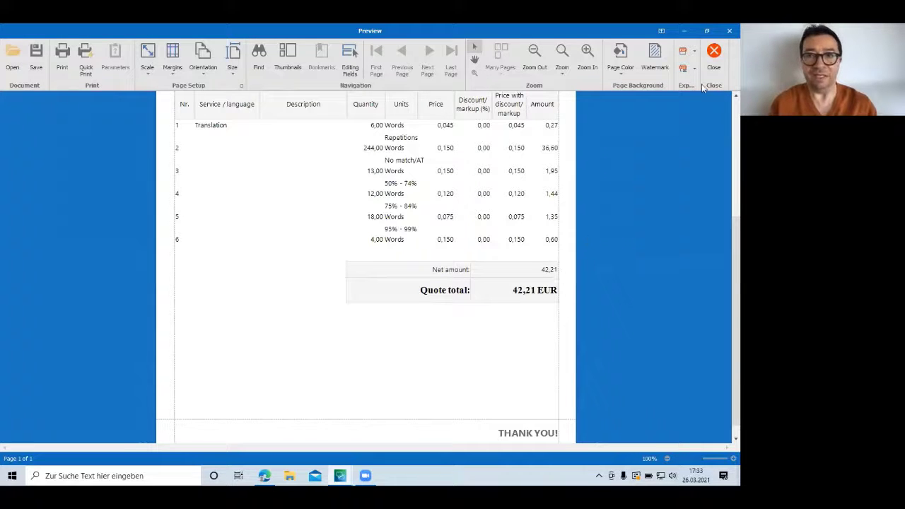
click(714, 57)
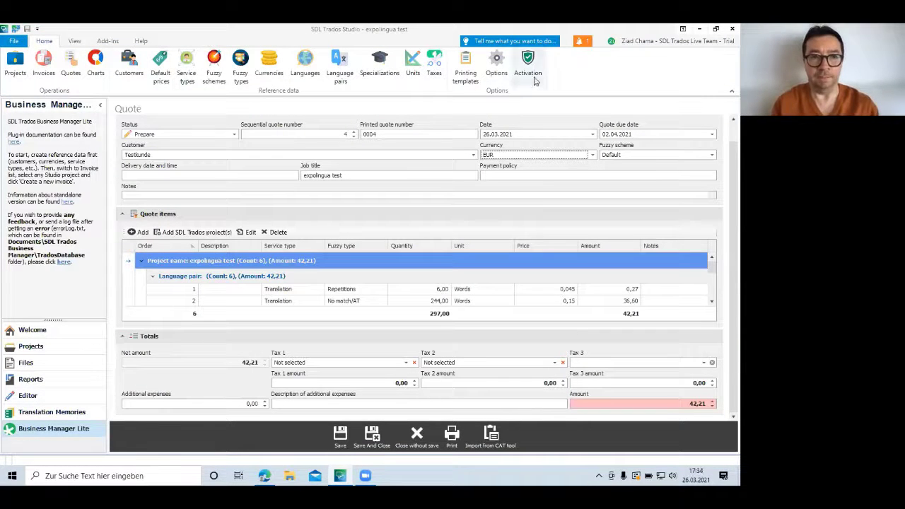
Set quote 0004's status to Accepted and save and close it.
click(235, 134)
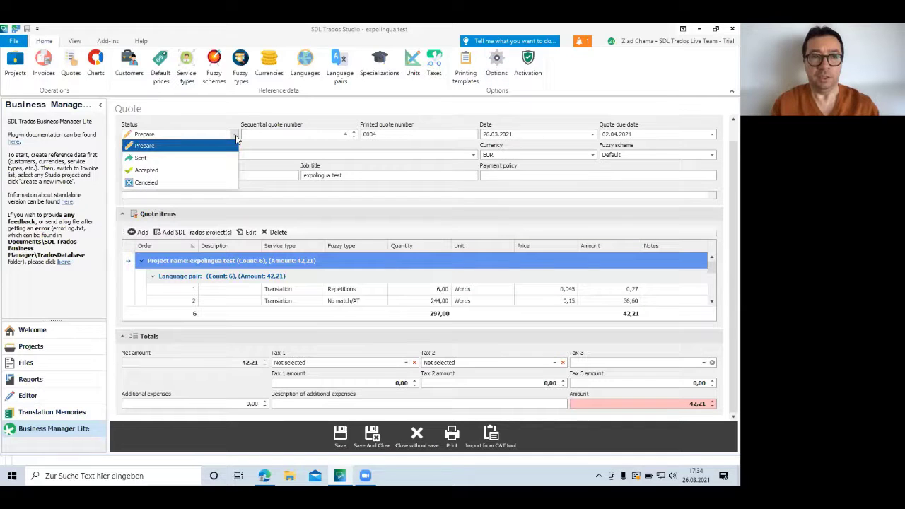
click(159, 172)
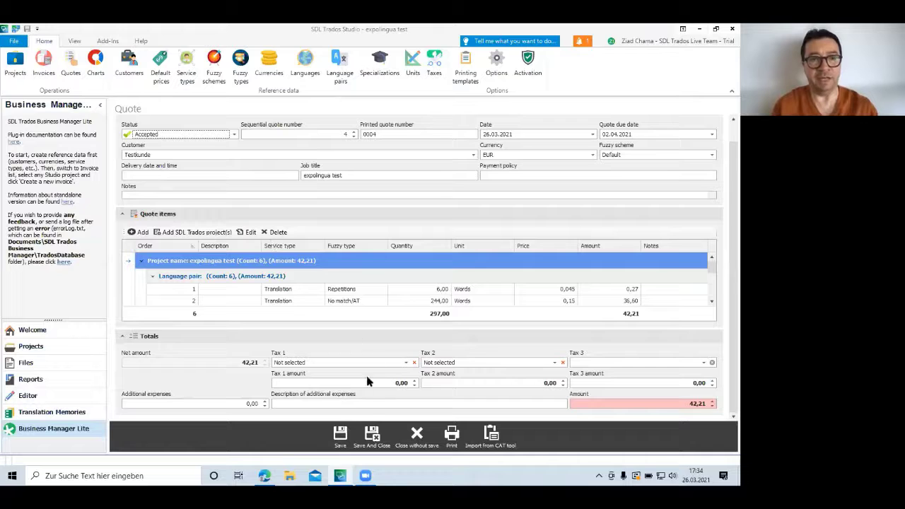
click(370, 432)
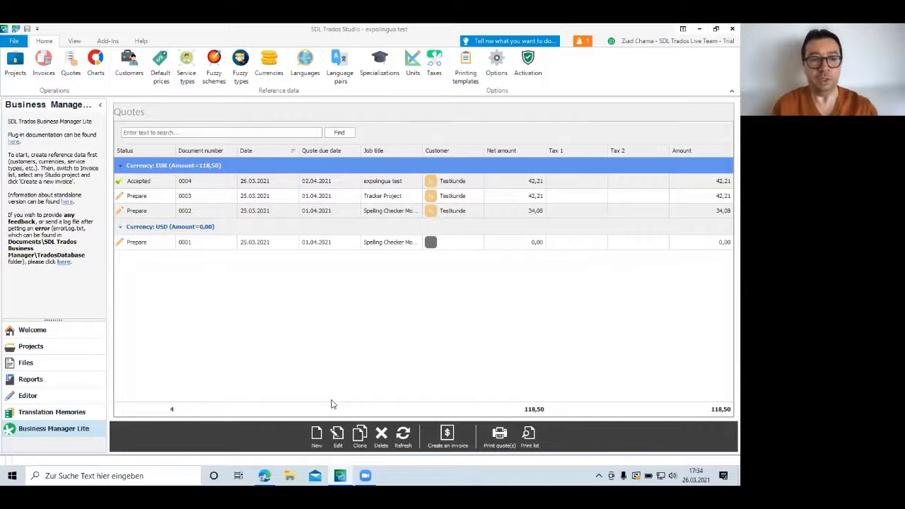
Open all four expolingua test project files for translation in the Editor.
click(63, 347)
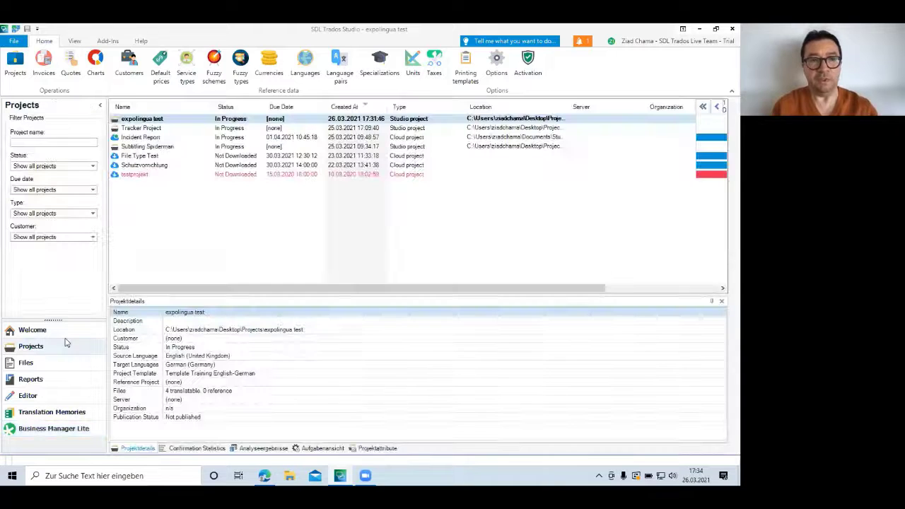
double_click(152, 120)
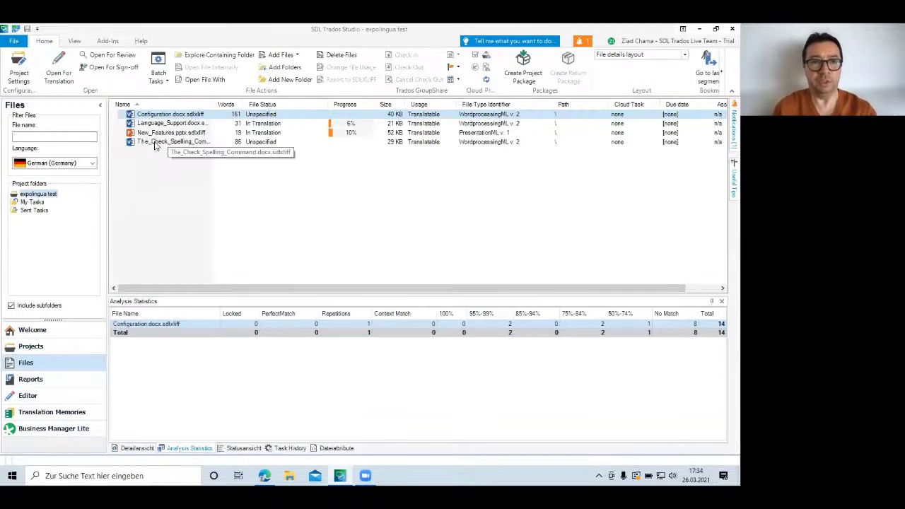
shift+click(166, 142)
click(64, 75)
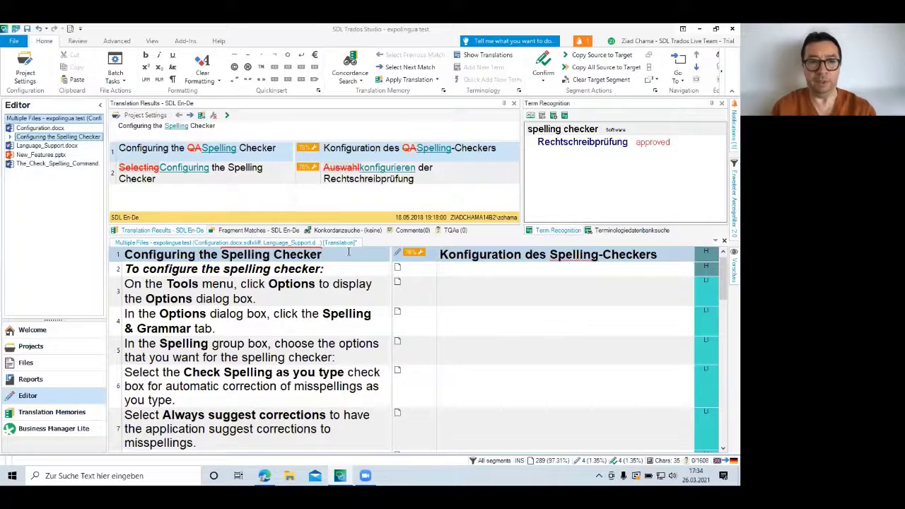
Translate segment 2 as 'Zur Konfiguration der Rechtschreibprüfung:' using the Rechtschreibprüfung term suggestion.
key(Down)
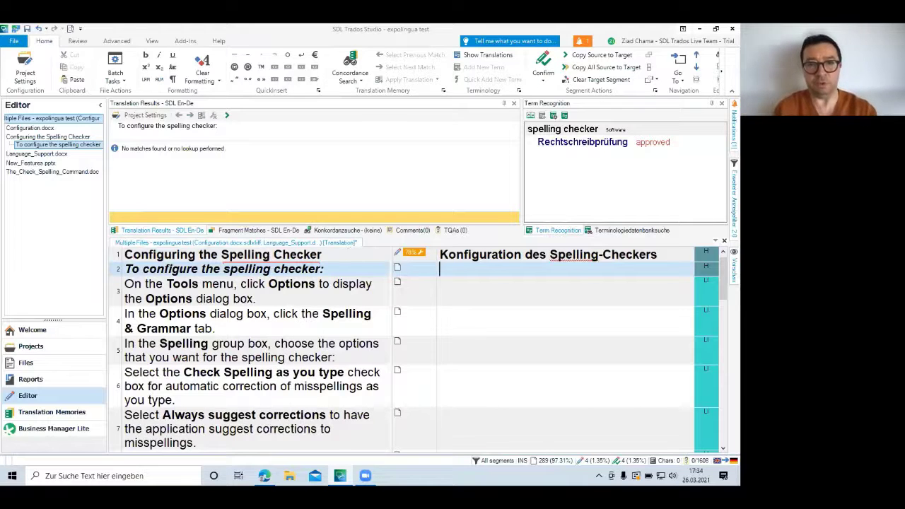
mouse_move(576, 115)
mouse_down()
mouse_move(504, 134)
mouse_move(700, 131)
mouse_move(527, 113)
mouse_up()
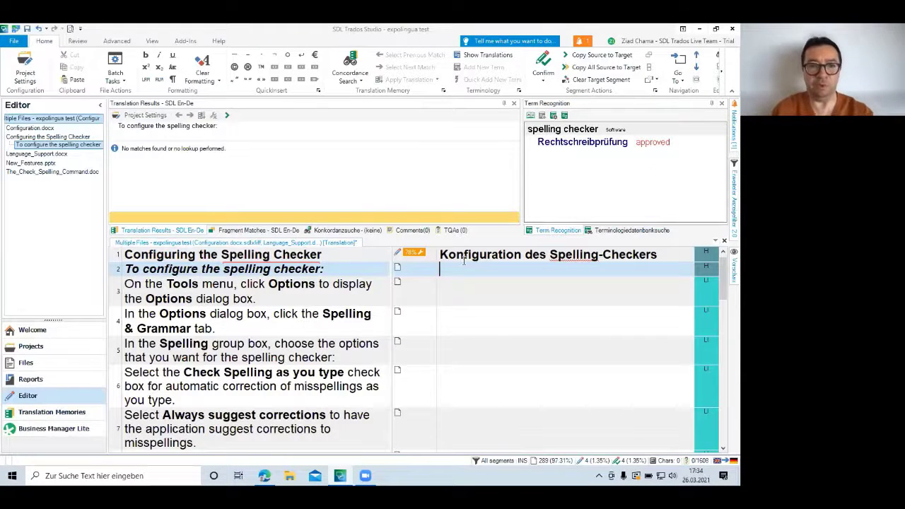
text(R)
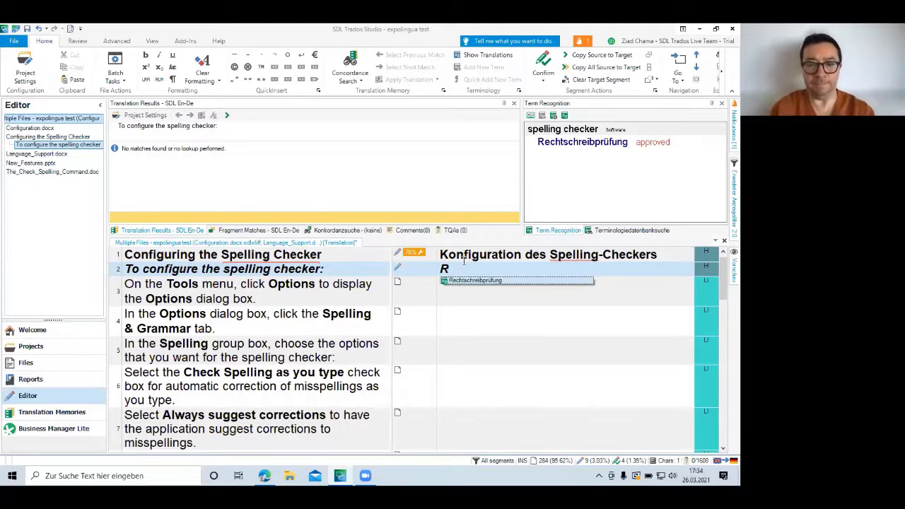
key(Return)
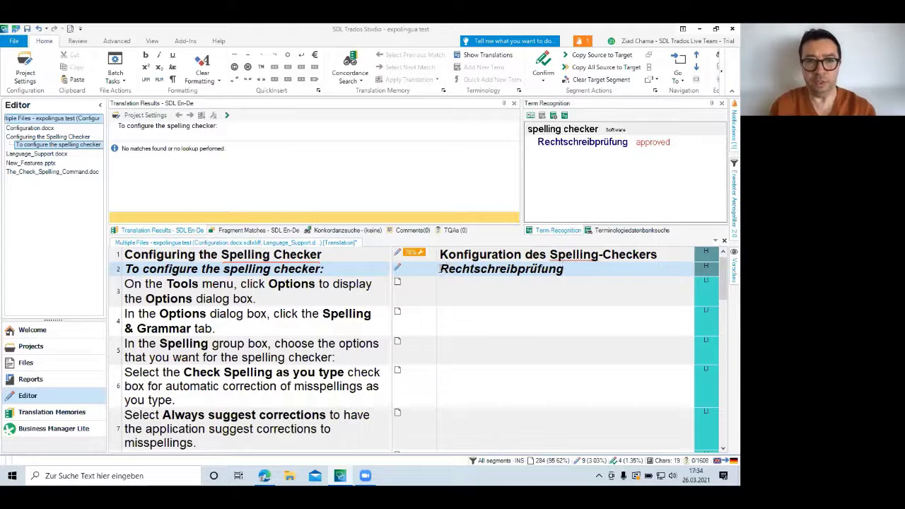
text(Zur Ko)
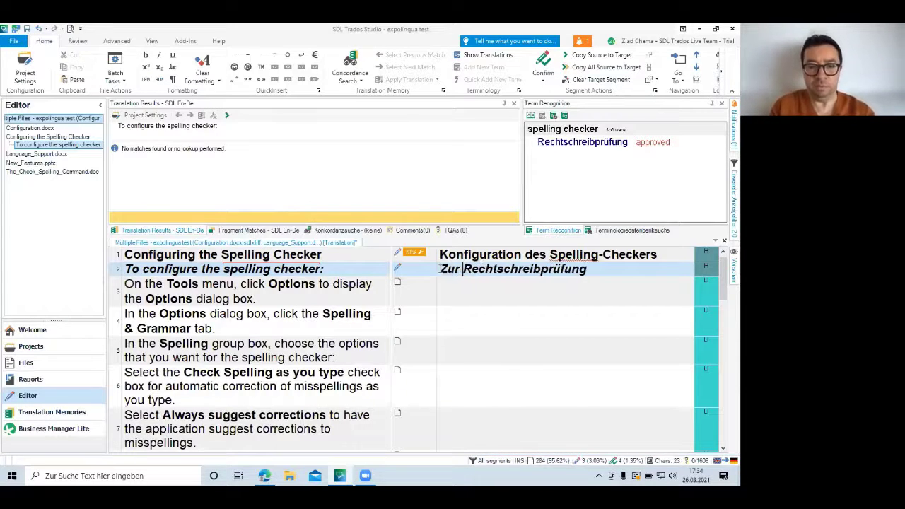
text(nfigura)
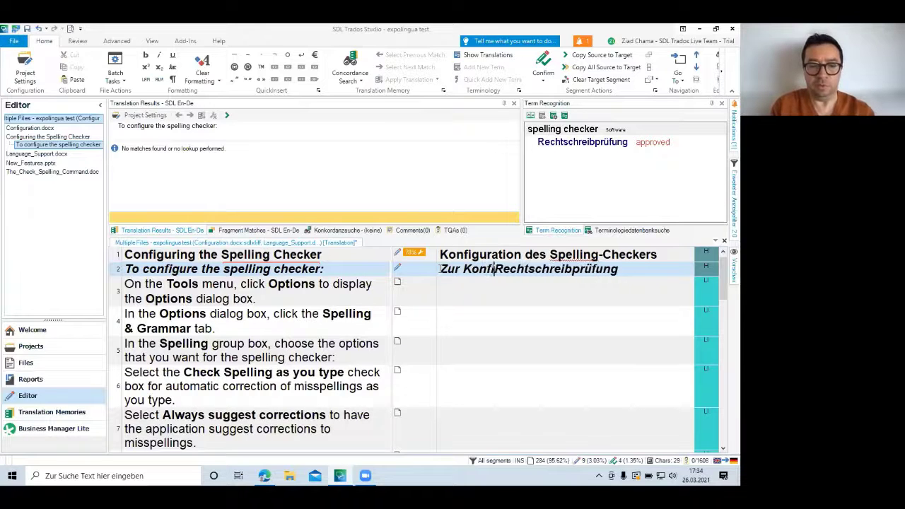
text(tion )
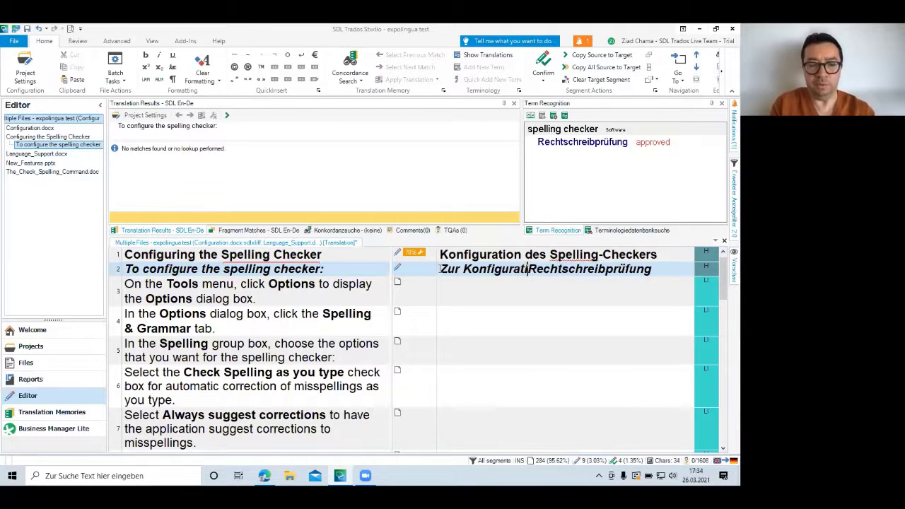
text(der)
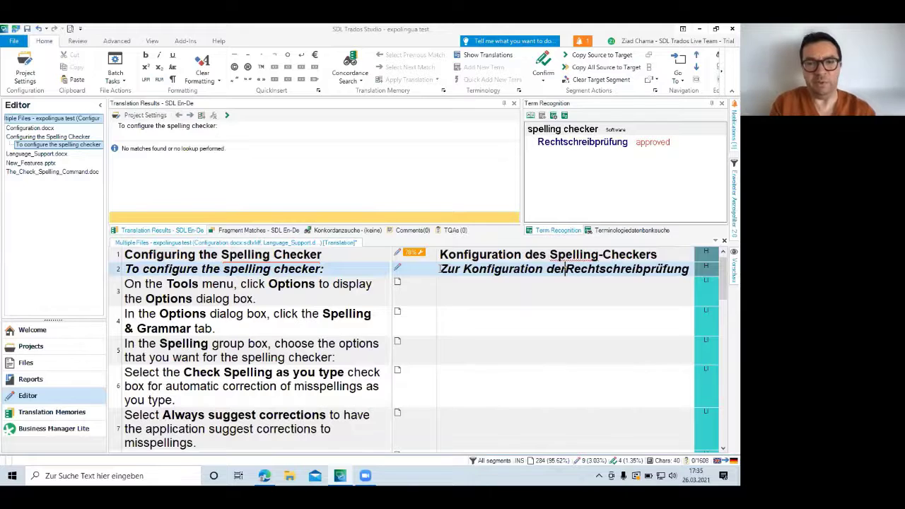
text( Rechtschreibprüfung)
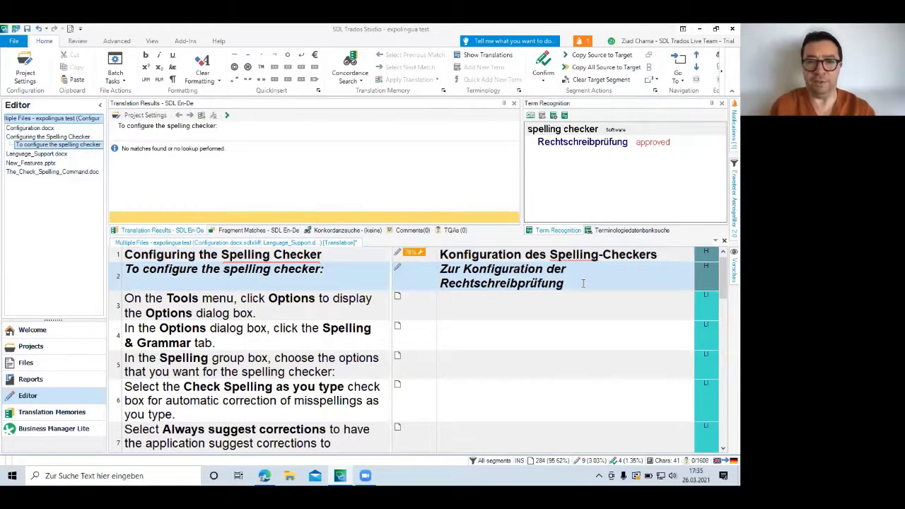
text(:)
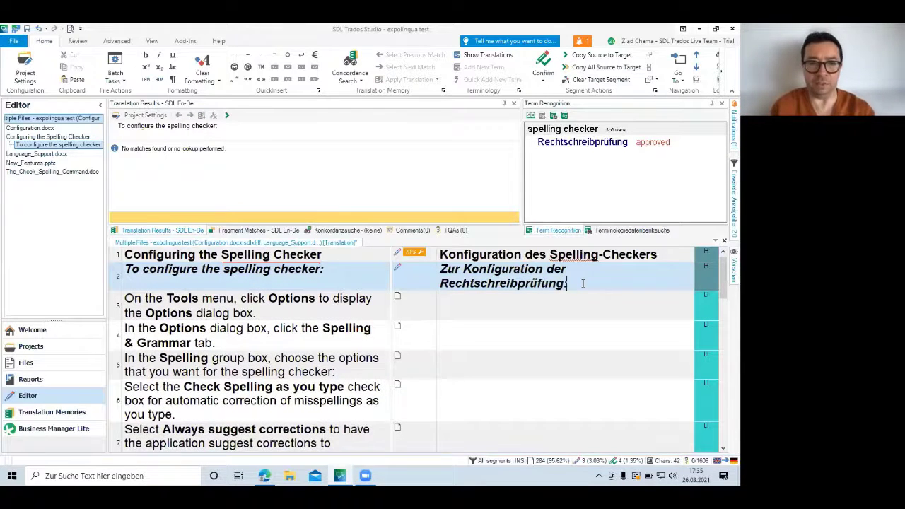
Confirm segment 2, move into segment 3, and mark Dialogfeld approved and Dialogfenster not allowed.
click(543, 63)
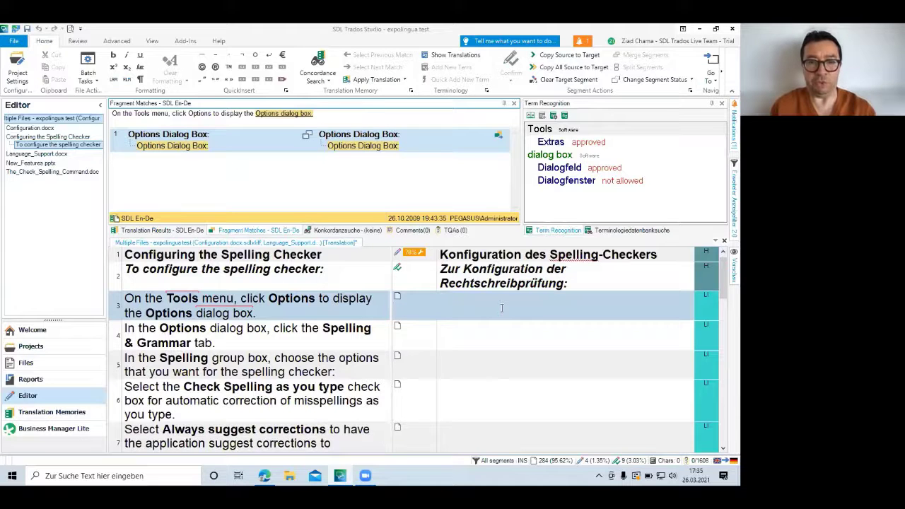
click(501, 308)
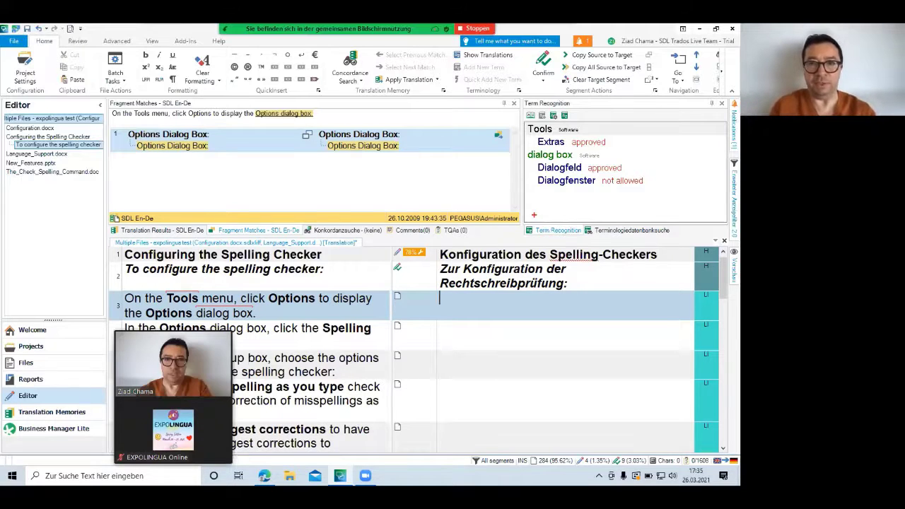
mouse_move(557, 157)
mouse_down()
mouse_move(527, 199)
mouse_move(661, 177)
mouse_move(543, 156)
mouse_up()
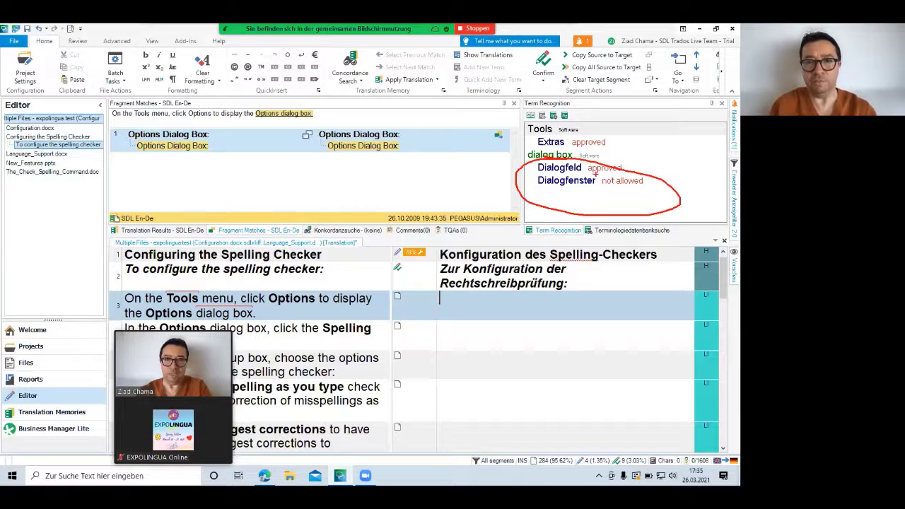
drag(539, 186, 644, 187)
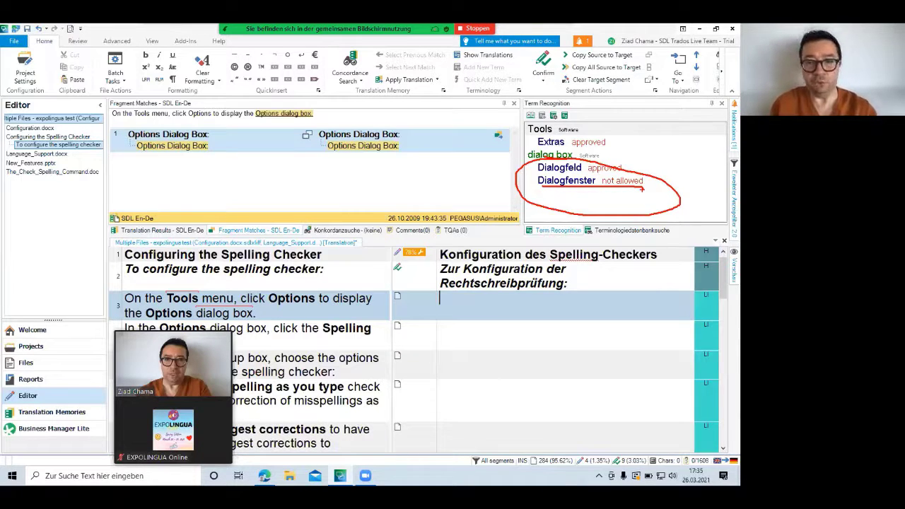
drag(540, 173, 629, 169)
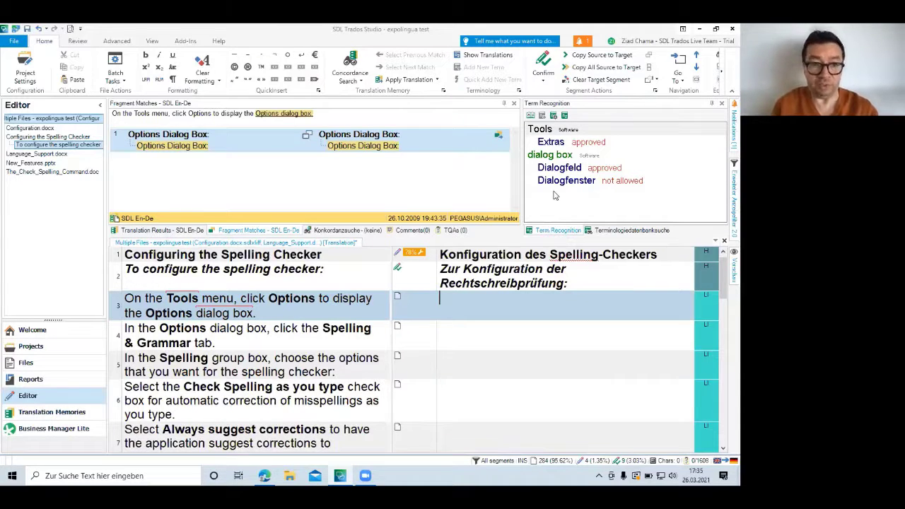
In the project's Terminology Verifier settings, add 'not allowed' to the forbidden Status values.
click(23, 74)
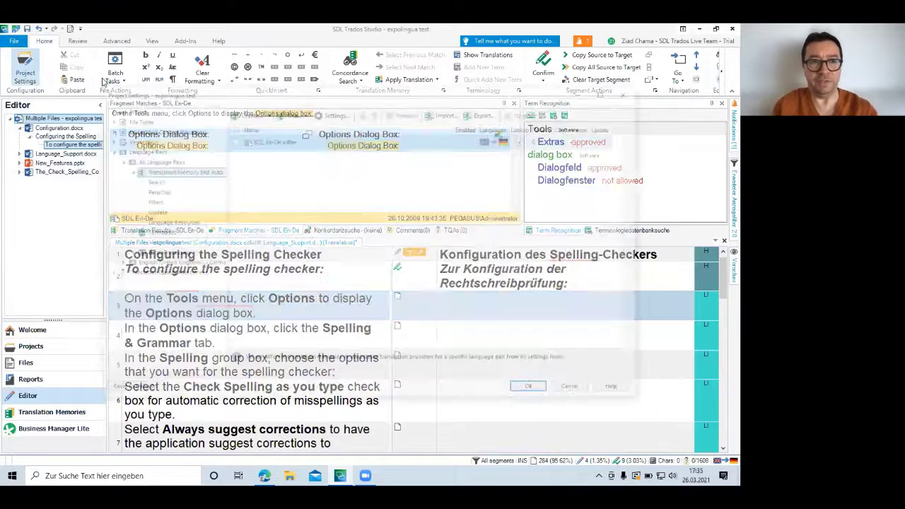
click(134, 141)
click(159, 171)
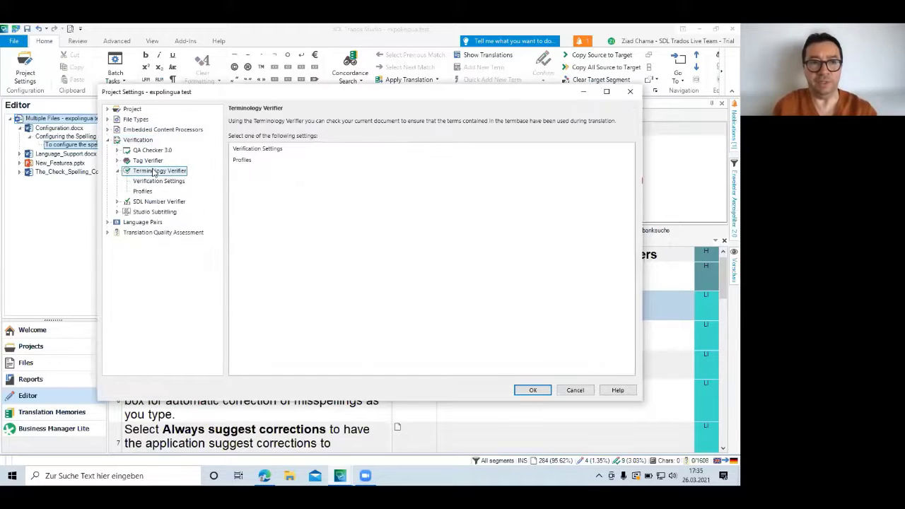
click(159, 181)
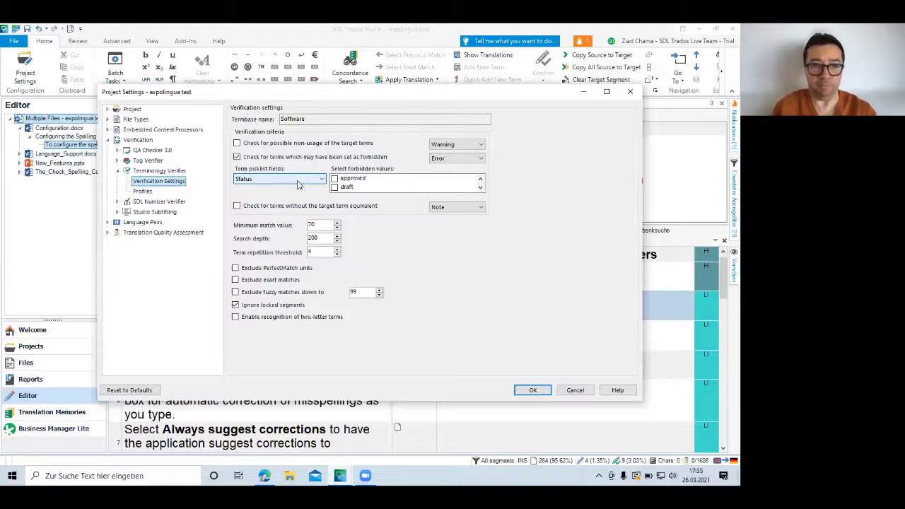
click(480, 188)
click(480, 188)
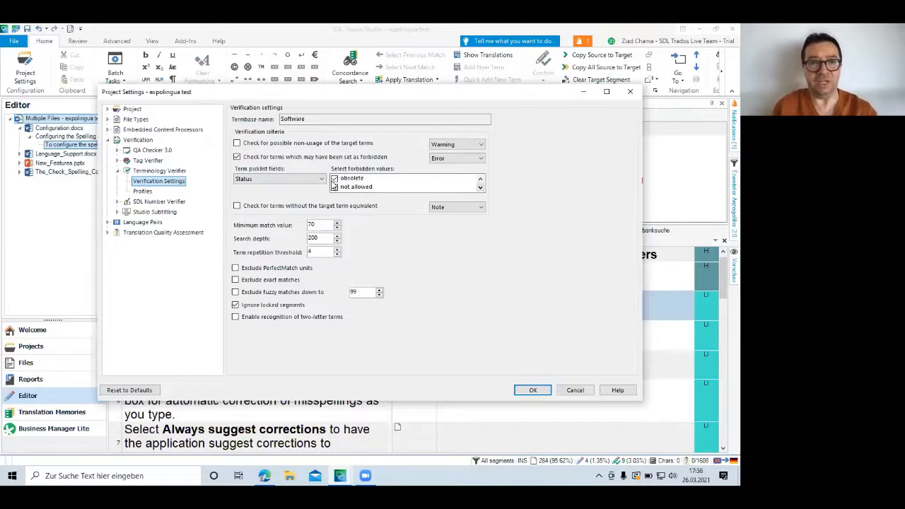
click(334, 187)
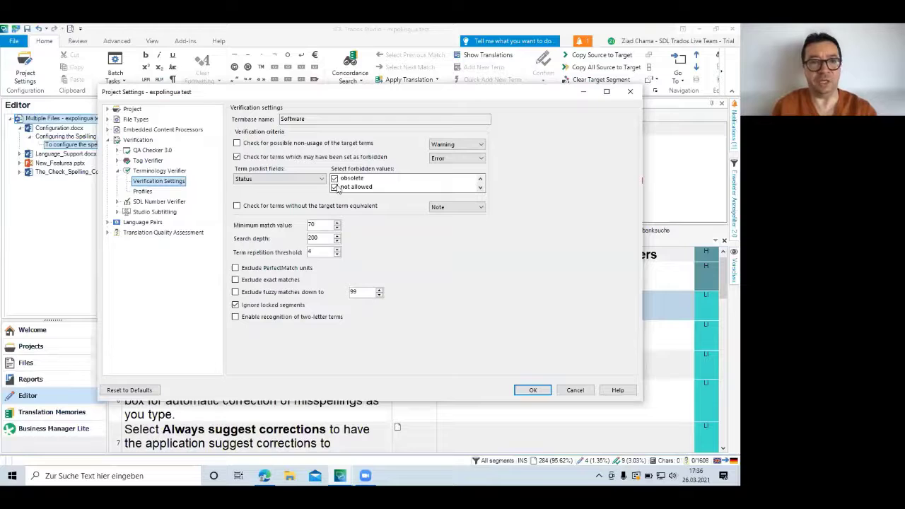
click(534, 390)
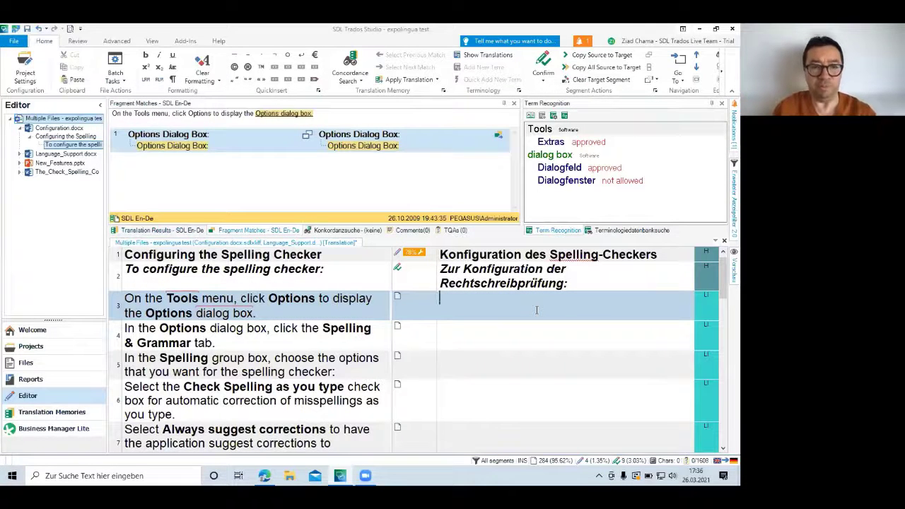
Enter segment 3's German translation, inserting Optionen and Dialogfenster via AutoSuggest, ending 'zu starten'.
text(Im )
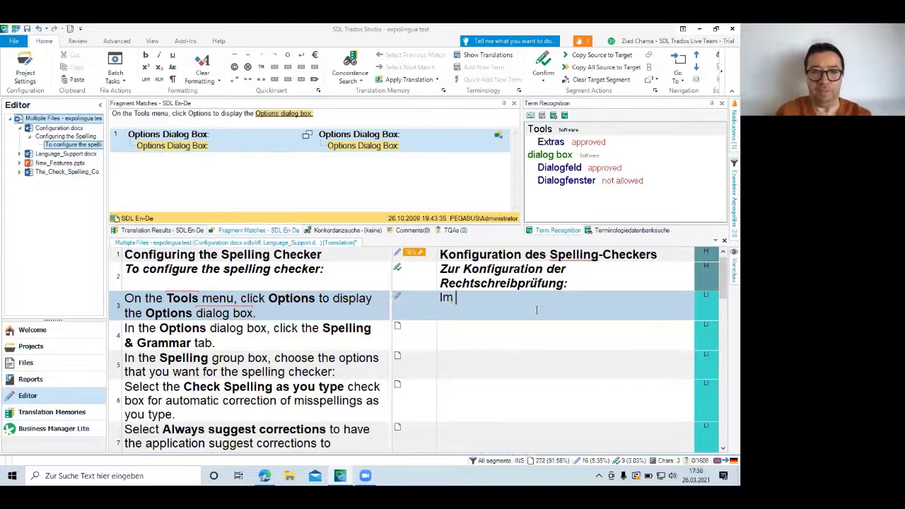
text(Menü E)
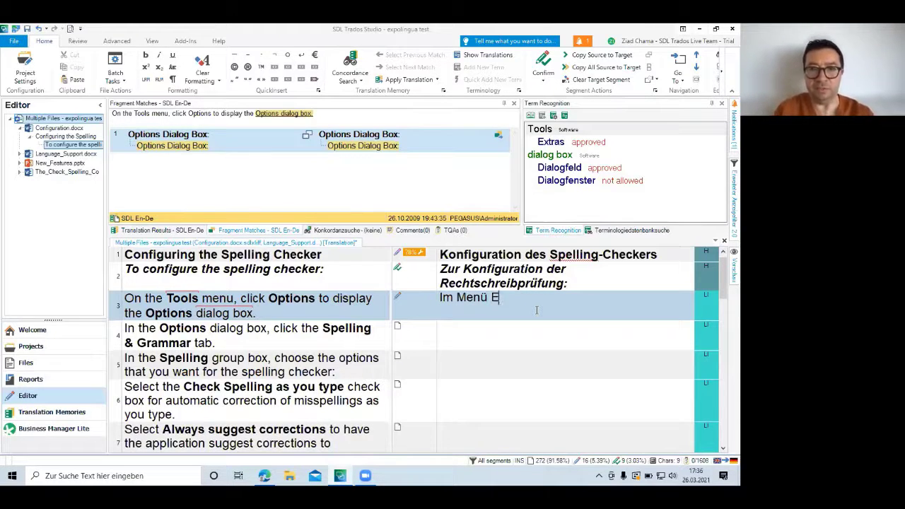
text(xtras)
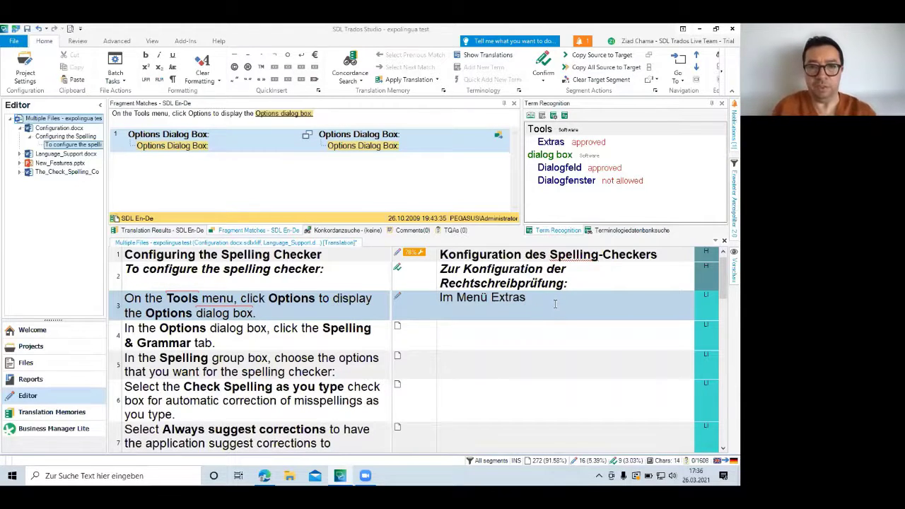
text( wähle)
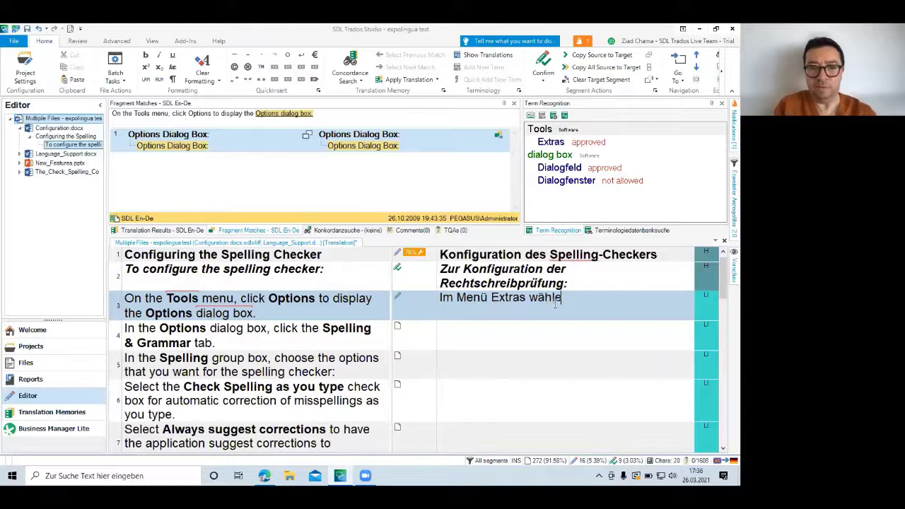
text(n Si)
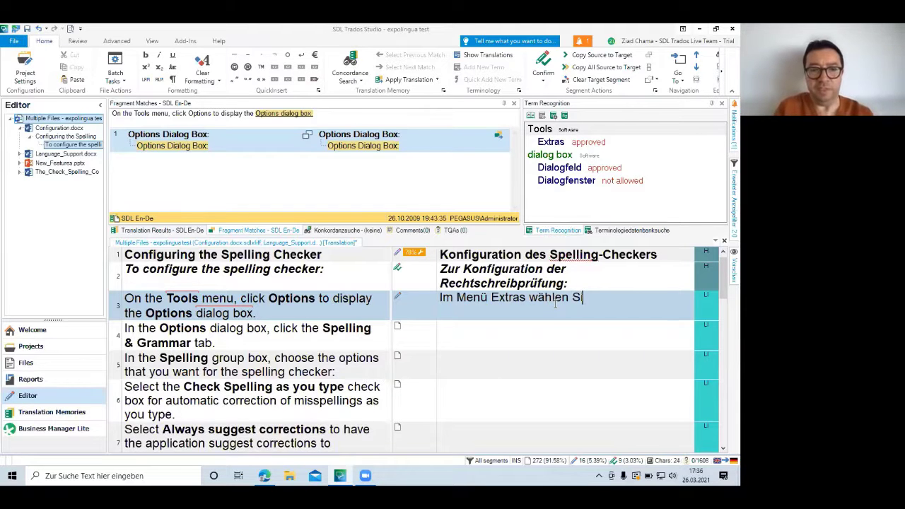
text(e Op)
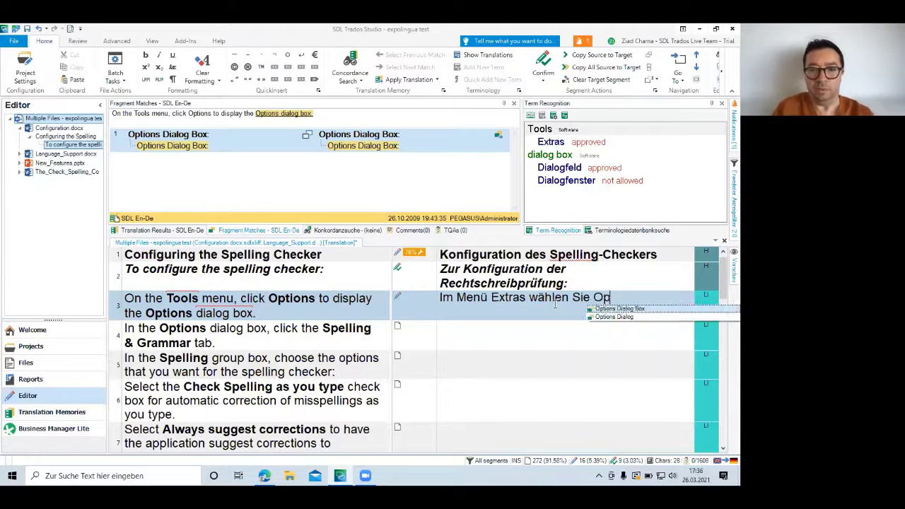
key(Return)
key(BackSpace)
key(BackSpace)
key(BackSpace)
key(BackSpace)
key(BackSpace)
key(BackSpace)
key(BackSpace)
key(BackSpace)
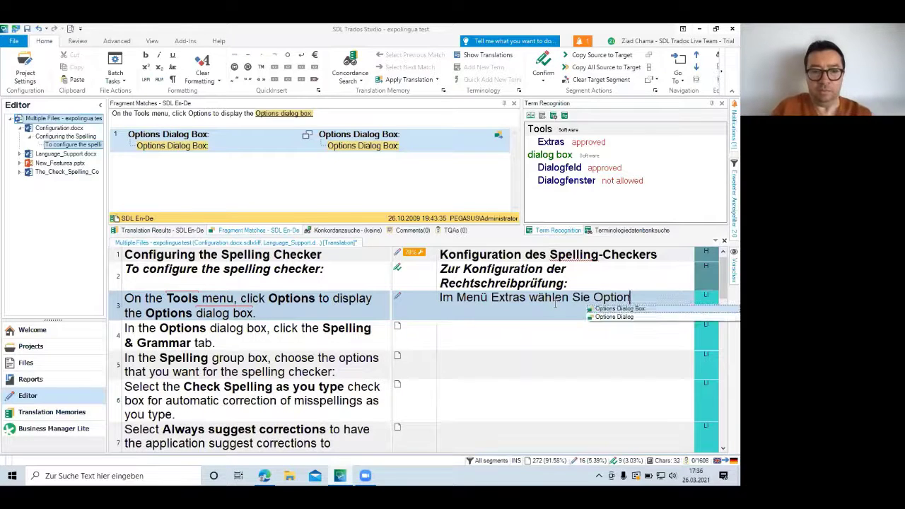
text(en )
text(aus, )
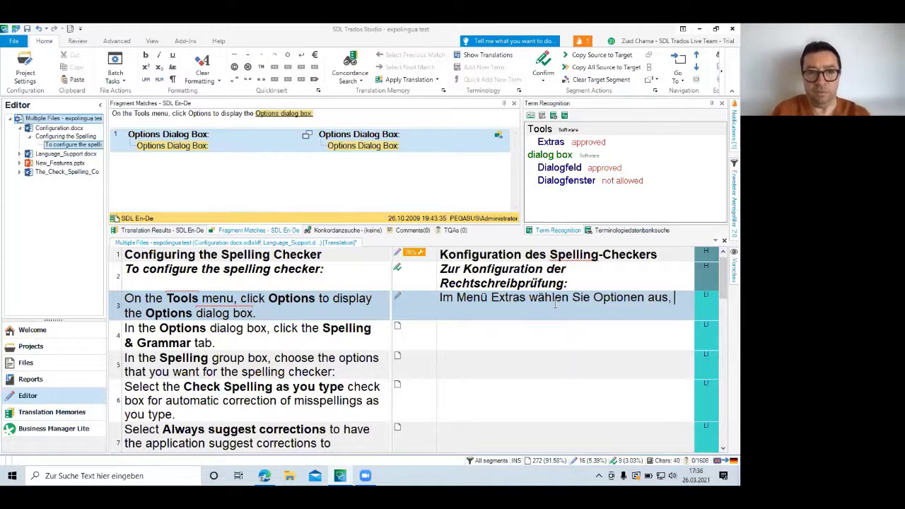
text(um das )
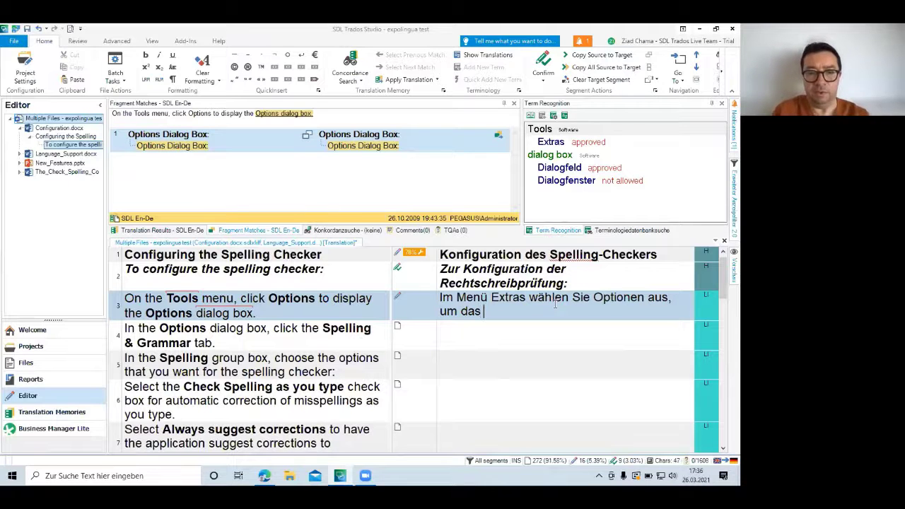
text(D)
key(Down)
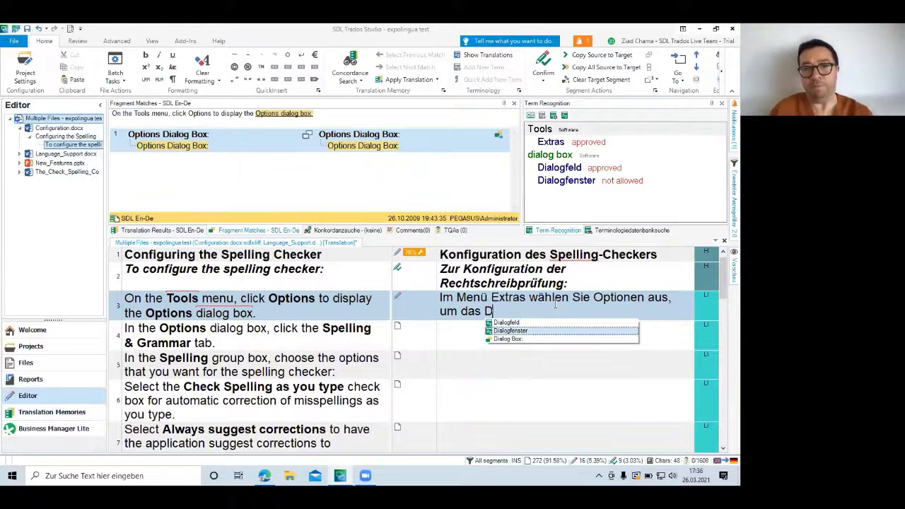
key(Return)
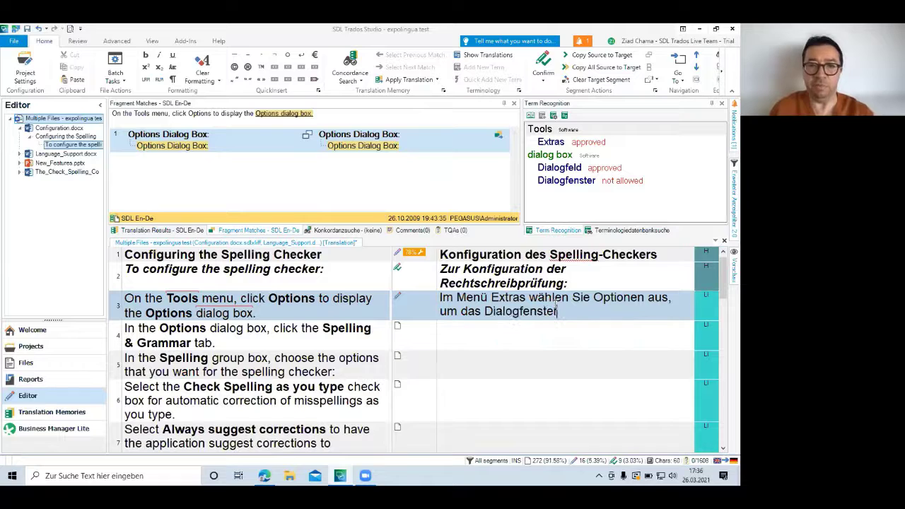
text(Op)
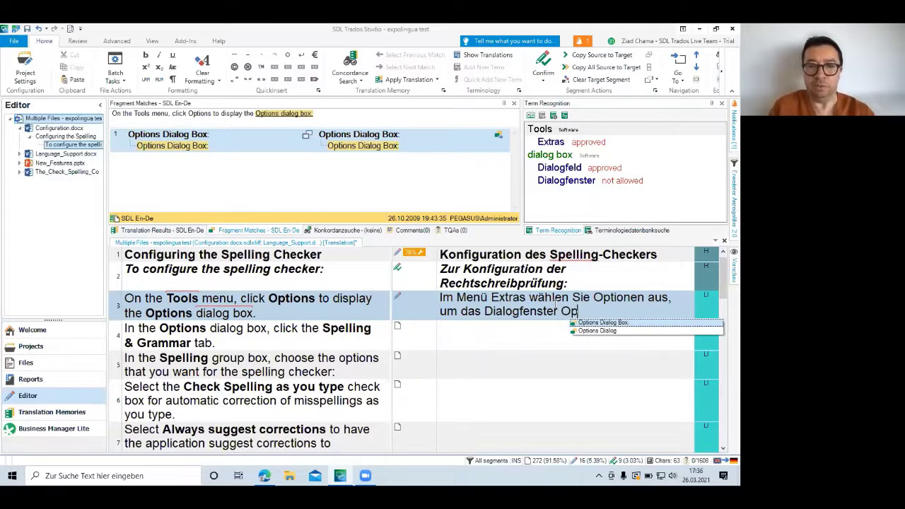
text(tionen aus, um das Dialog)
key(BackSpace)
key(BackSpace)
key(BackSpace)
key(BackSpace)
key(BackSpace)
key(BackSpace)
key(BackSpace)
key(BackSpace)
text(en zu s)
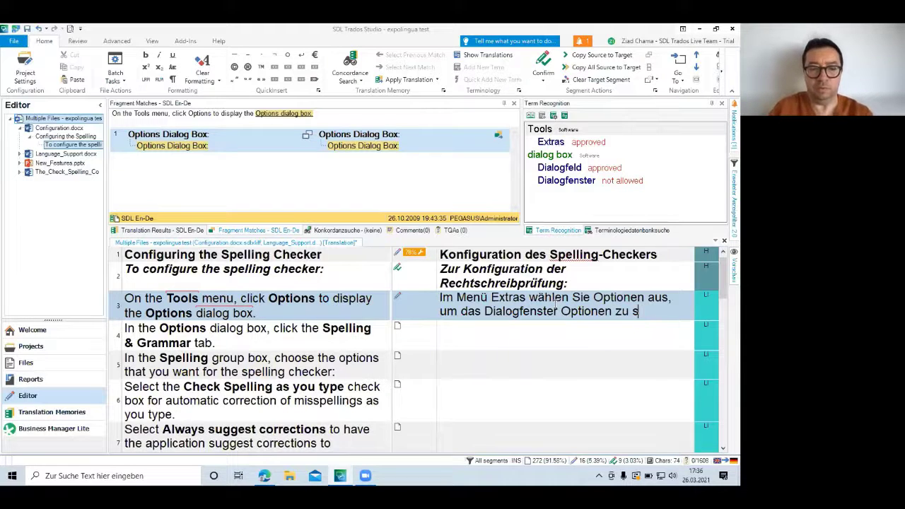
text(tarten.)
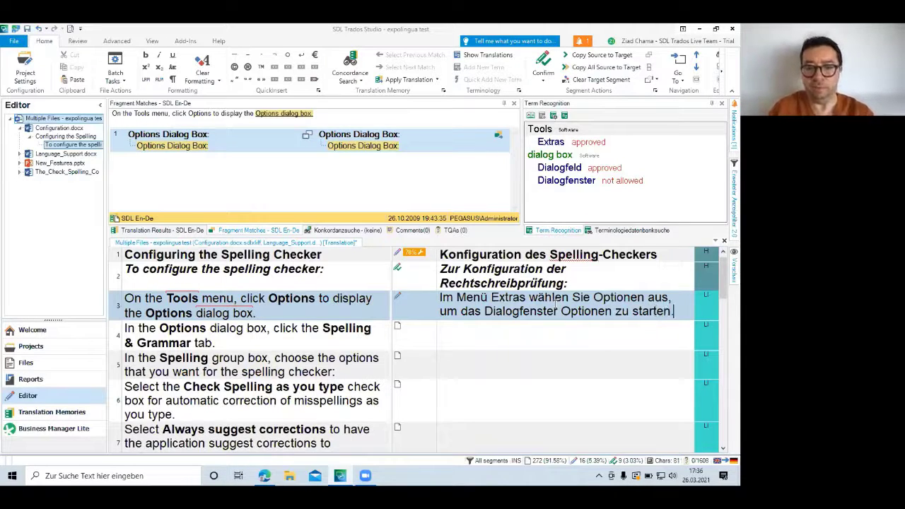
After the forbidden-term error, swap Dialogfenster for the suggested Dialogfeld in segment 3 and confirm it.
click(542, 63)
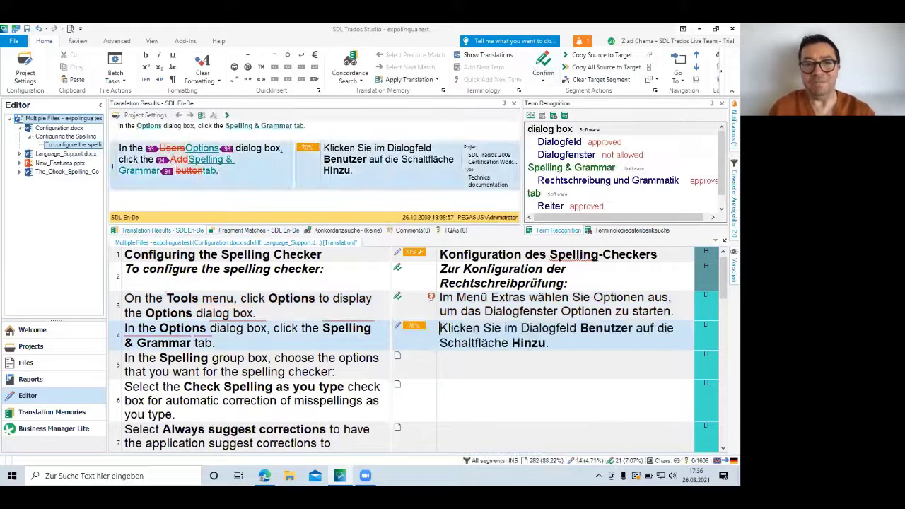
mouse_move(431, 297)
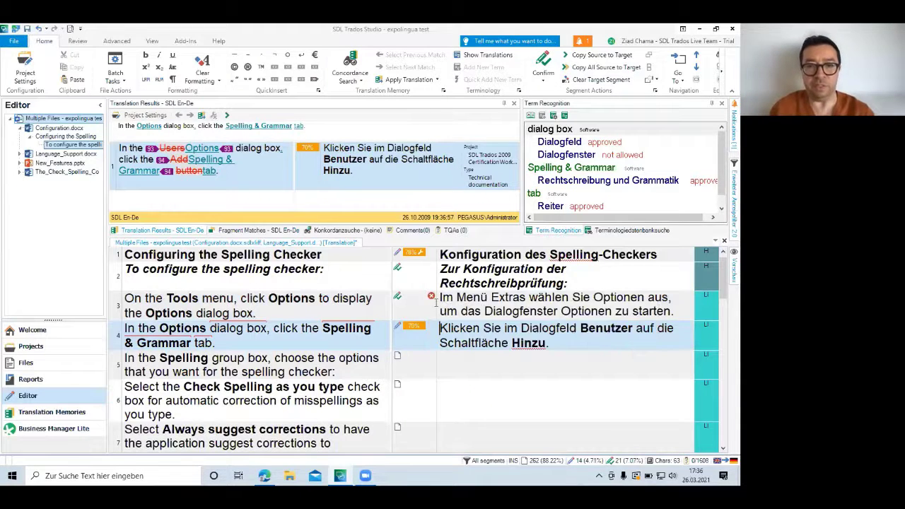
click(493, 307)
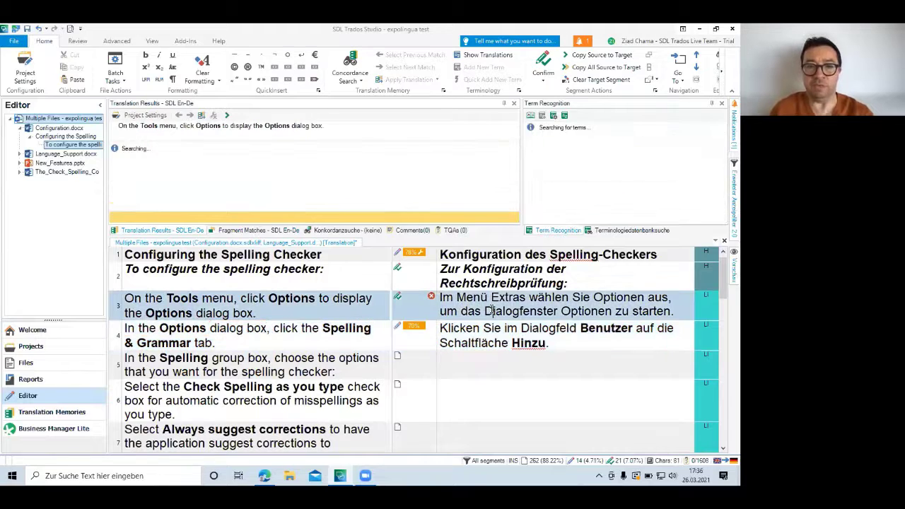
double_click(521, 311)
text(D)
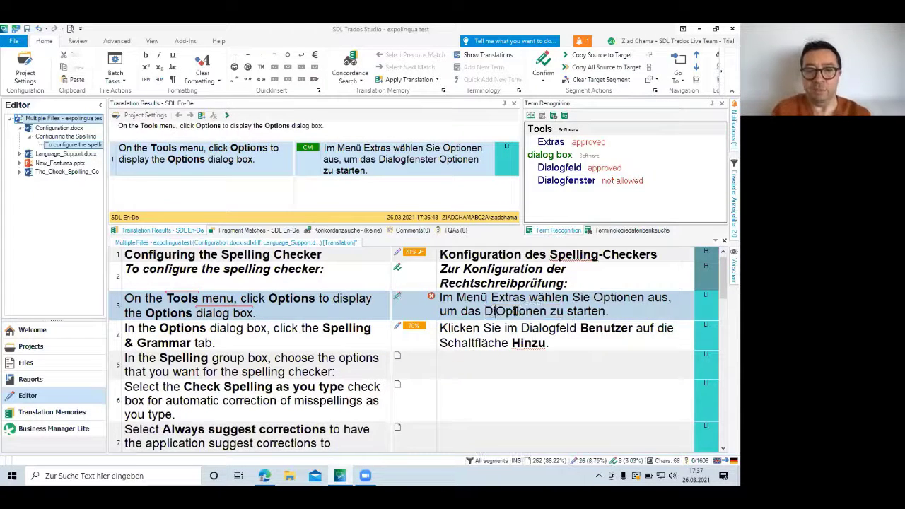
text(i)
key(Return)
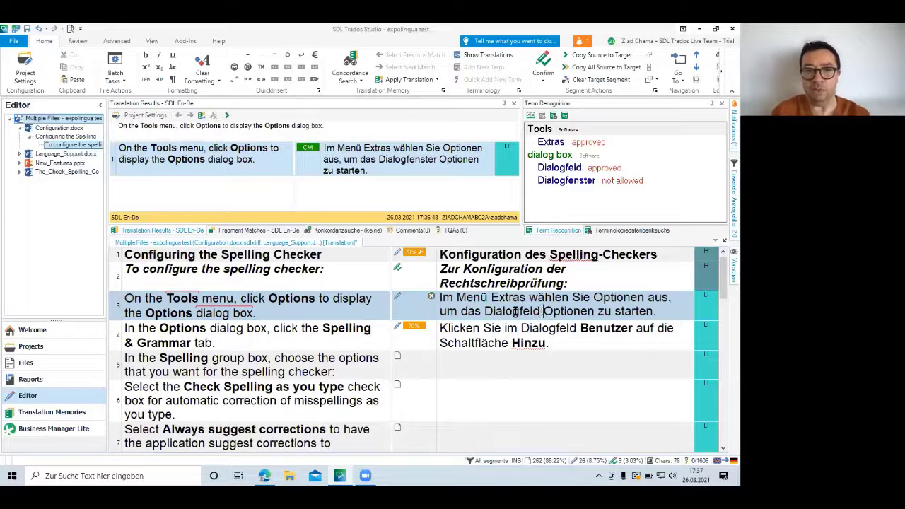
click(542, 71)
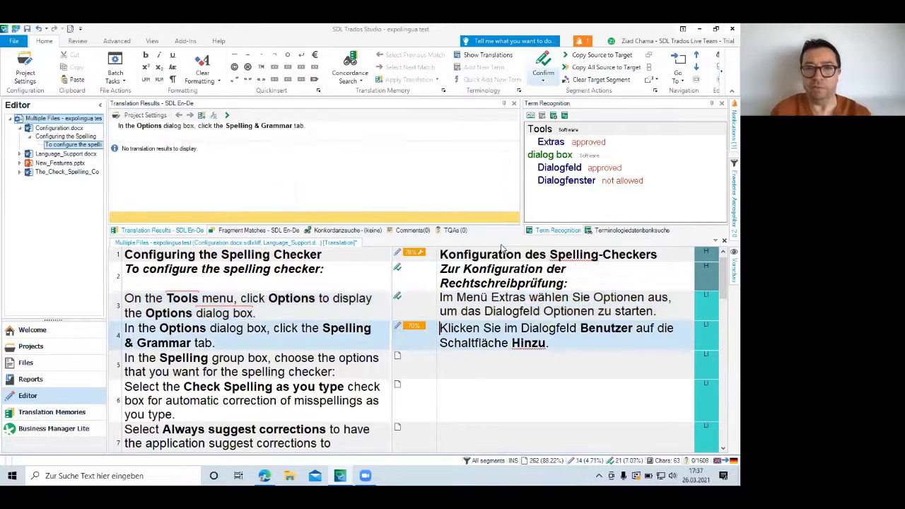
click(483, 300)
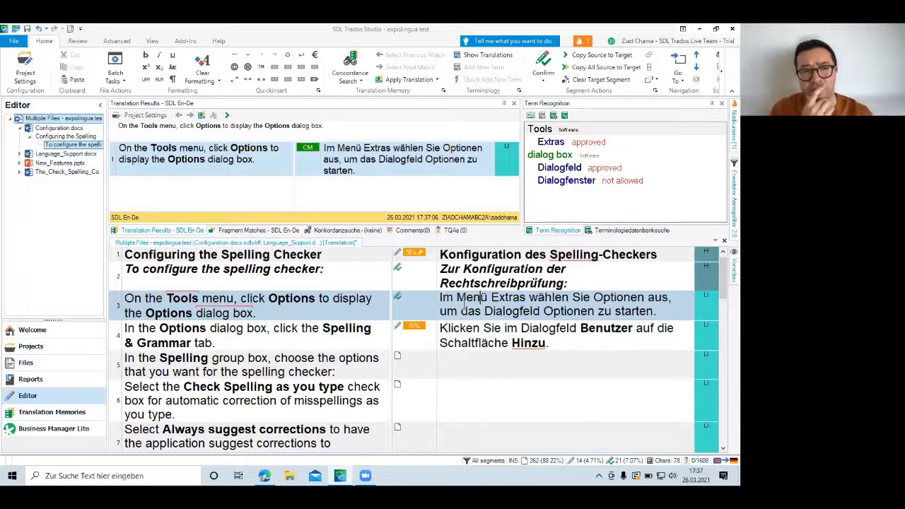
double_click(508, 300)
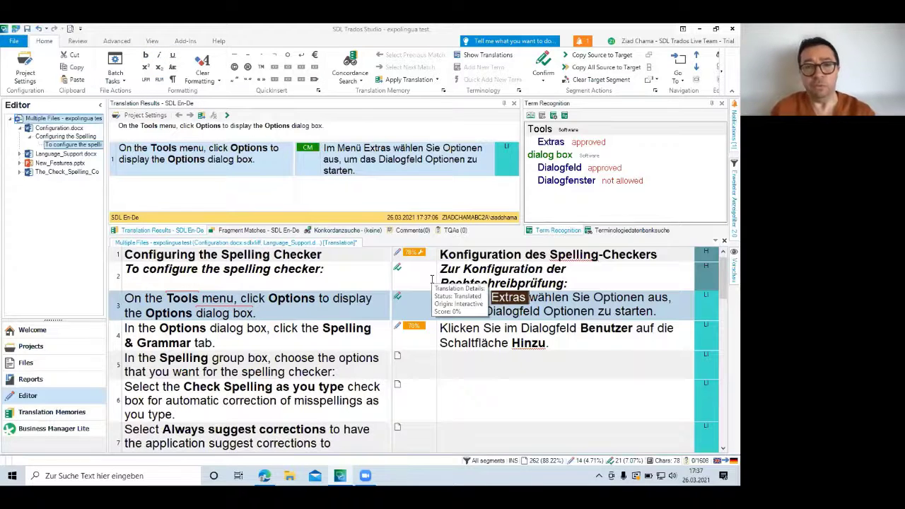
click(475, 298)
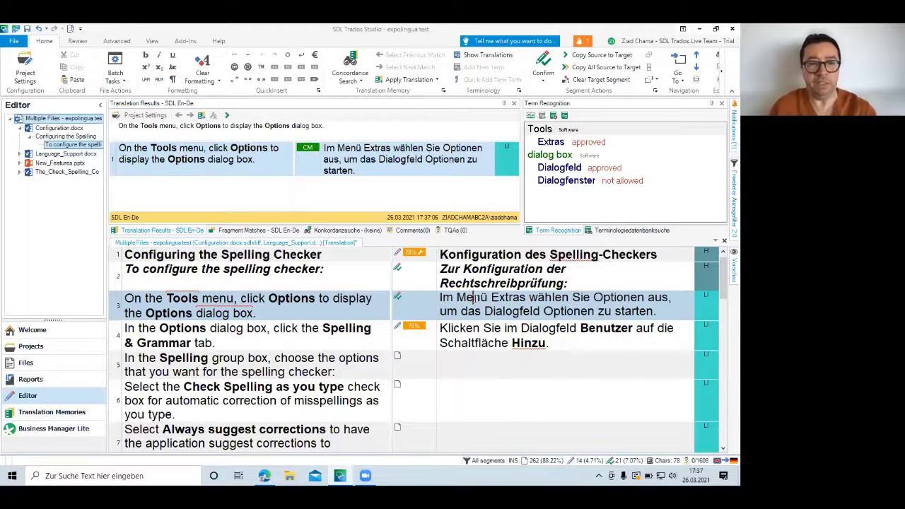
Examine segment 3's editing context menu, highlighting the automatic tag insertion option.
right_click(475, 301)
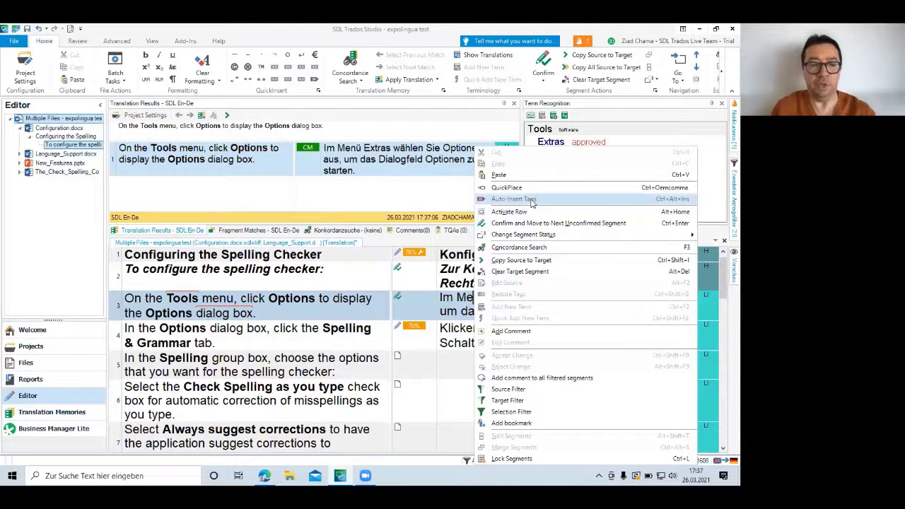
mouse_move(470, 203)
mouse_down()
mouse_move(526, 204)
mouse_move(488, 187)
mouse_up()
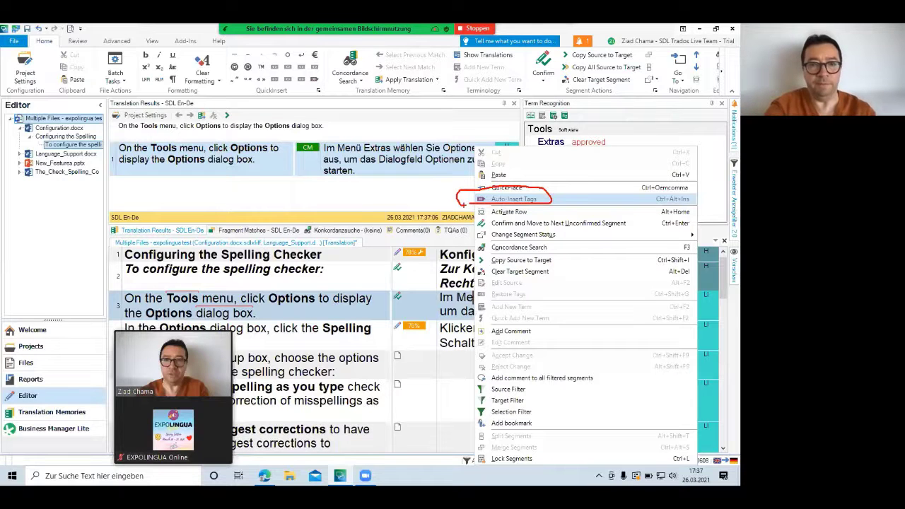
click(532, 204)
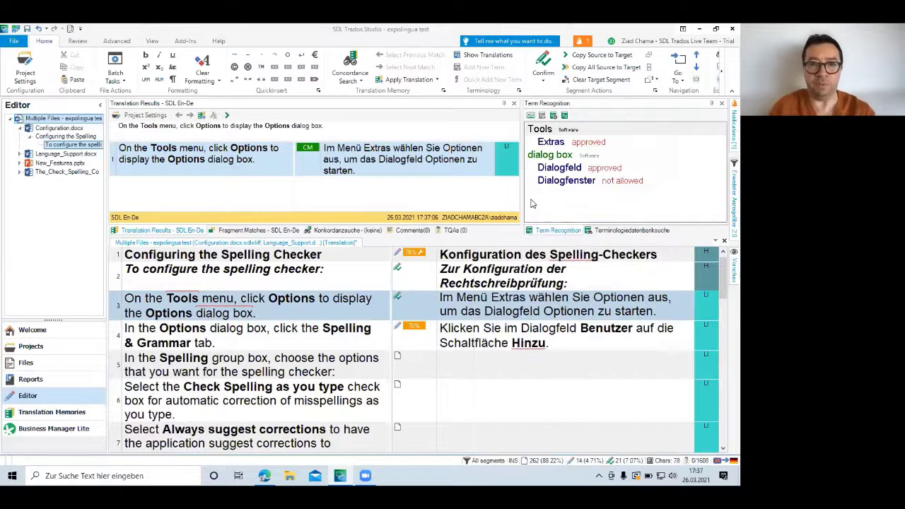
right_click(467, 300)
click(499, 199)
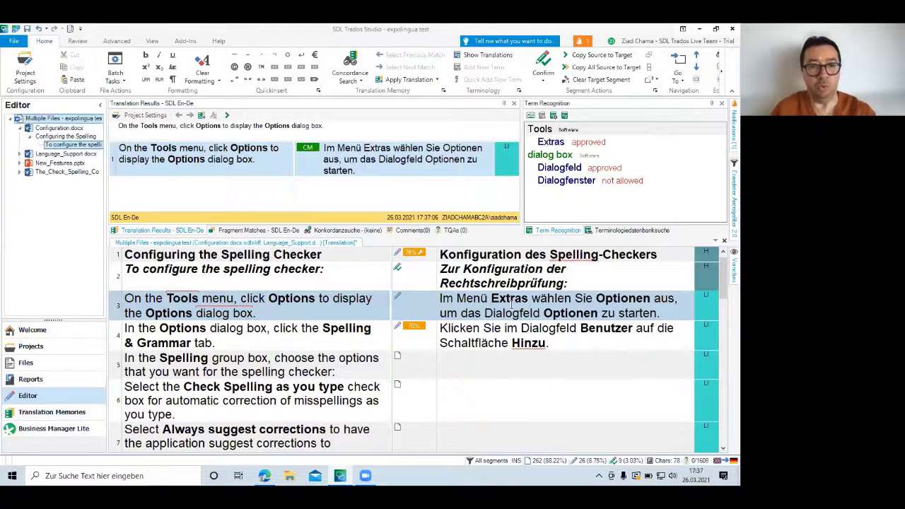
Clear bold from segment 3's translation, then auto-insert bold tags on Extras and both Optionen.
key(ctrl+a)
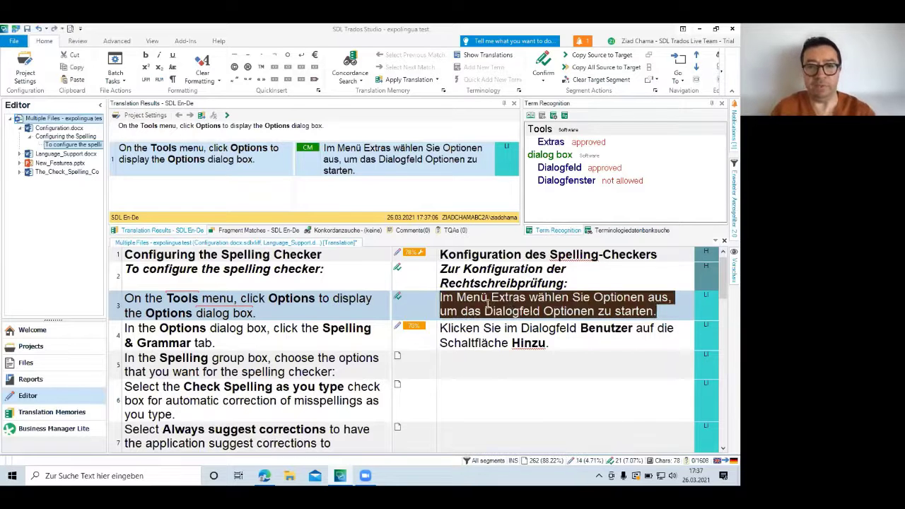
key(ctrl+space)
right_click(486, 305)
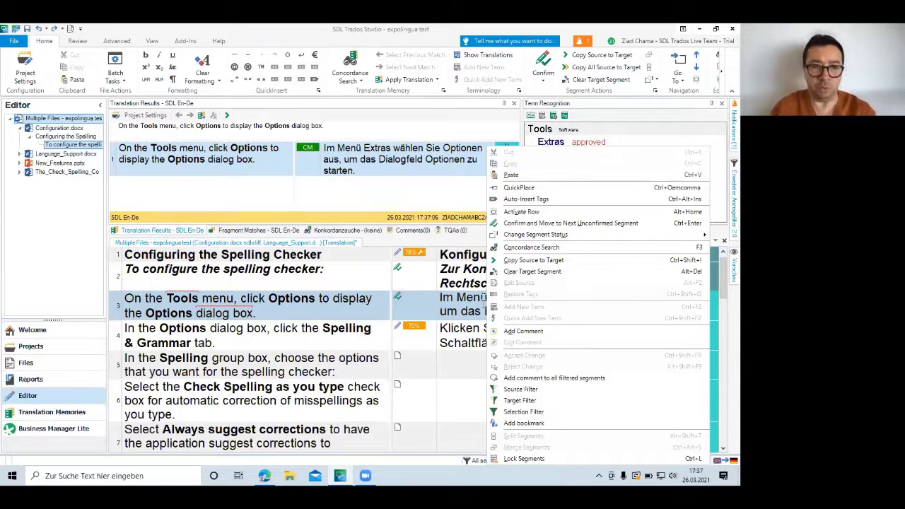
click(584, 202)
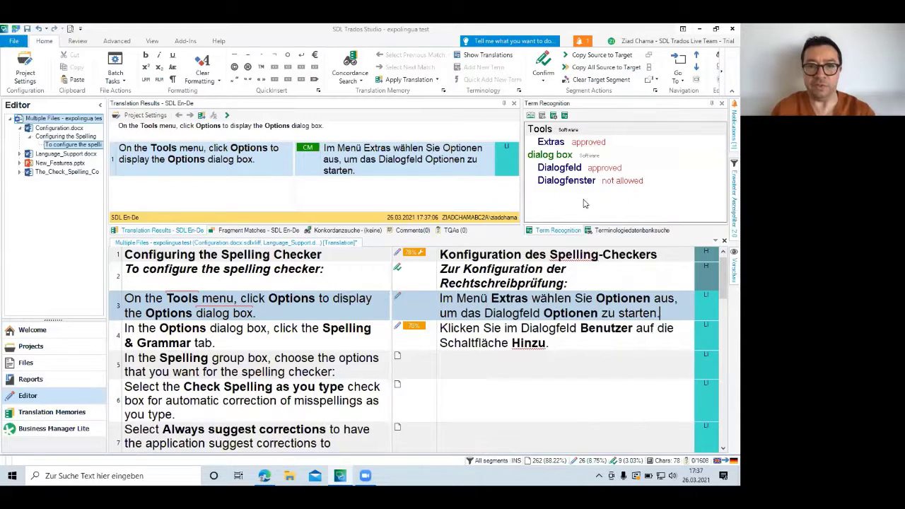
click(499, 298)
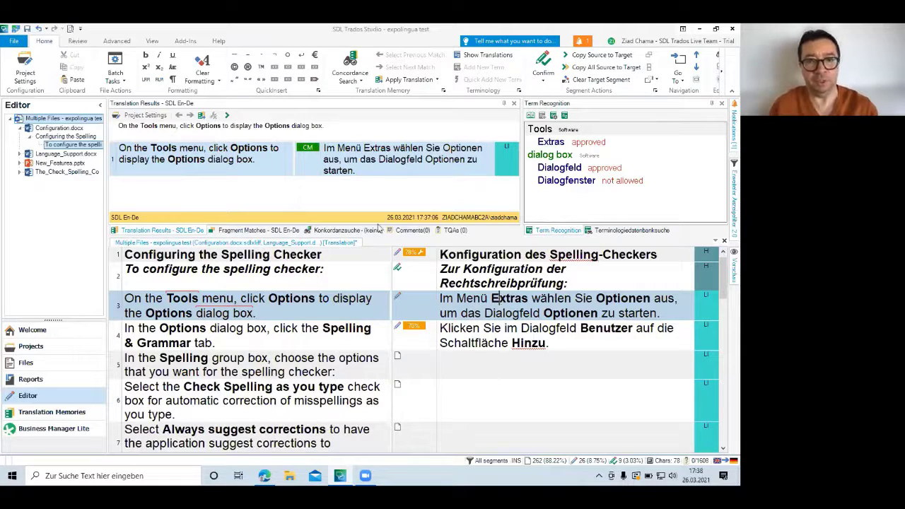
Show and then hide the formatting tags in the editor, and save the translation.
click(154, 41)
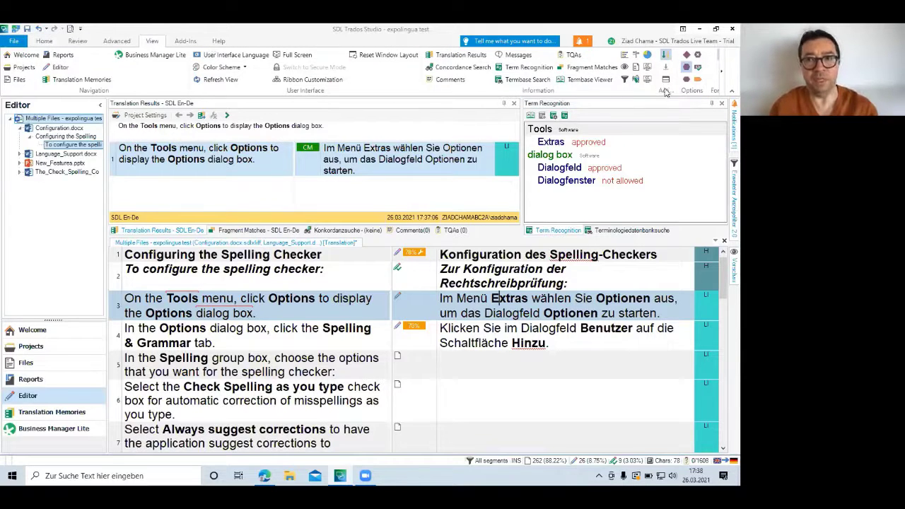
click(698, 69)
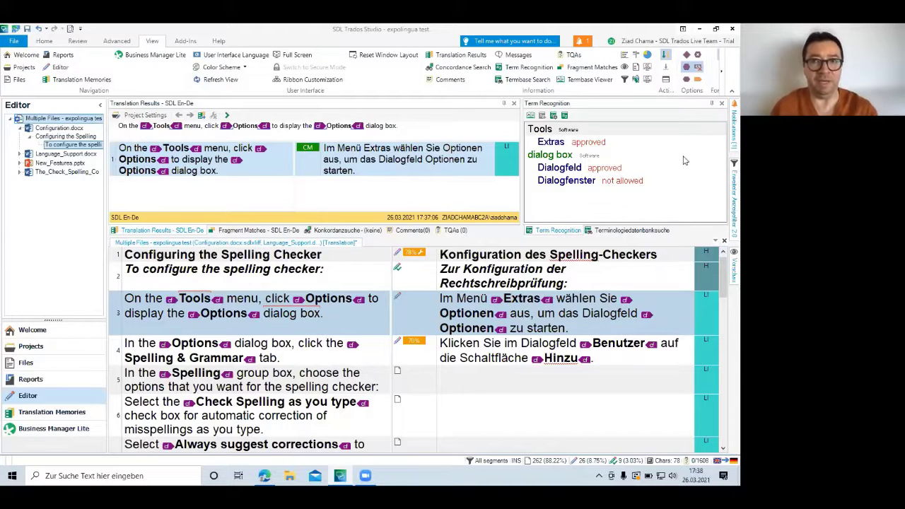
click(698, 68)
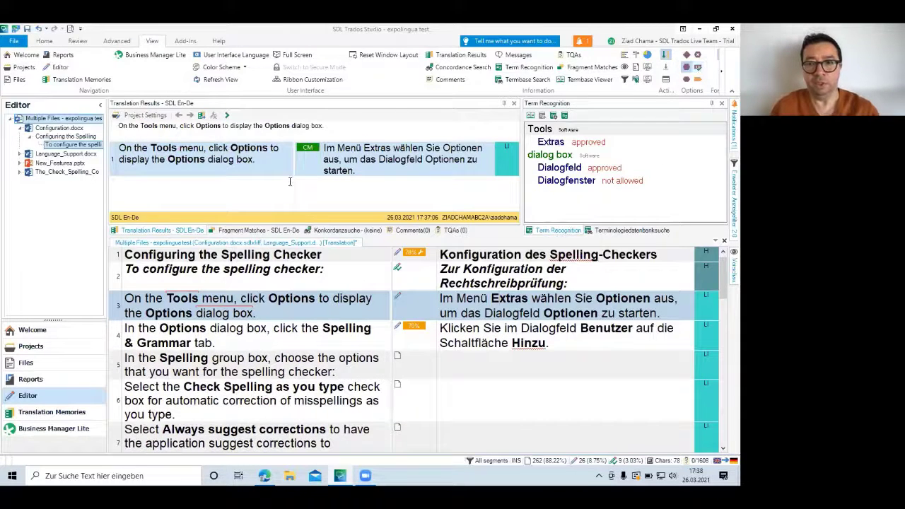
click(14, 40)
key(Escape)
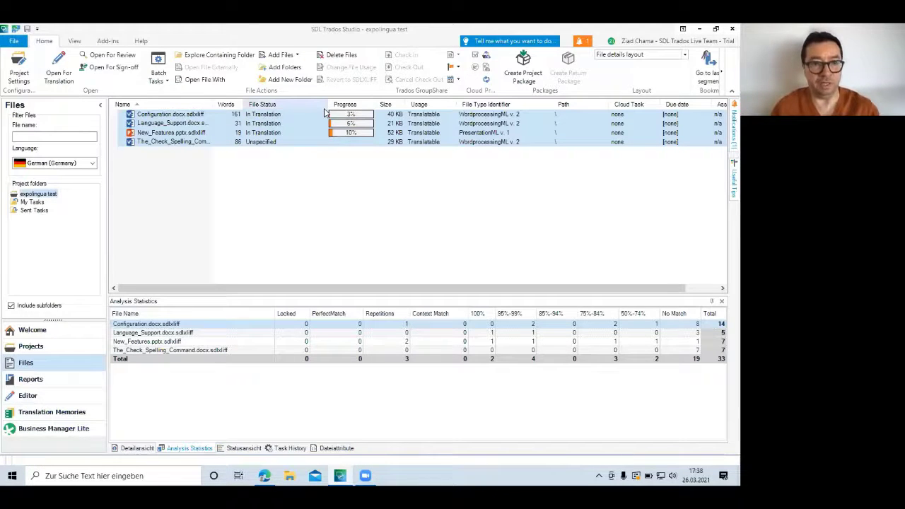
Switch to the Projects list showing expolingua test In Progress with 4 translatable files.
click(65, 347)
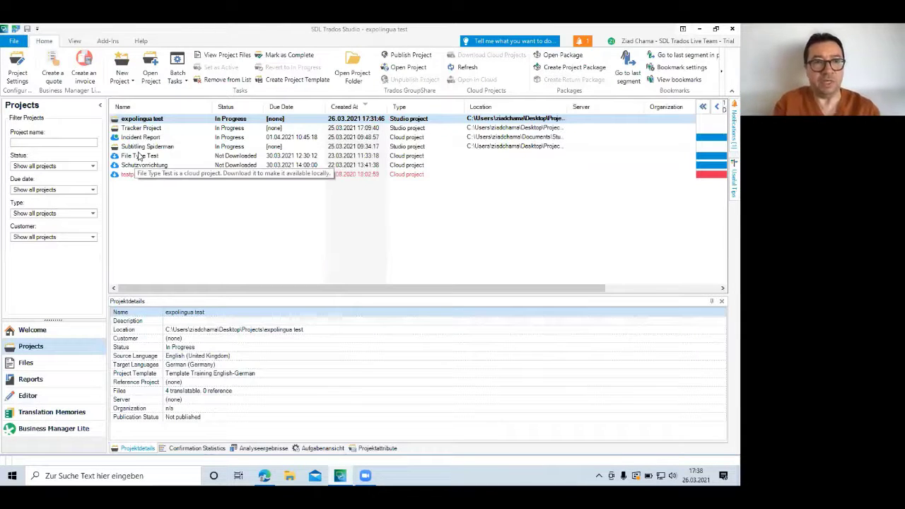
mouse_move(98, 42)
mouse_down()
mouse_move(78, 44)
mouse_move(69, 110)
mouse_move(112, 62)
mouse_move(92, 49)
mouse_up()
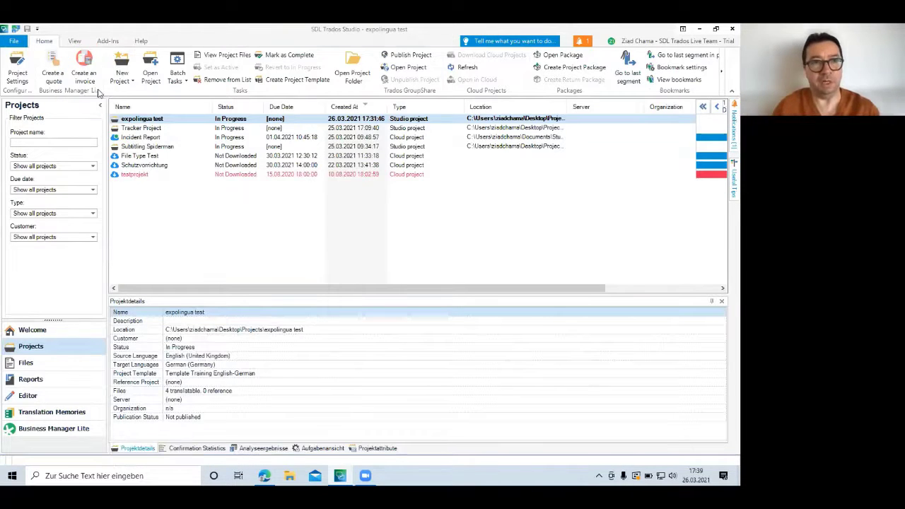
Create a quote-based invoice for expolingua test billed to Testkunde, re-detecting prices, with currency EUR.
click(84, 68)
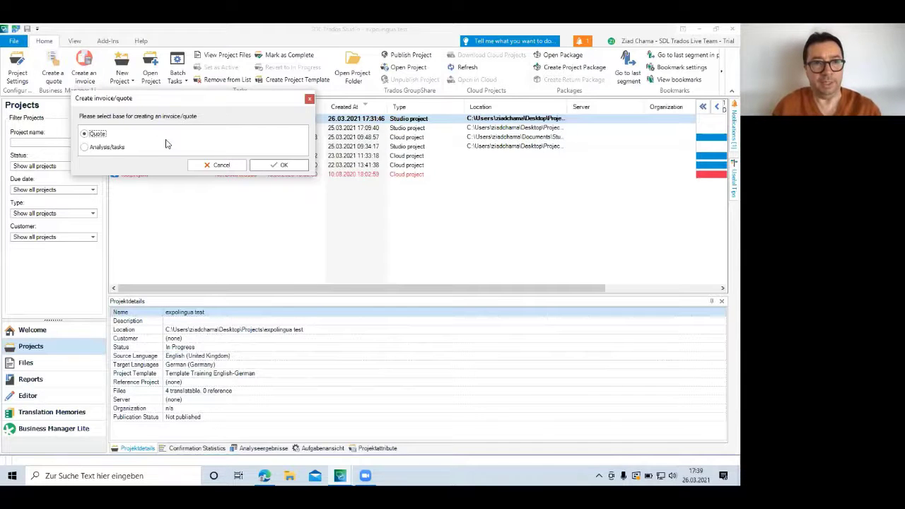
click(270, 165)
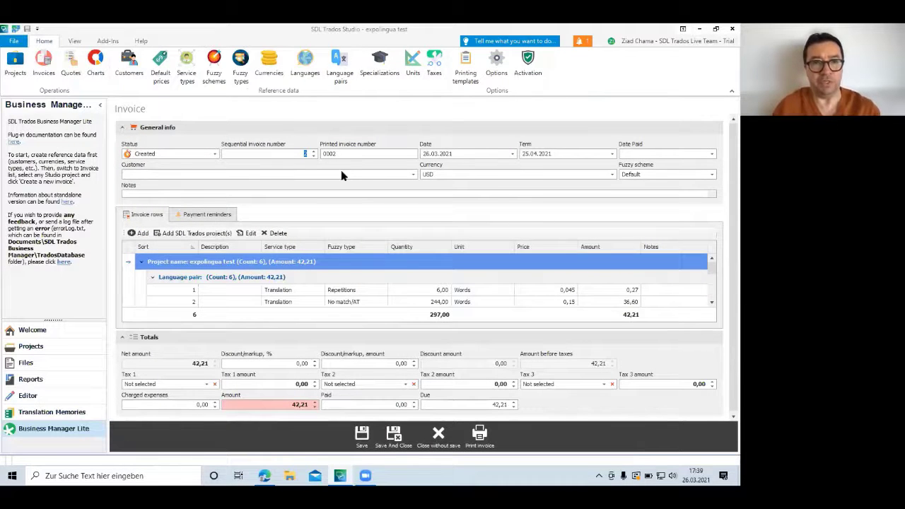
click(412, 174)
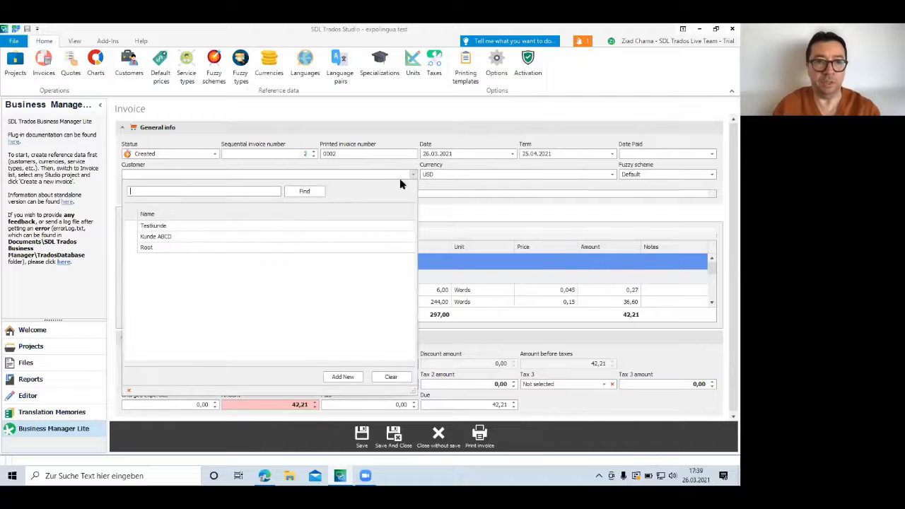
click(190, 228)
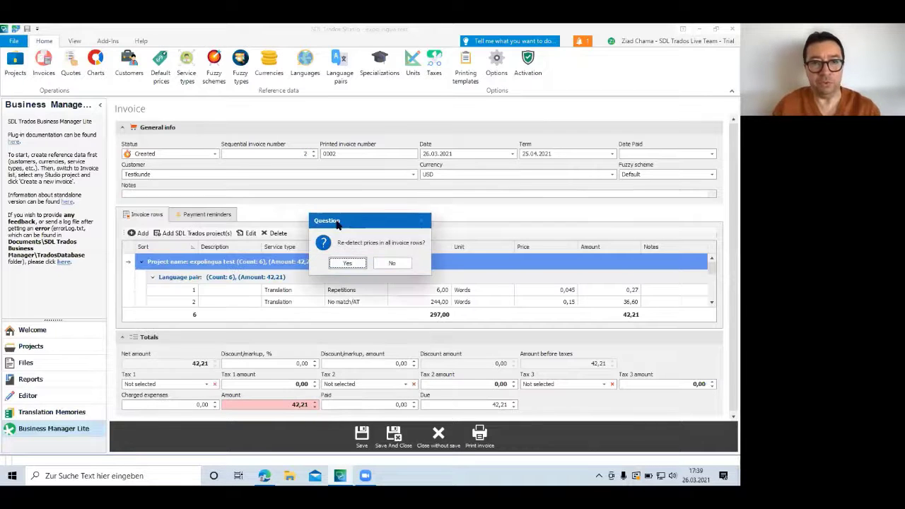
click(350, 263)
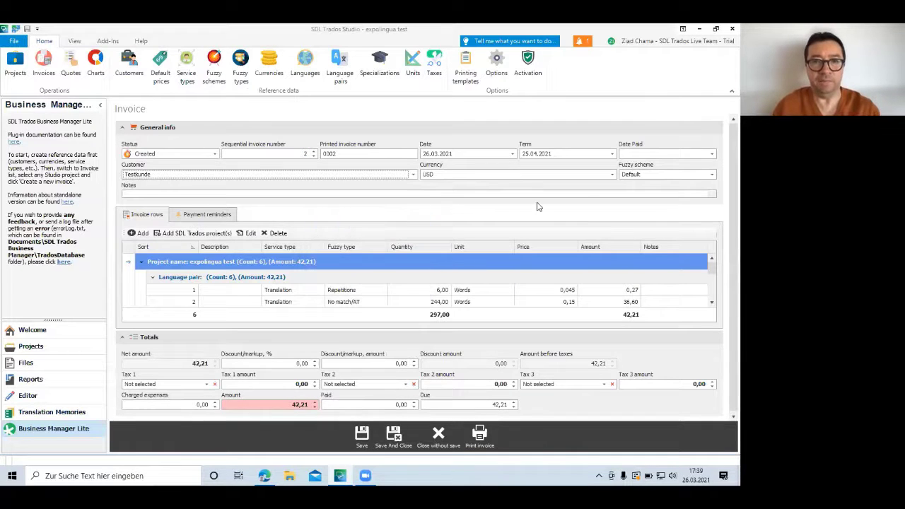
click(613, 174)
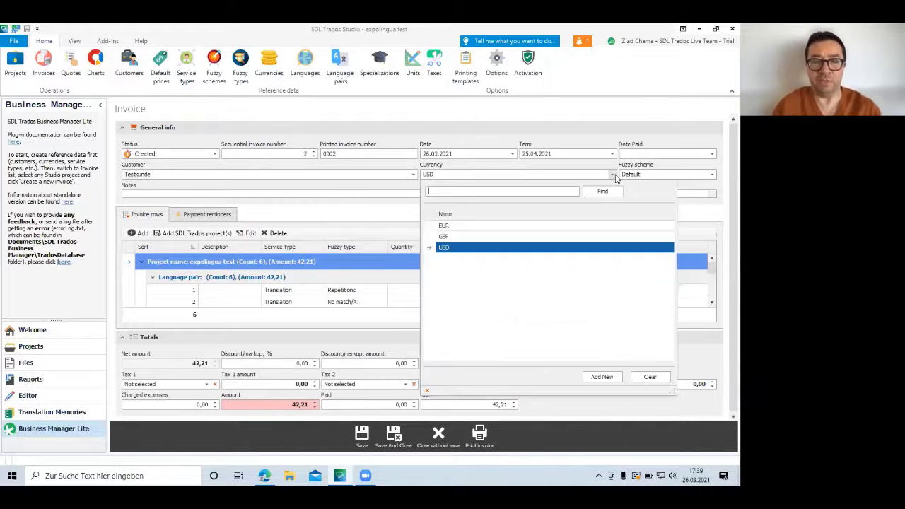
click(443, 227)
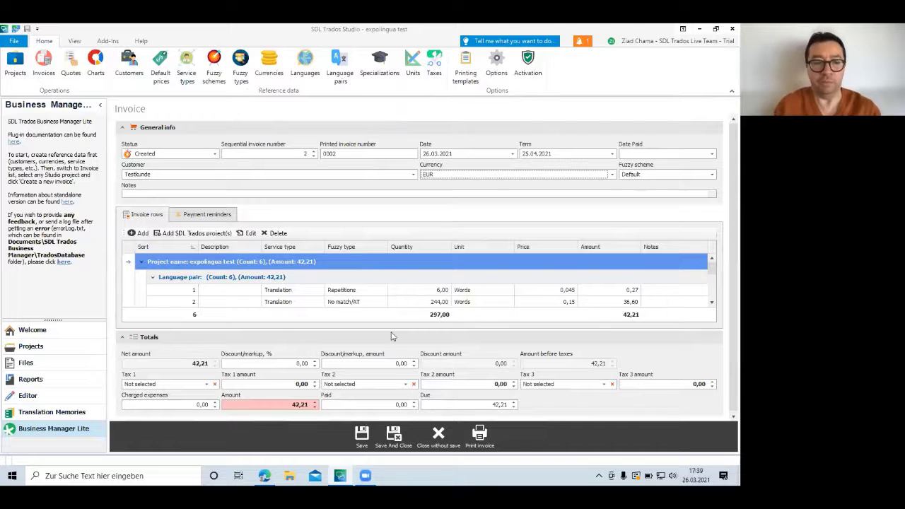
mouse_move(308, 378)
mouse_down()
mouse_move(283, 382)
mouse_move(358, 386)
mouse_move(291, 369)
mouse_up()
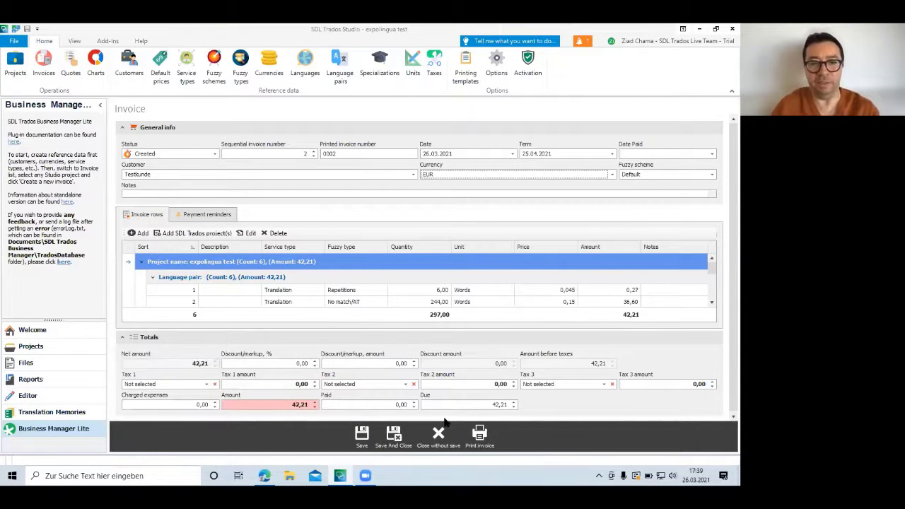
click(479, 433)
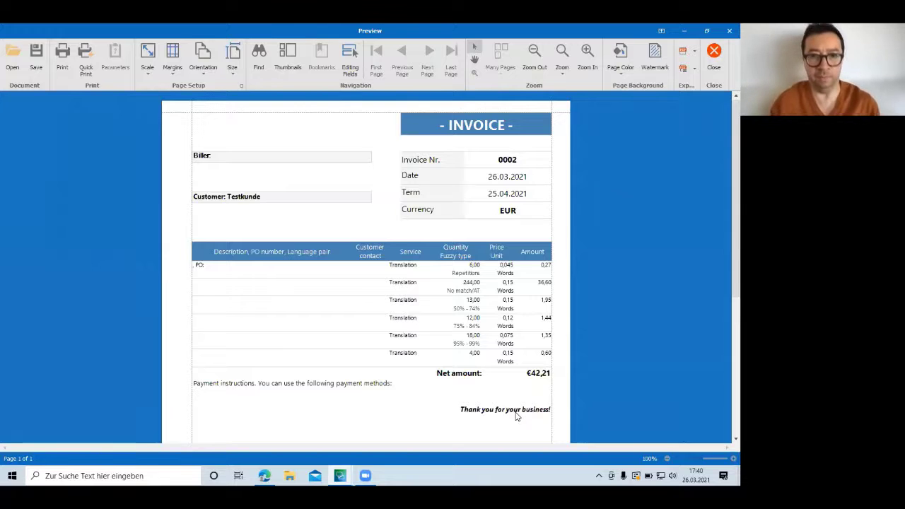
click(713, 57)
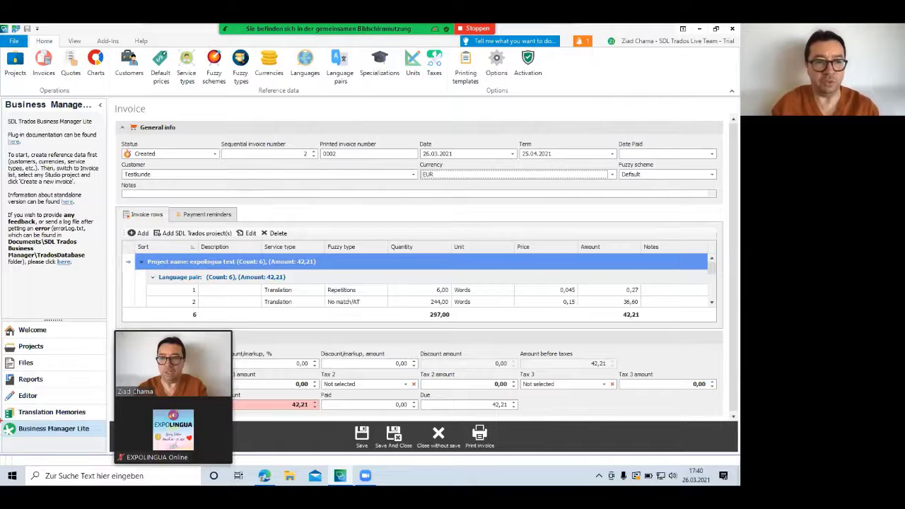
Go back to the Welcome home page with its file drop area.
mouse_move(7, 417)
mouse_down()
mouse_move(4, 452)
mouse_move(85, 450)
mouse_move(83, 420)
mouse_move(2, 421)
mouse_up()
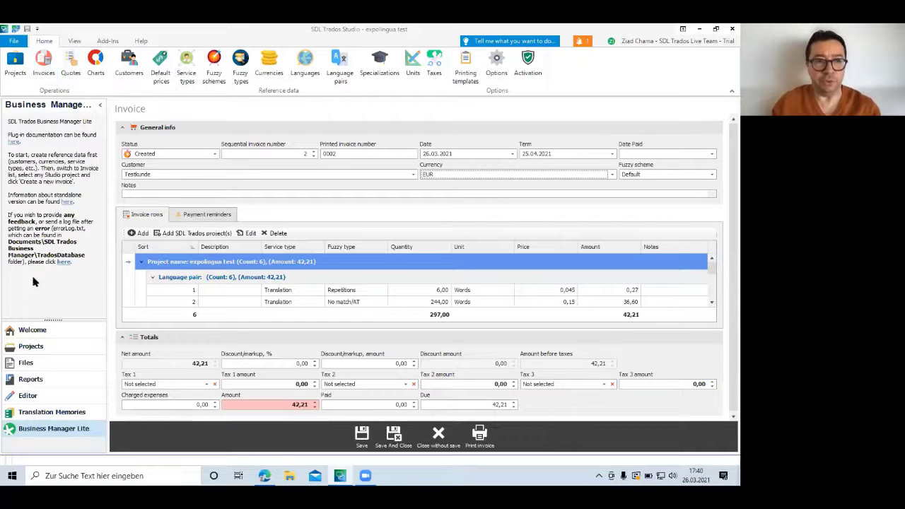
click(35, 333)
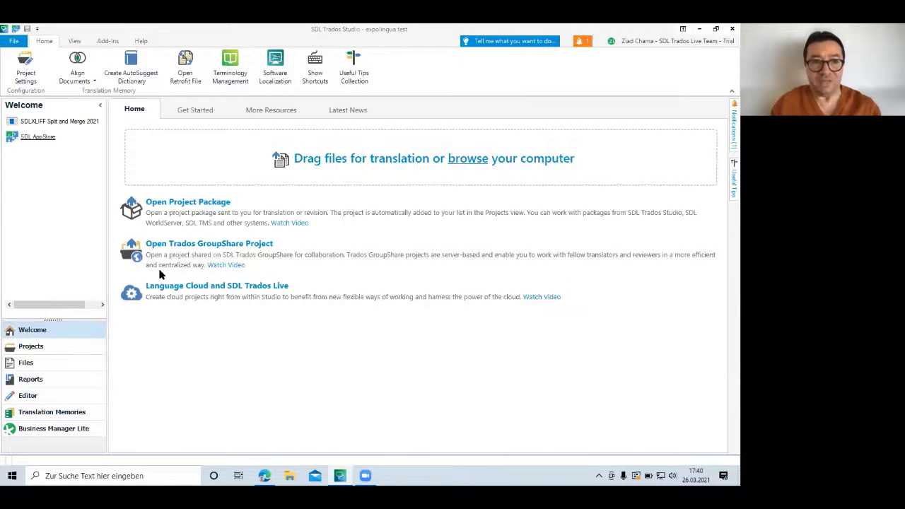
Browse the Incident Report, File Type Test and Spiderman projects, then open and close expolingua test's folder.
click(71, 346)
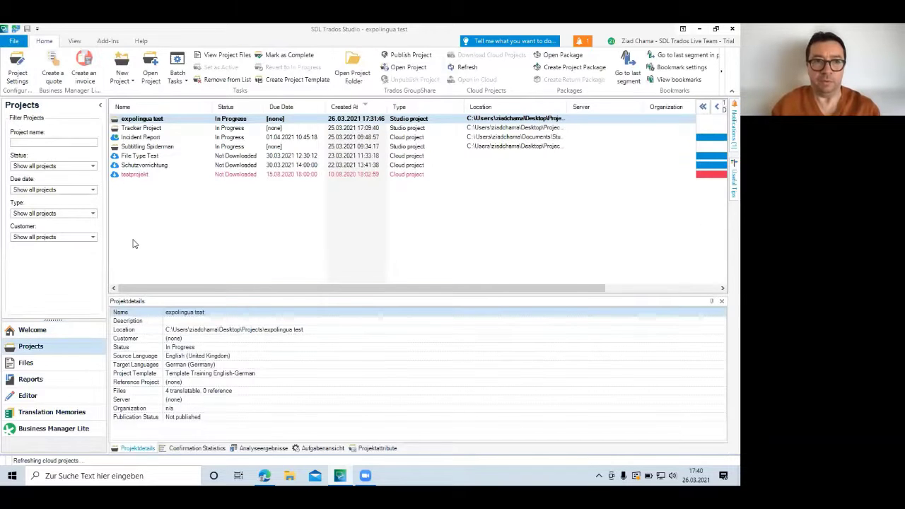
click(139, 138)
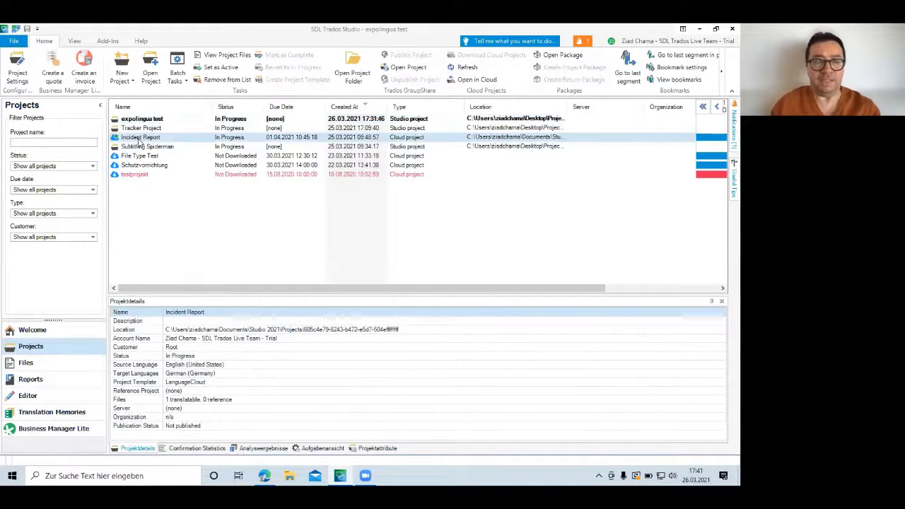
click(142, 156)
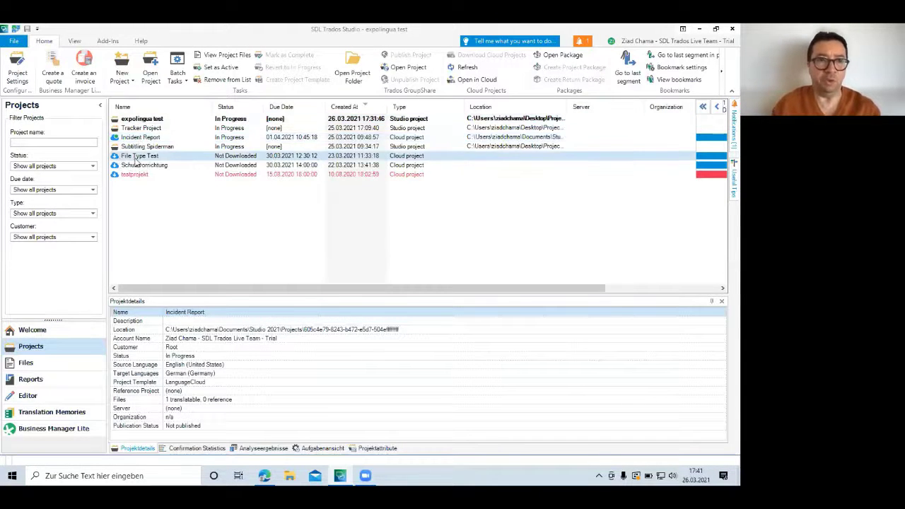
click(161, 148)
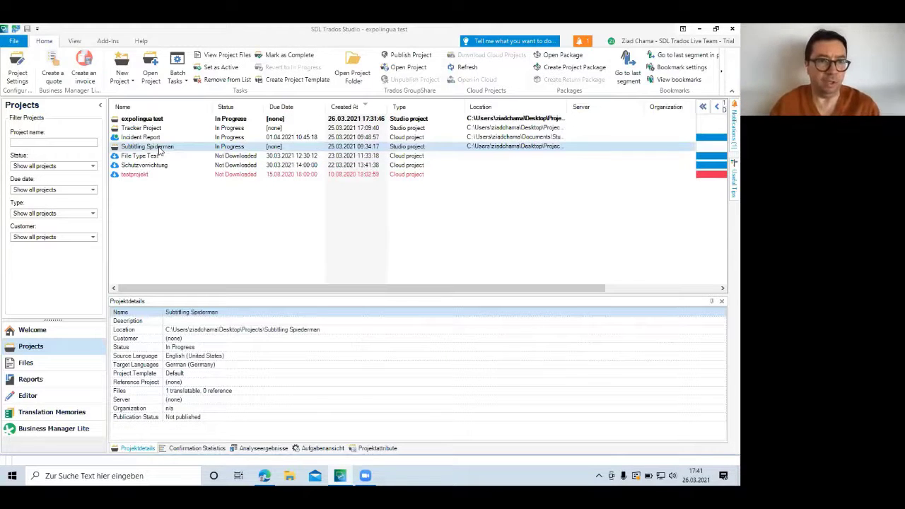
click(145, 120)
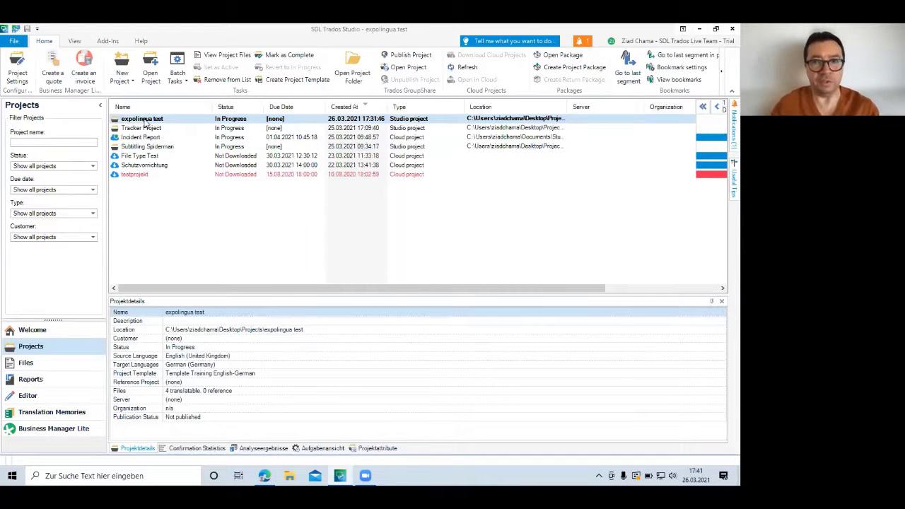
click(352, 71)
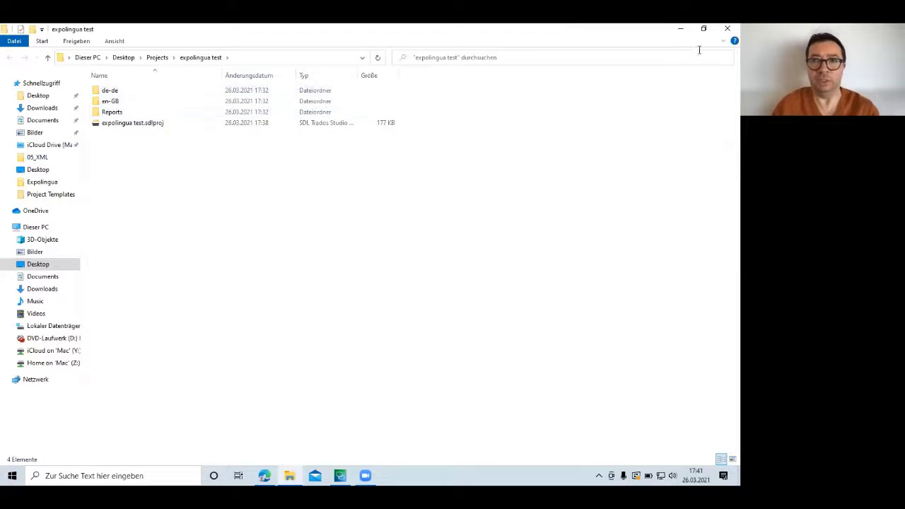
click(724, 30)
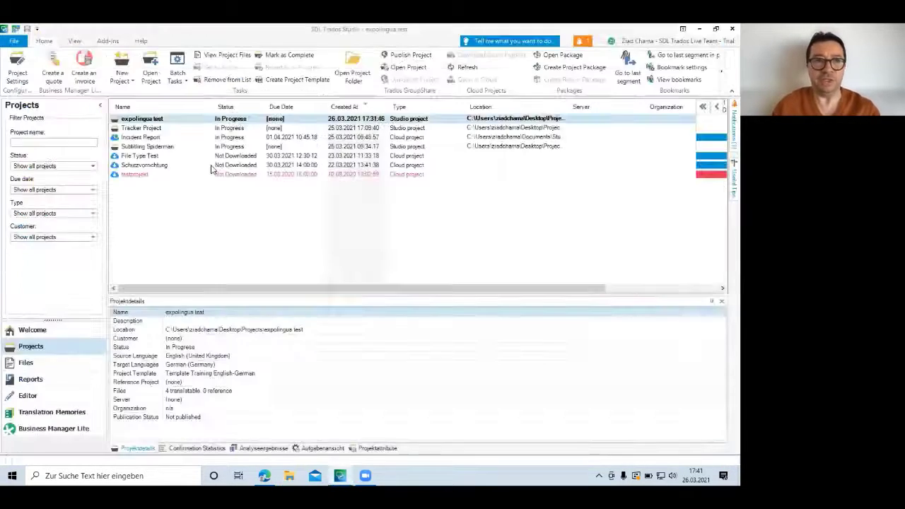
Make Incident Report the active project, showing its 135-word Quality Management System file at 65%.
click(157, 156)
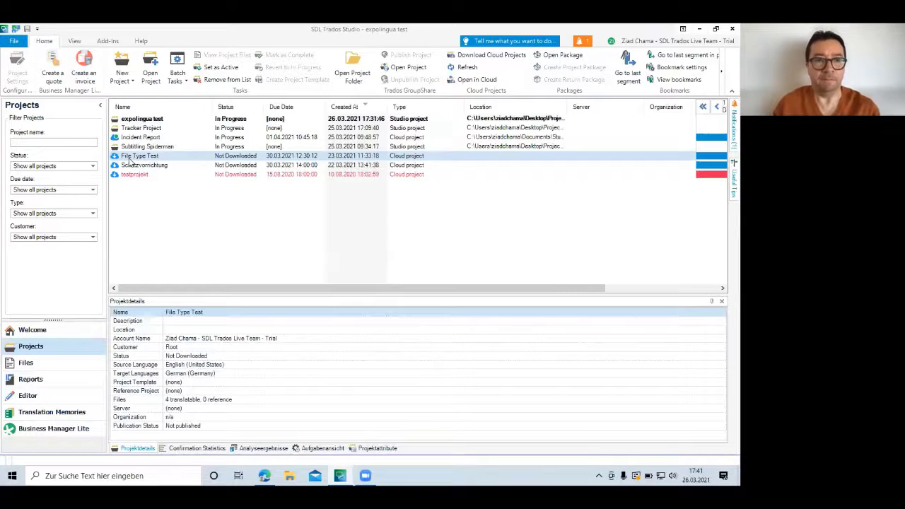
click(128, 137)
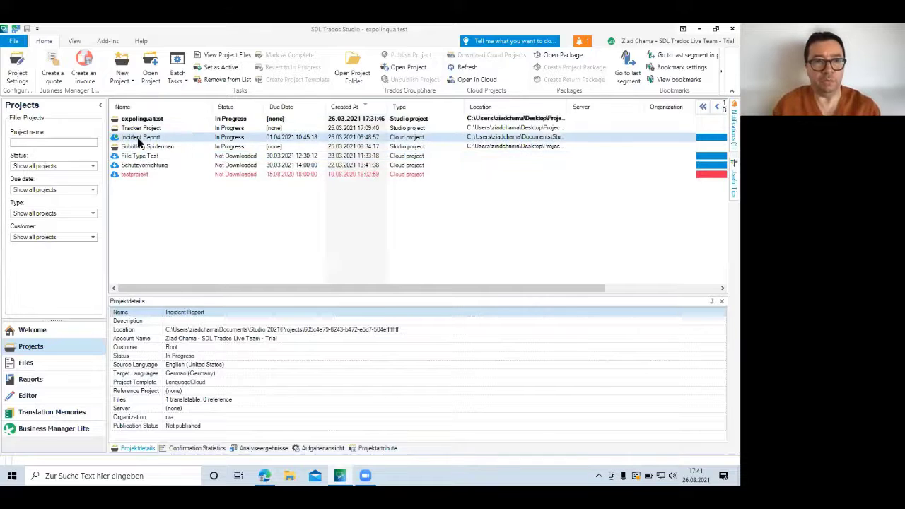
double_click(139, 137)
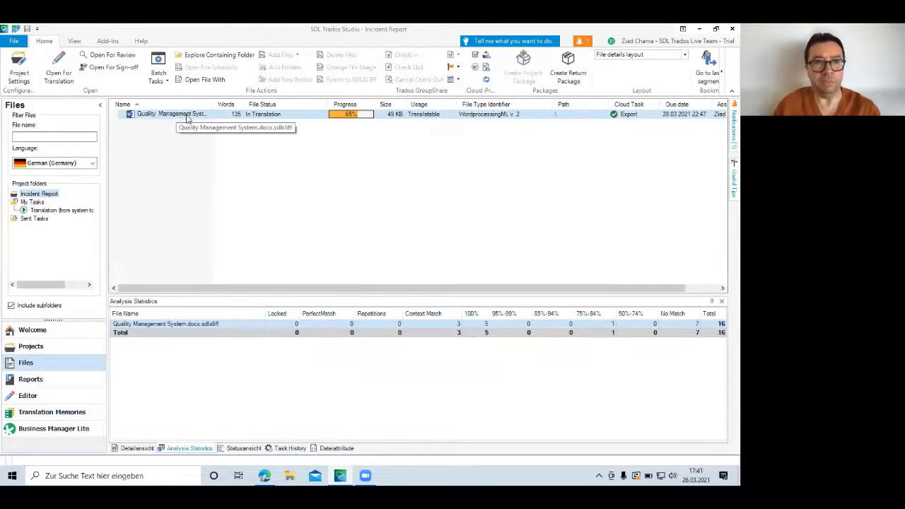
Load Quality Management System.docx.sdlxliff into the Editor with Open For Translation.
click(60, 76)
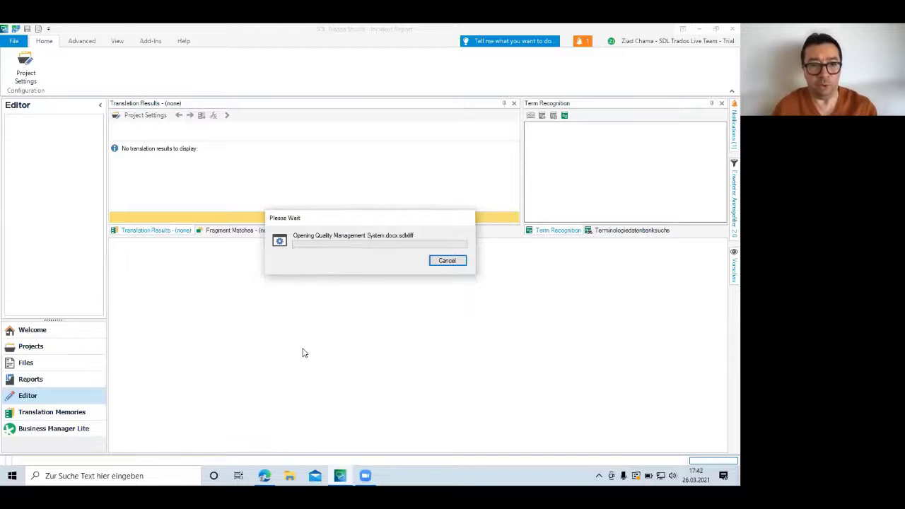
From the Trados Live inbox in Edge, open the Quality Management System task in the Online Editor.
click(264, 476)
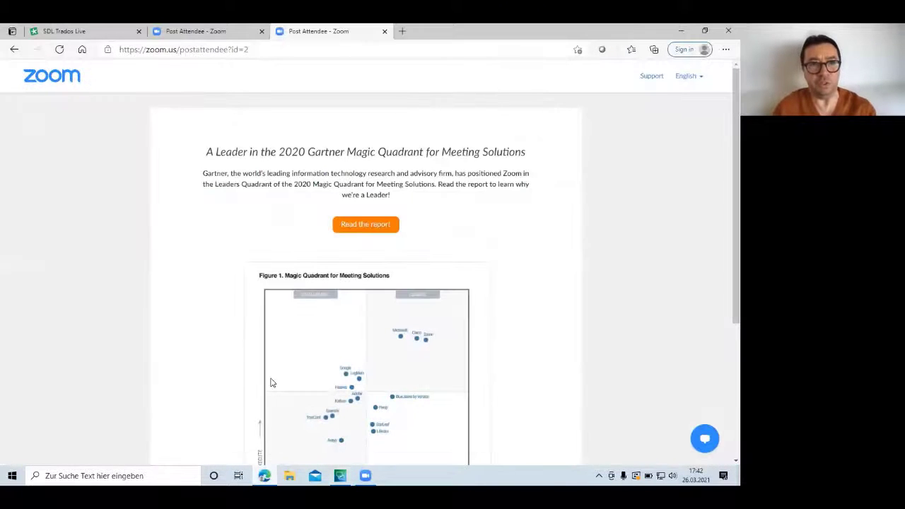
click(92, 38)
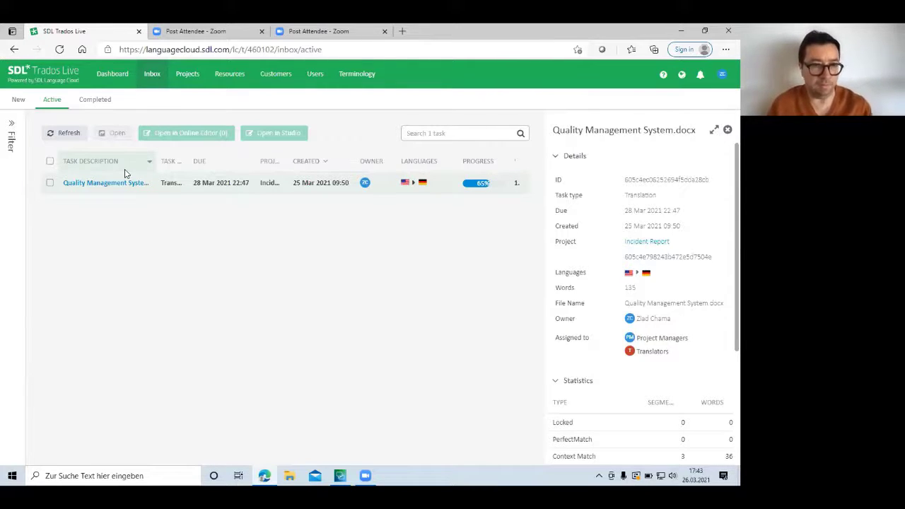
click(51, 183)
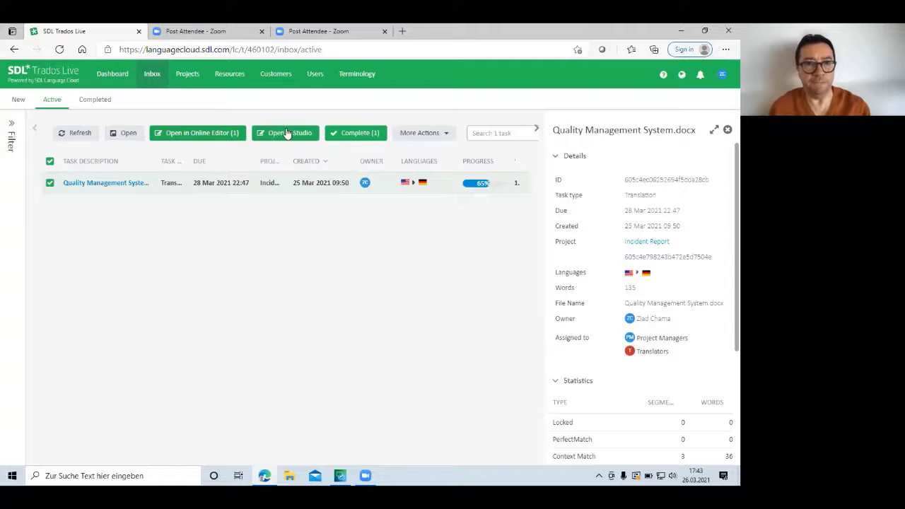
click(228, 134)
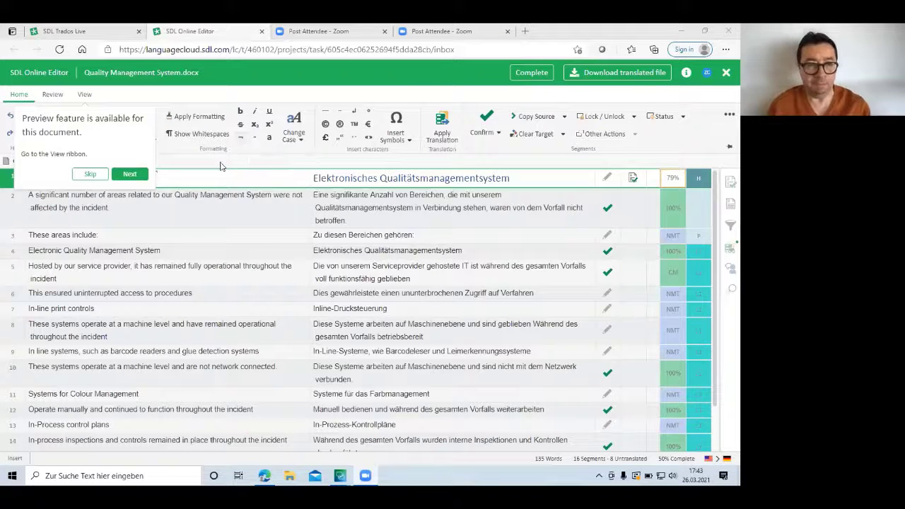
Skip the preview-feature popup to reveal all 16 segments of Quality Management System.docx.
click(91, 175)
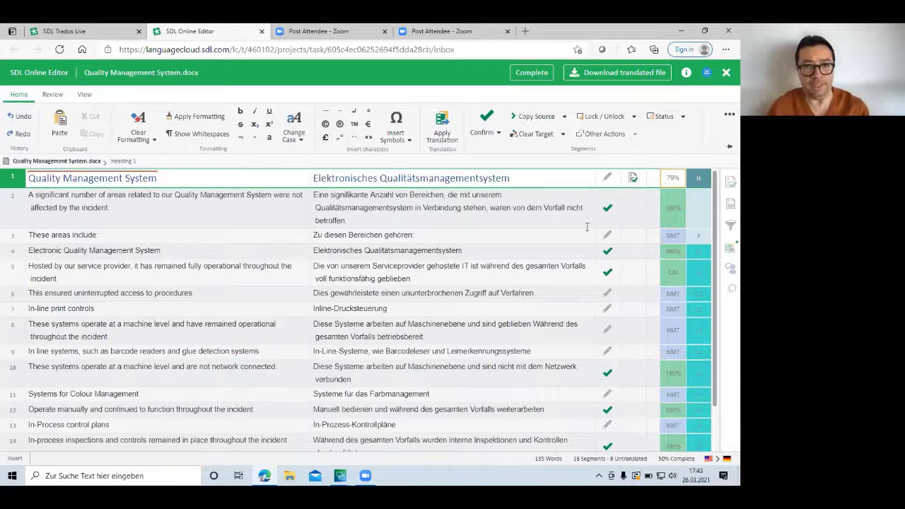
drag(716, 245, 717, 219)
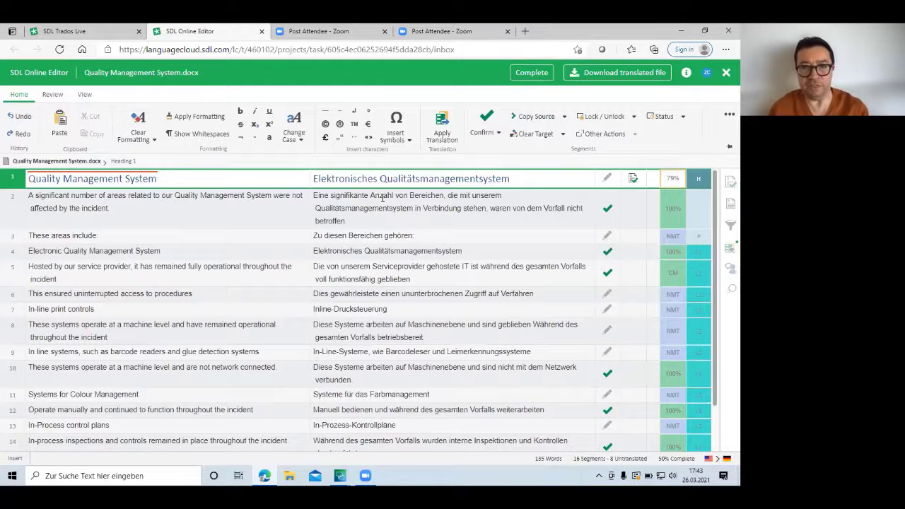
With lookups shown, cut segment 1 to 'Qualitätsmanagementsystem' by deleting 'Elektronisches', and confirm it.
click(729, 249)
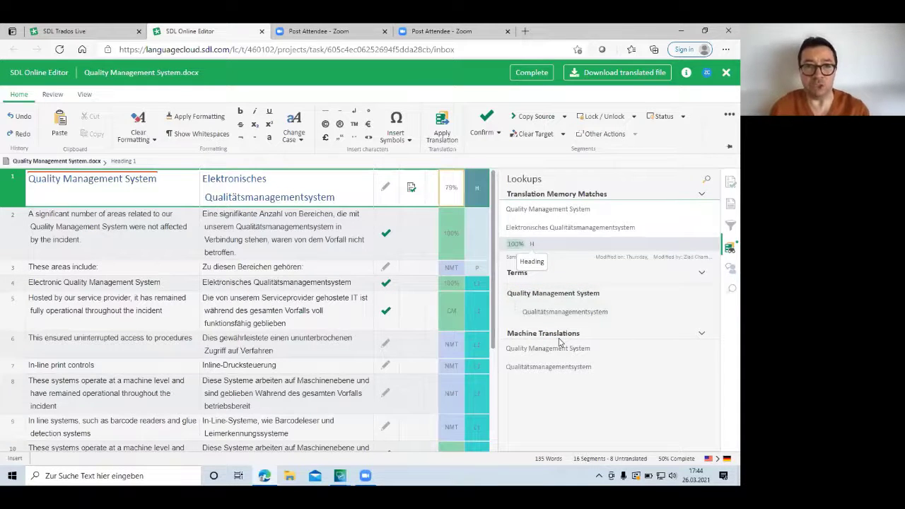
double_click(234, 181)
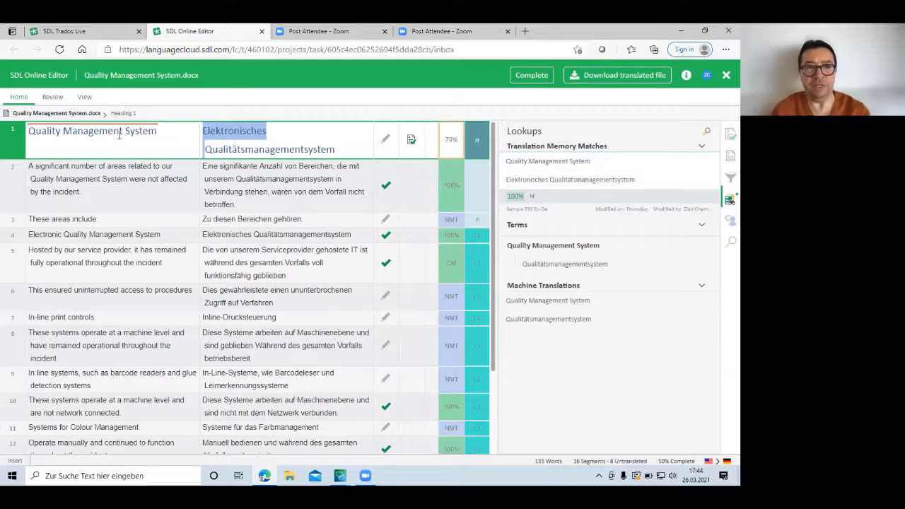
key(Delete)
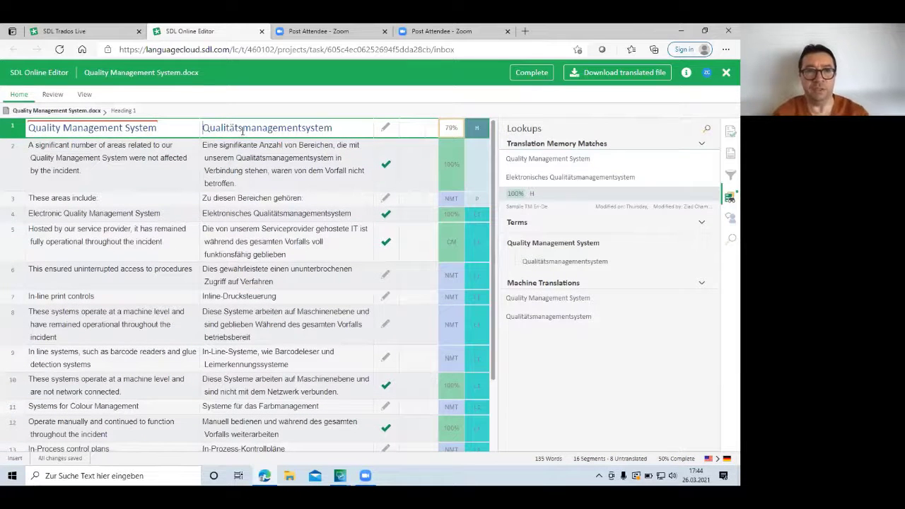
key(ctrl+Return)
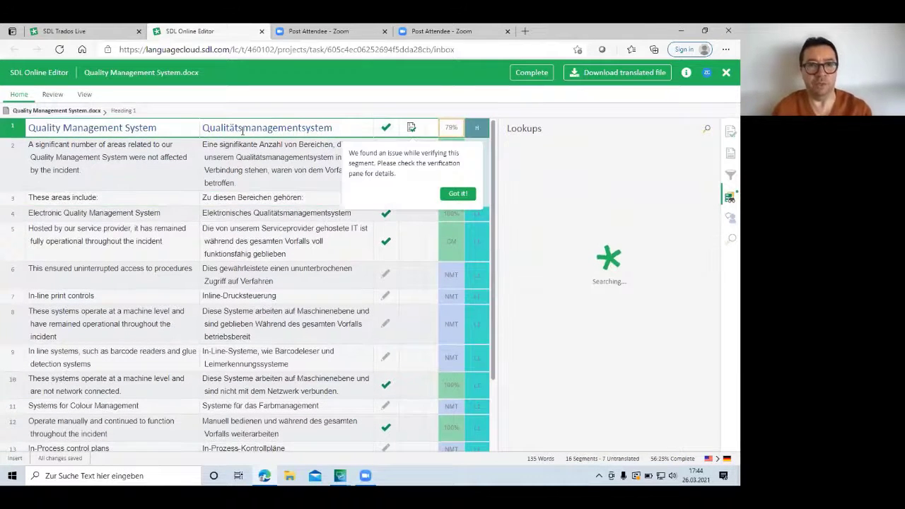
click(456, 194)
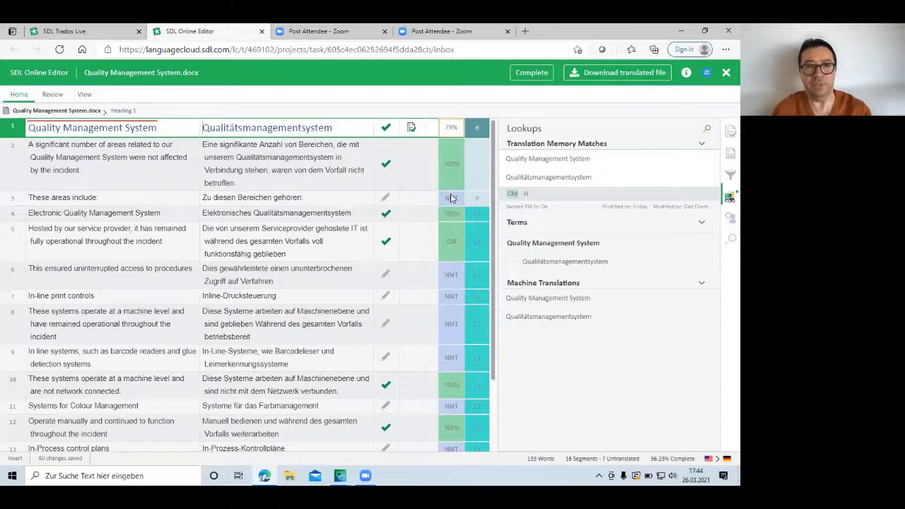
Confirm segment 3 'Zu diesen Bereichen gehören:' after highlighting its NMT and 100% match labels.
click(285, 182)
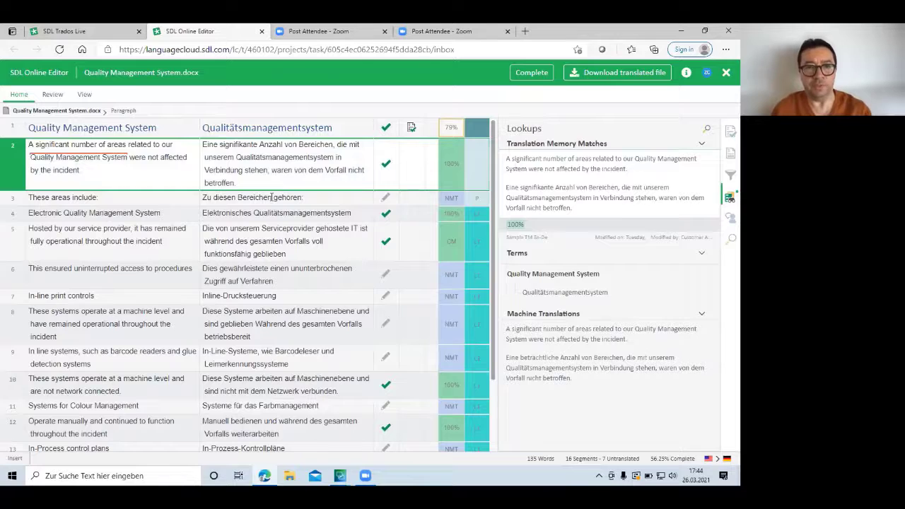
click(272, 197)
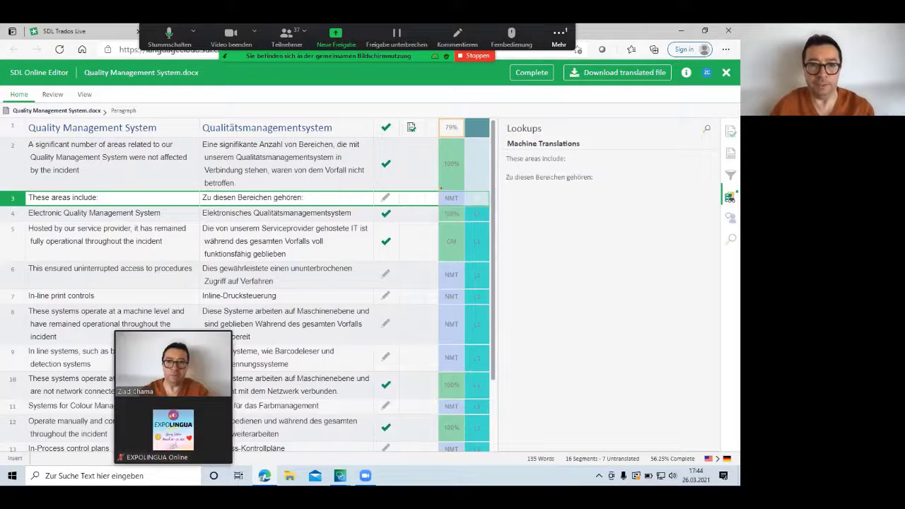
mouse_move(440, 189)
mouse_down()
mouse_move(470, 198)
mouse_move(437, 191)
mouse_up()
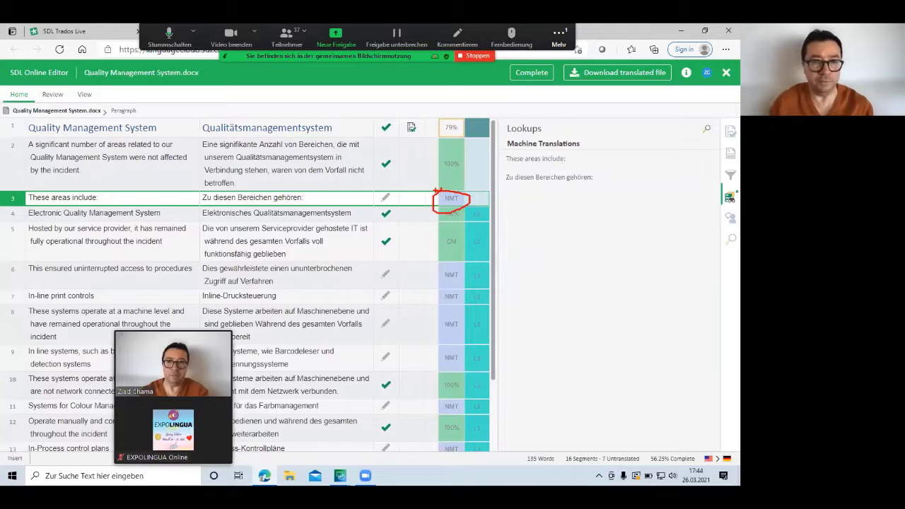
mouse_move(454, 138)
mouse_down()
mouse_move(445, 164)
mouse_move(464, 165)
mouse_up()
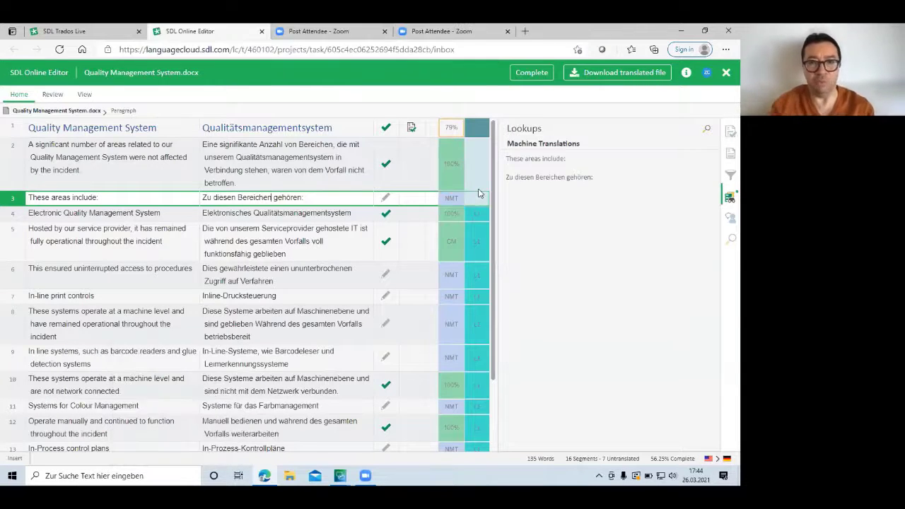
key(alt+s)
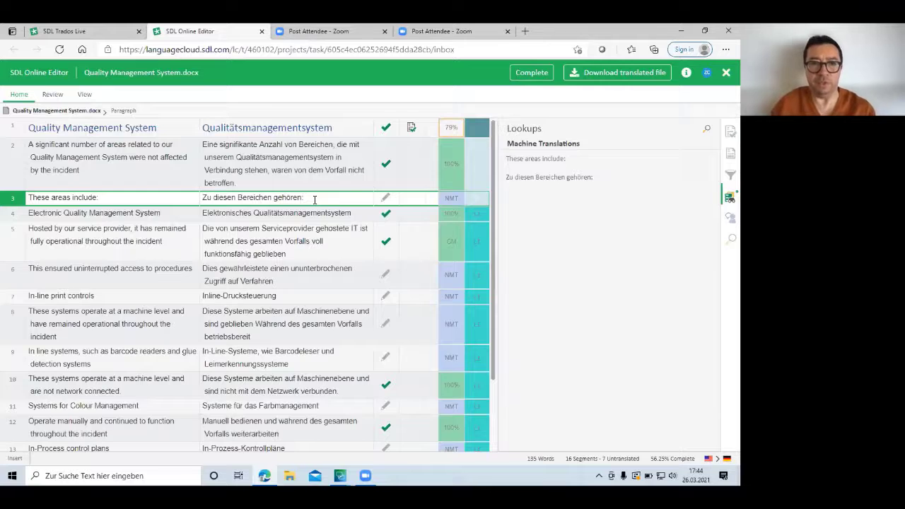
key(ctrl+Return)
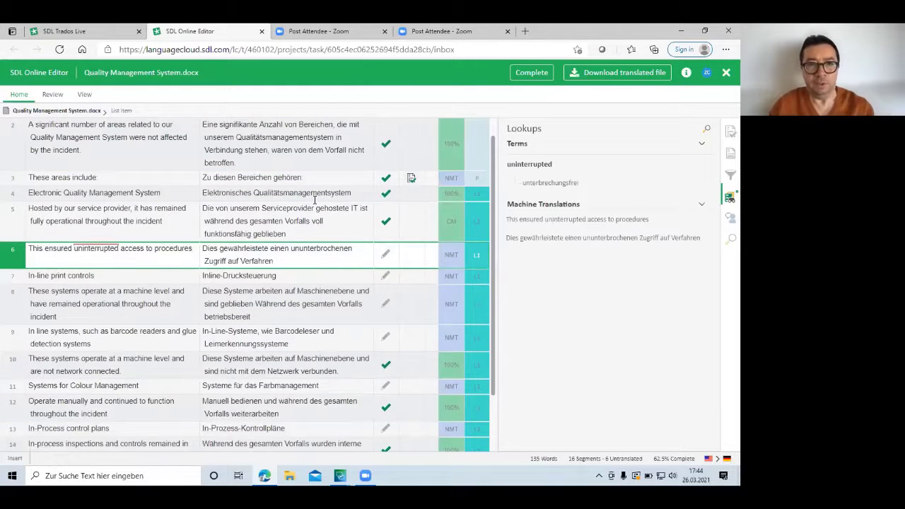
Hide the Lookups panel and show the document preview side by side.
click(83, 96)
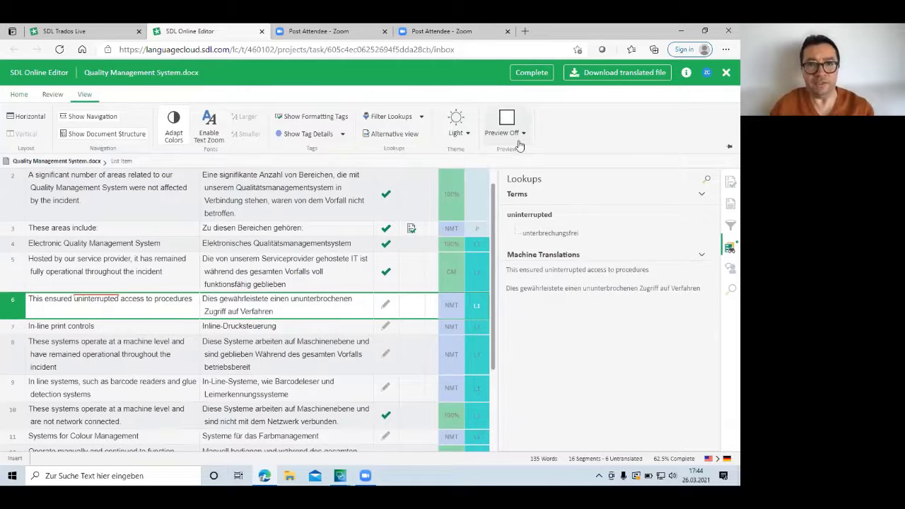
click(729, 247)
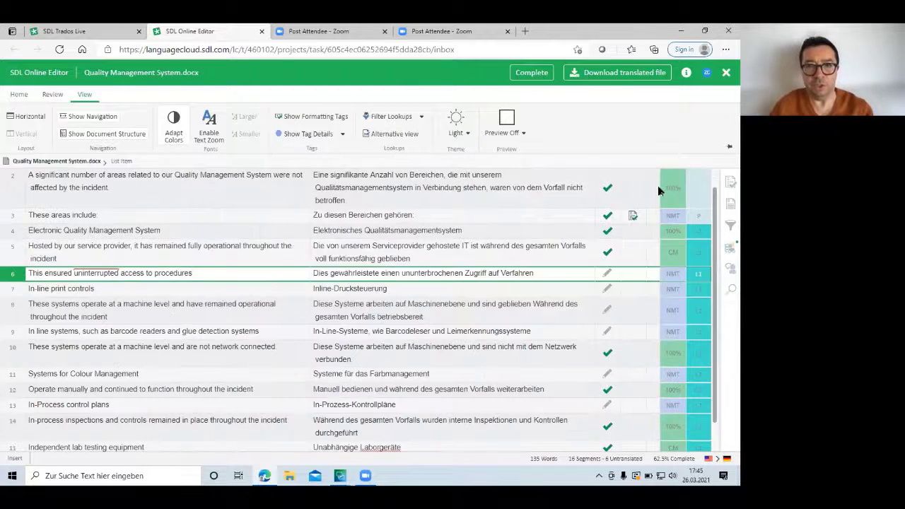
click(523, 135)
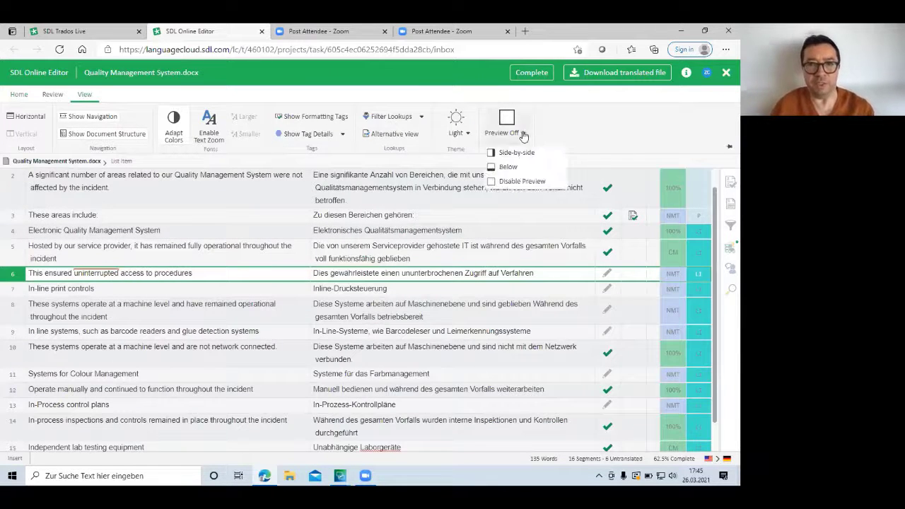
click(518, 154)
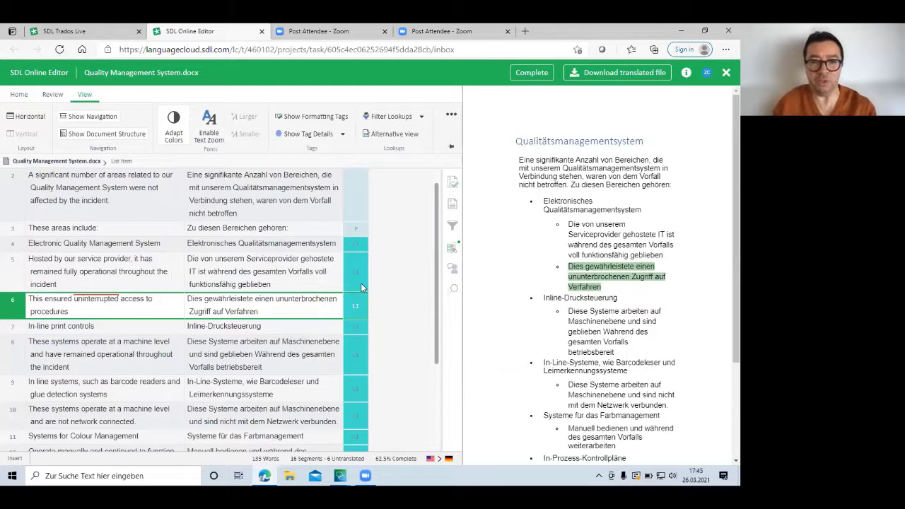
Revise segment 3 to 'Zu diesen Bereichen gehören unter anderem:' and confirm it.
click(301, 324)
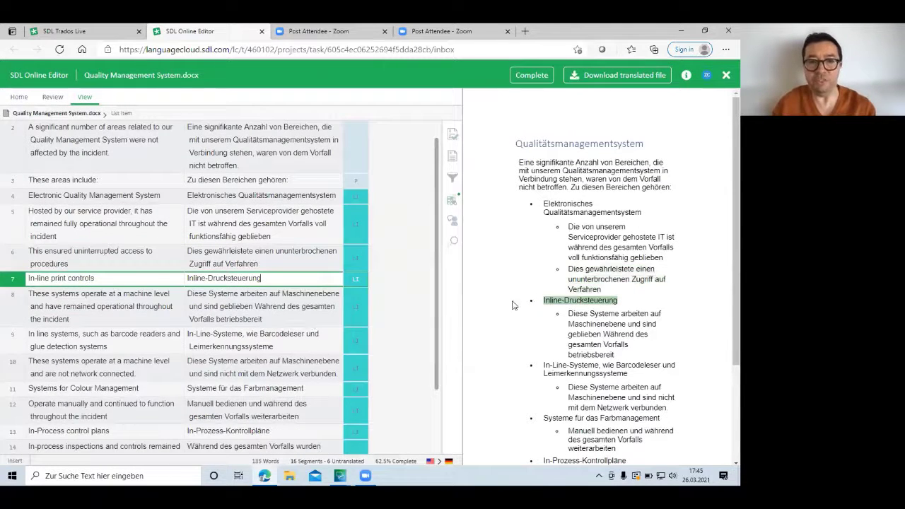
click(587, 181)
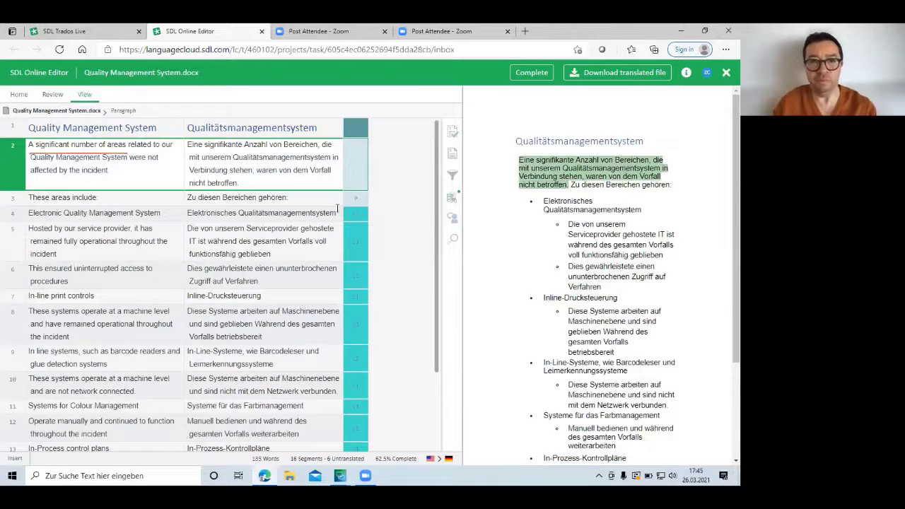
click(309, 198)
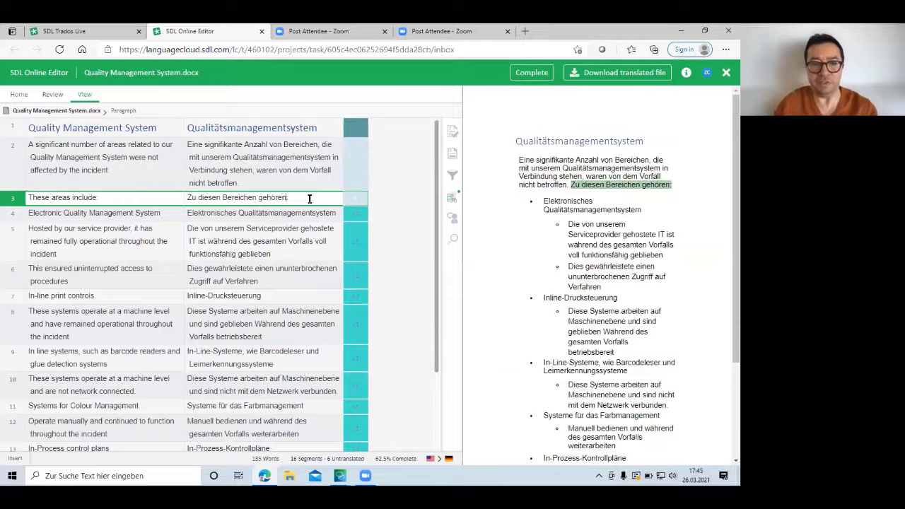
text(un)
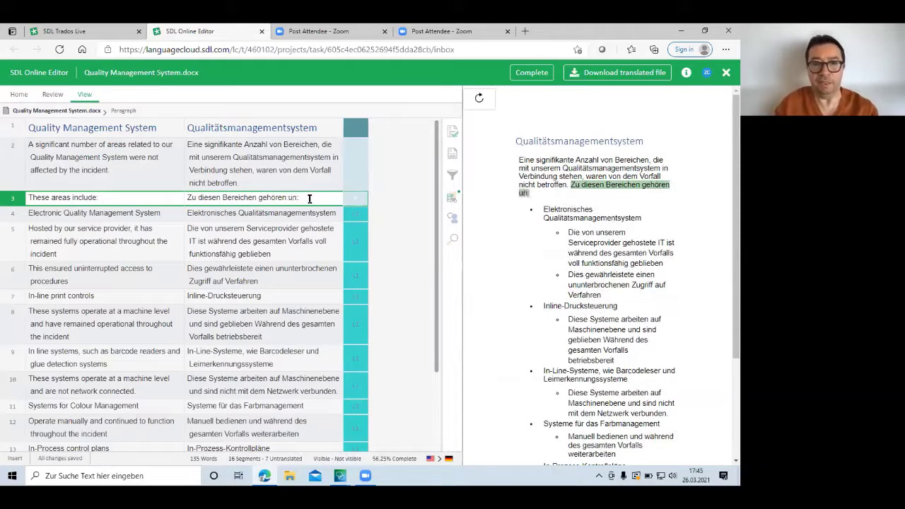
text(ter)
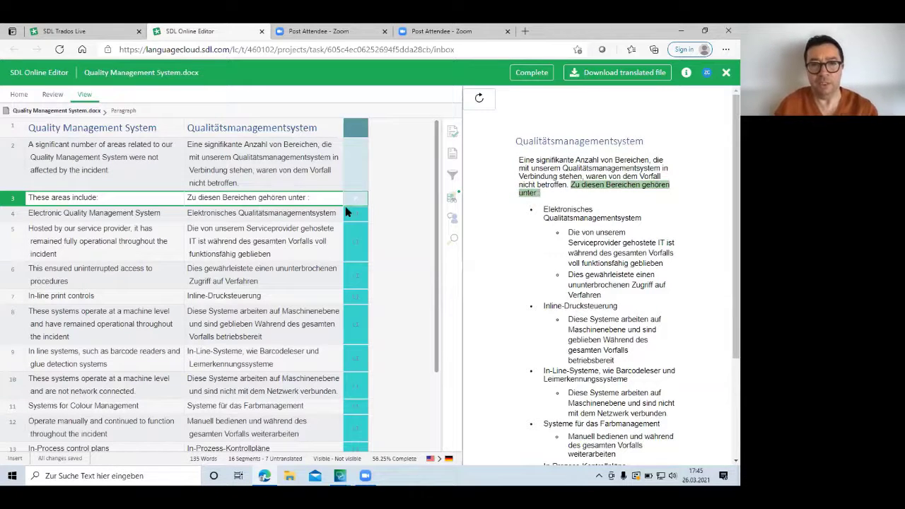
text( ander)
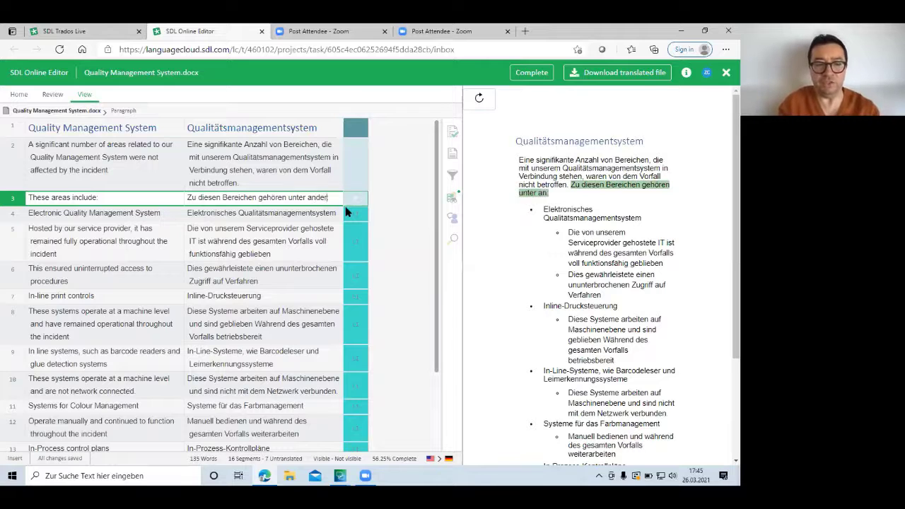
text(em)
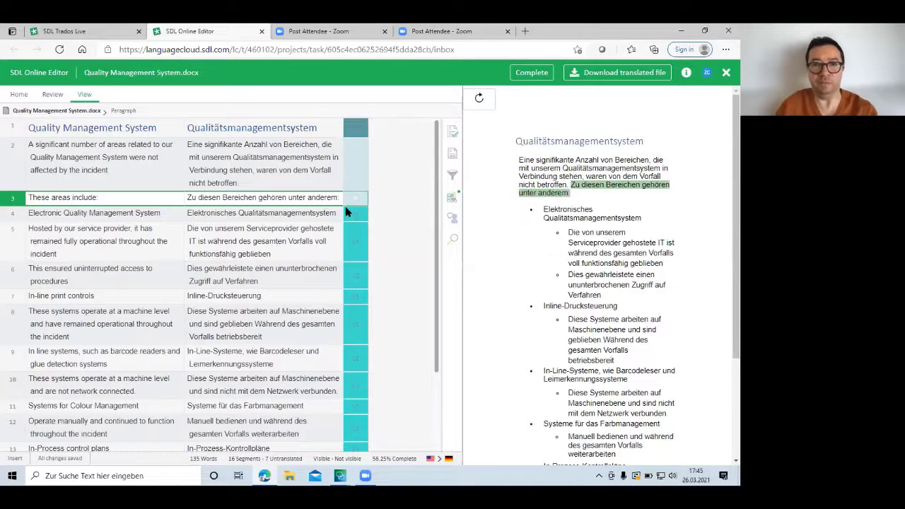
key(ctrl+Return)
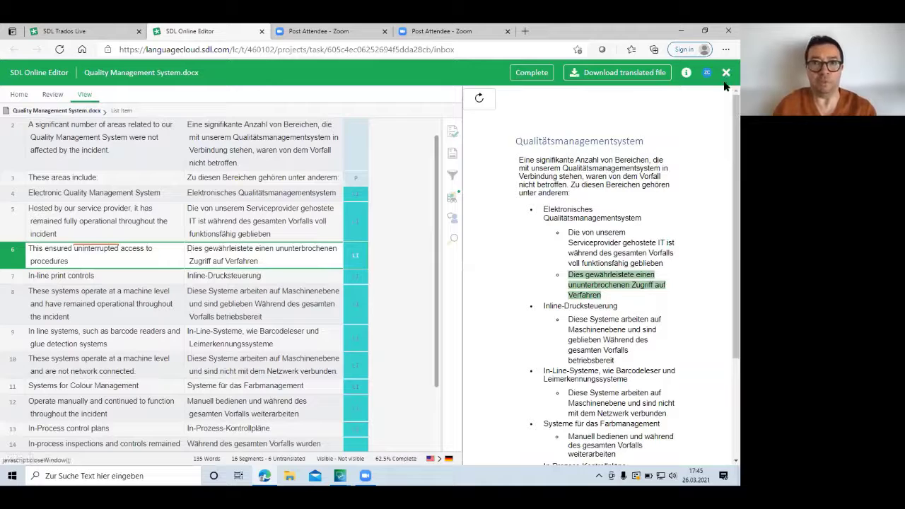
Leave the online editor and acknowledge Studio's warning that Verpackung Engine En-De was disabled.
click(725, 74)
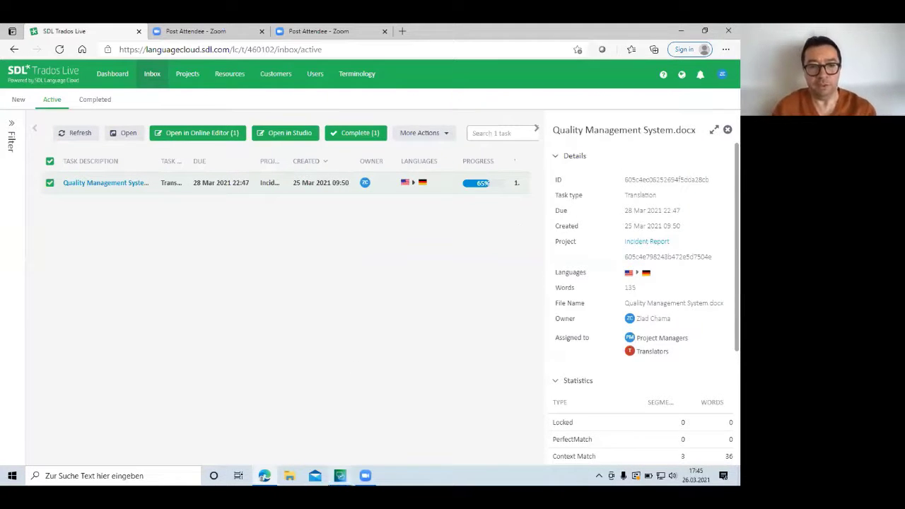
mouse_move(315, 475)
click(387, 428)
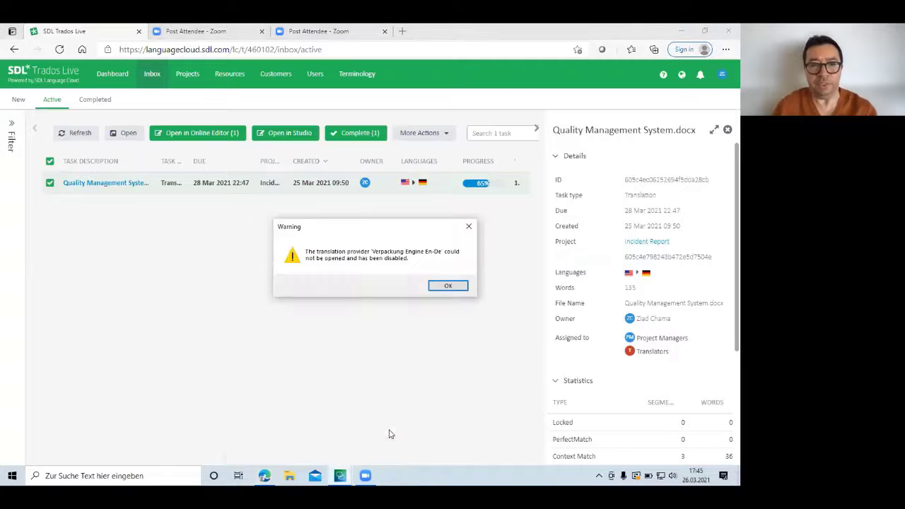
click(448, 286)
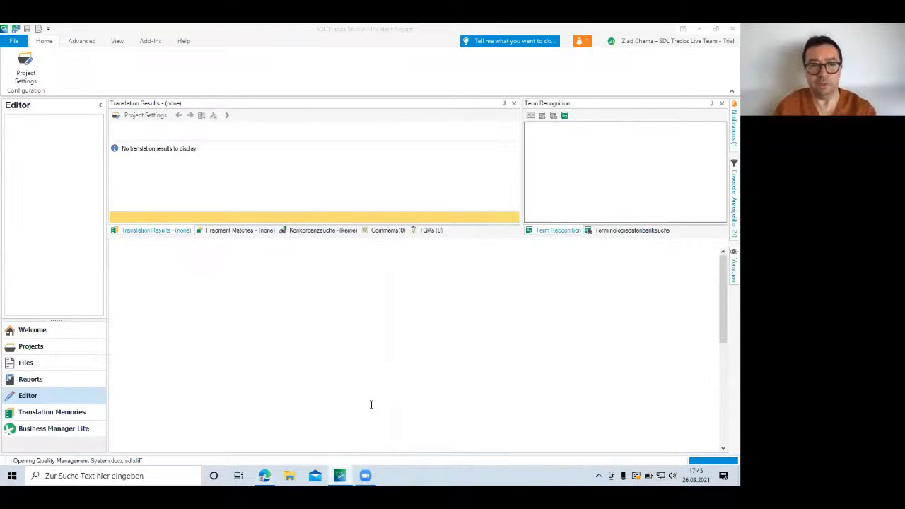
Reopen Quality Management System from Studio's Files view with changes synchronized, then return to the browser inbox.
click(15, 43)
click(17, 35)
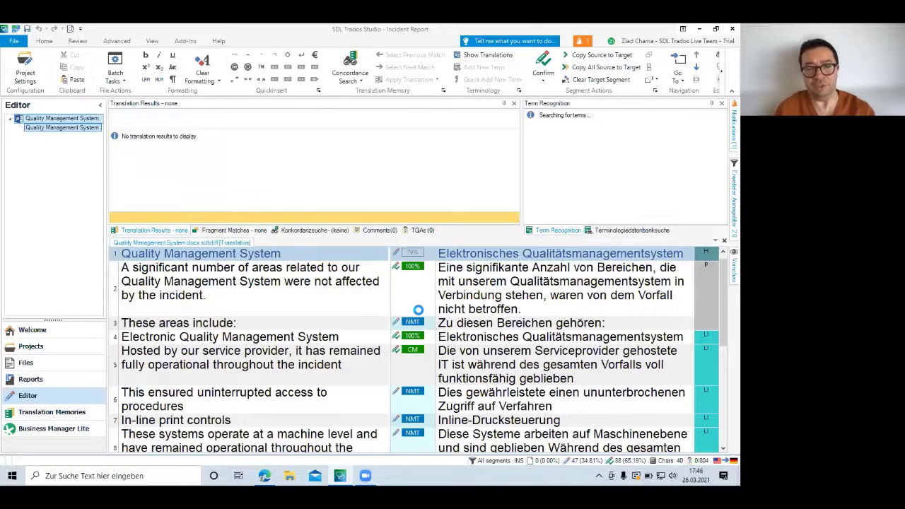
key(ctrl+alt+l)
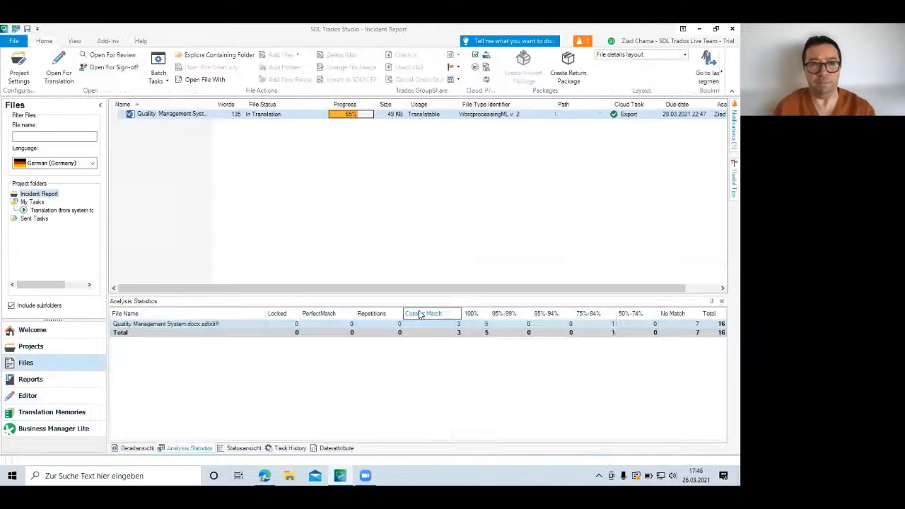
double_click(180, 113)
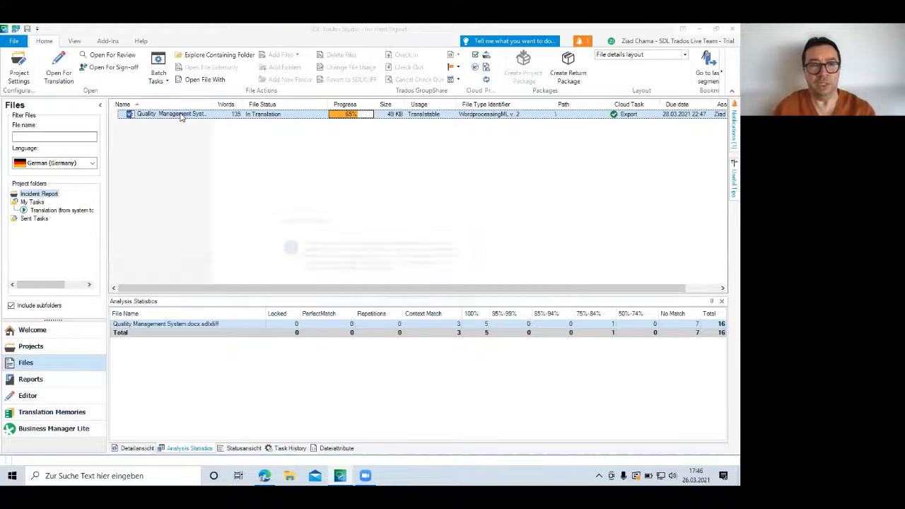
click(408, 296)
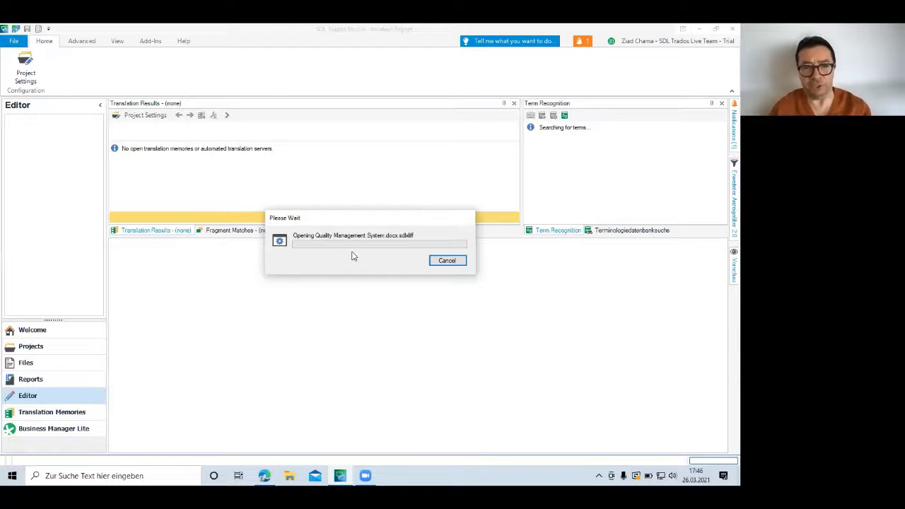
click(264, 476)
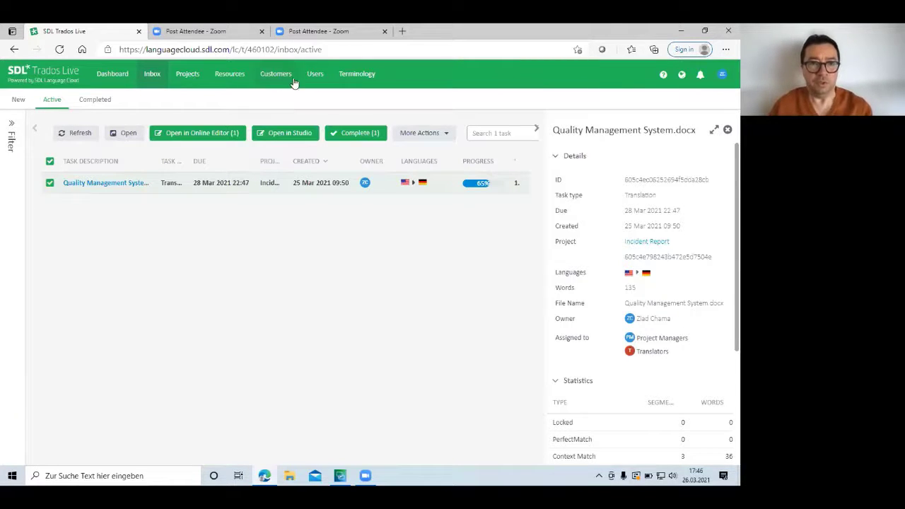
In the Verpackungsindustrie termbase, rewrite the glue detection system German term Leimkontrollsystem as Leimsteuersystem.
click(354, 75)
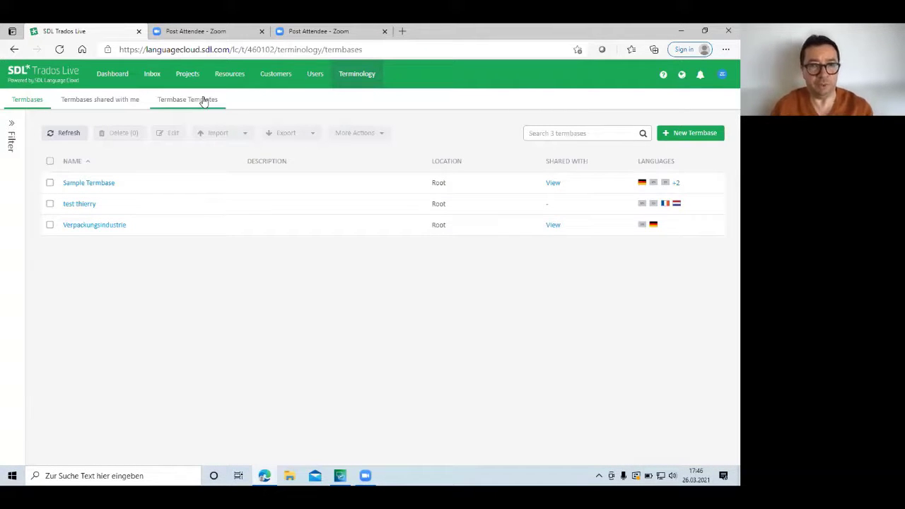
click(50, 226)
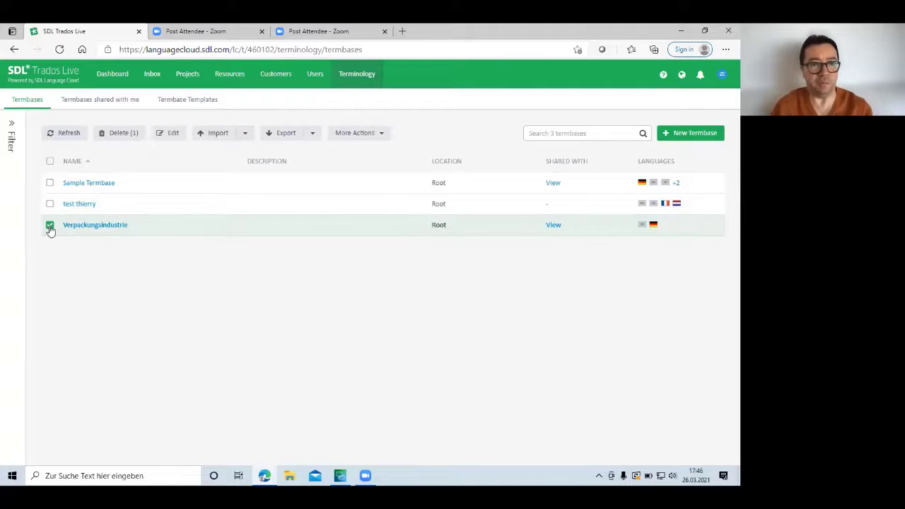
click(90, 227)
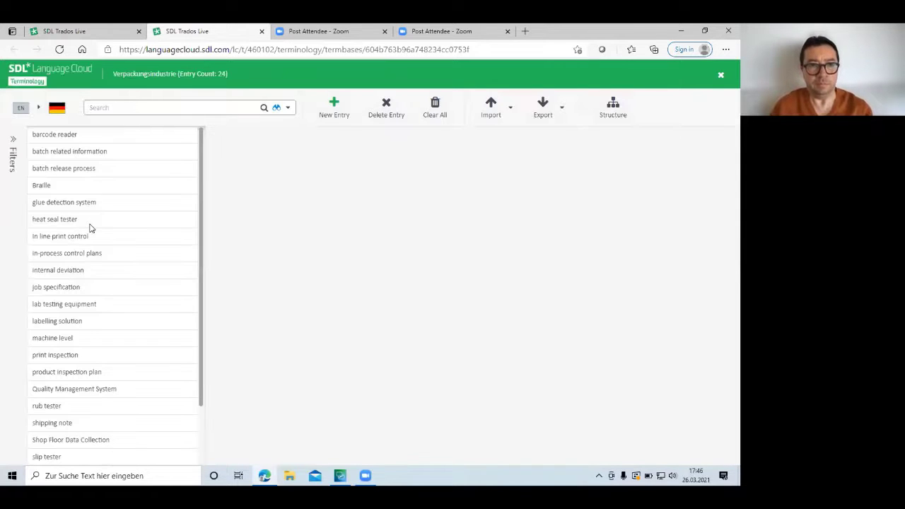
click(76, 203)
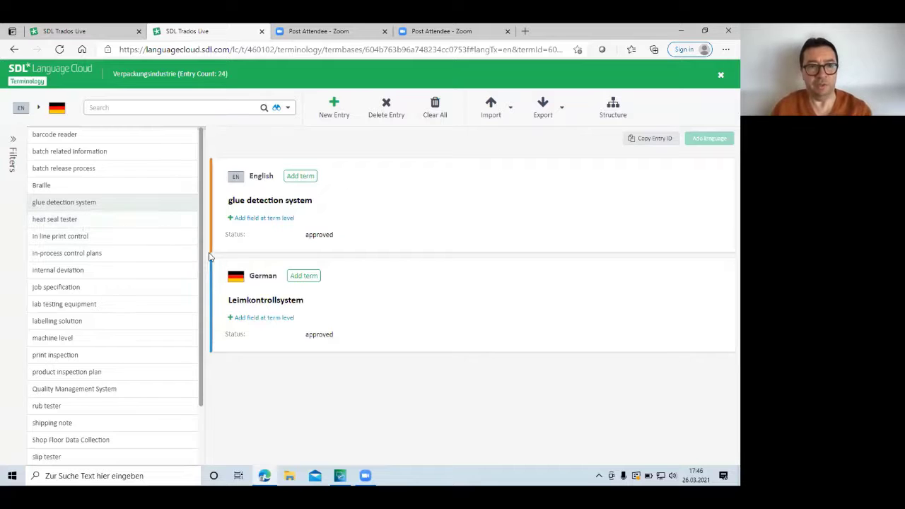
click(253, 300)
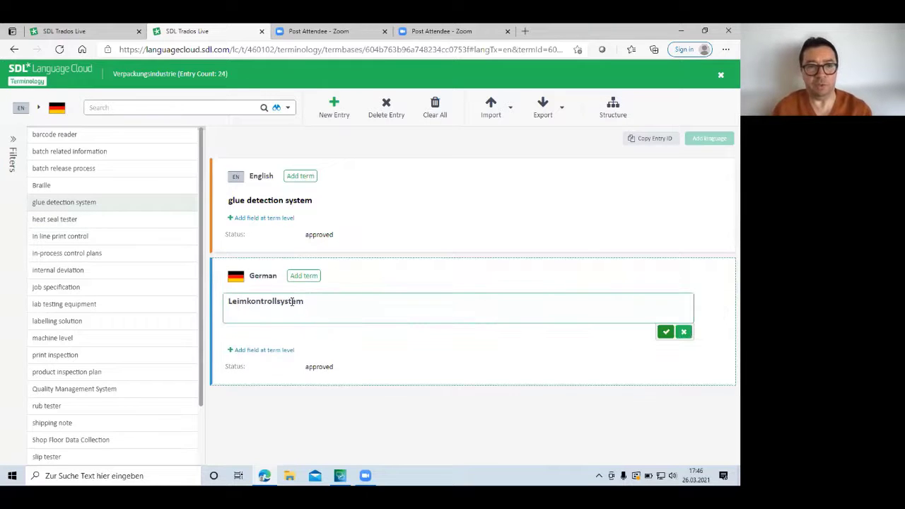
key(BackSpace)
key(BackSpace)
key(BackSpace)
key(BackSpace)
key(BackSpace)
key(BackSpace)
key(BackSpace)
key(BackSpace)
text(steue)
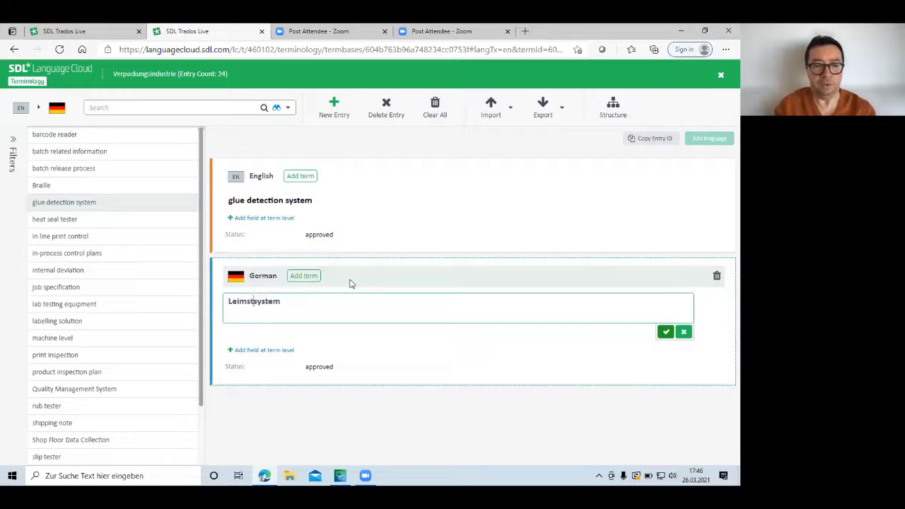
text(rs)
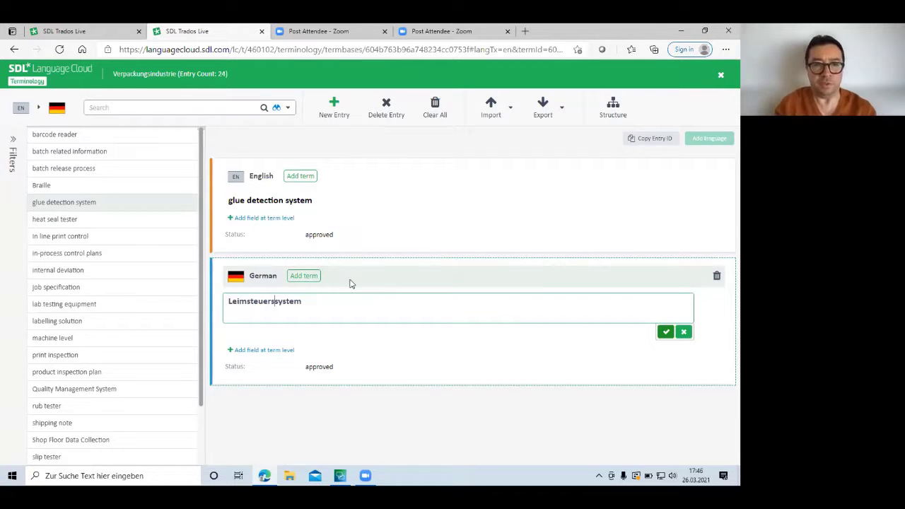
key(BackSpace)
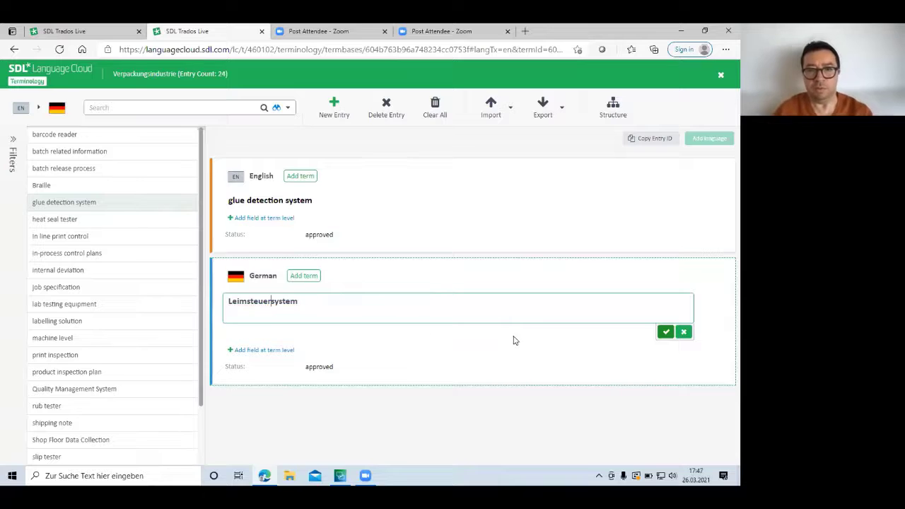
click(665, 331)
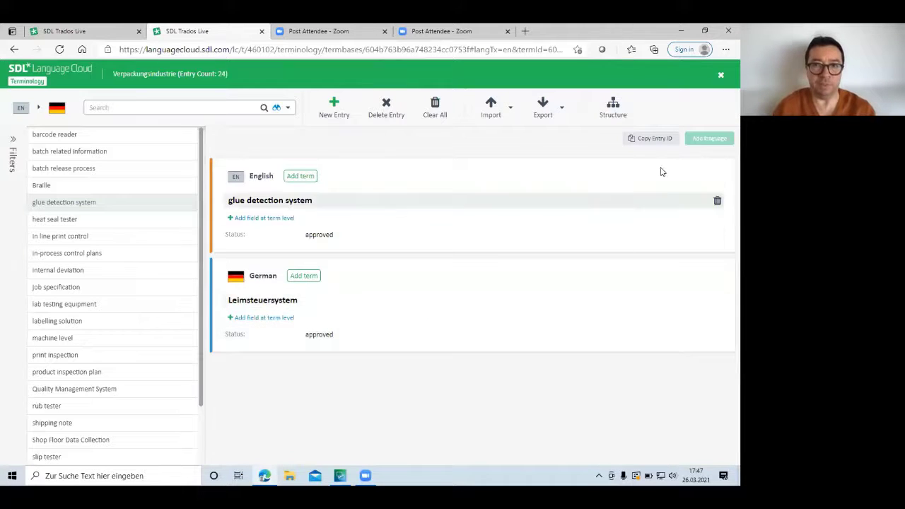
Close the termbase editor and open Sample TM En-De in TM Maintenance.
click(720, 75)
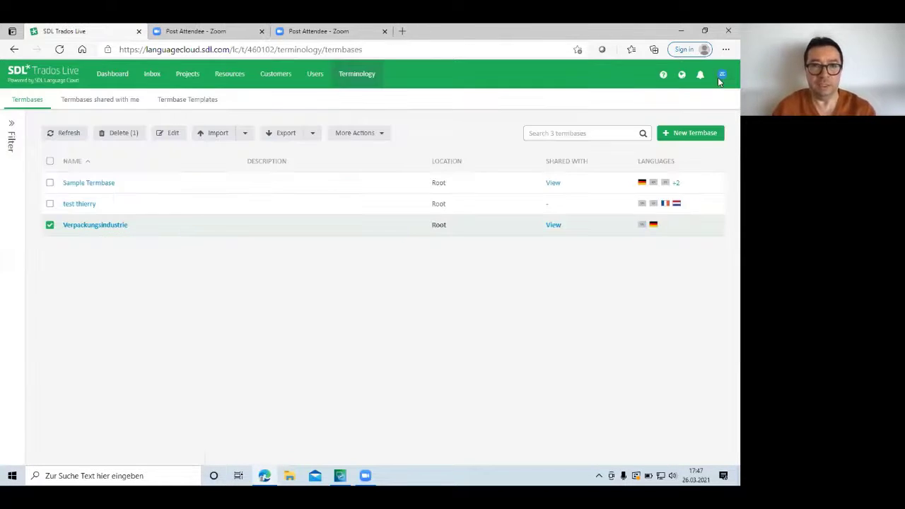
click(50, 226)
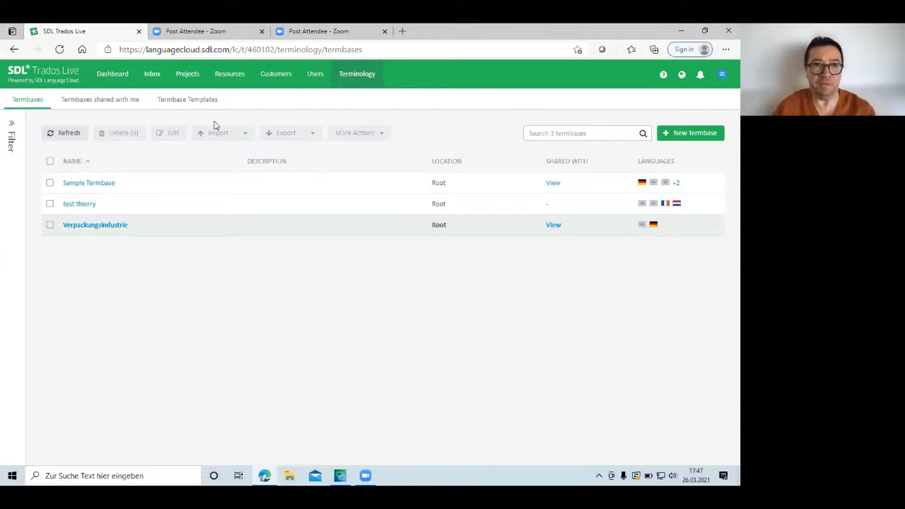
click(235, 82)
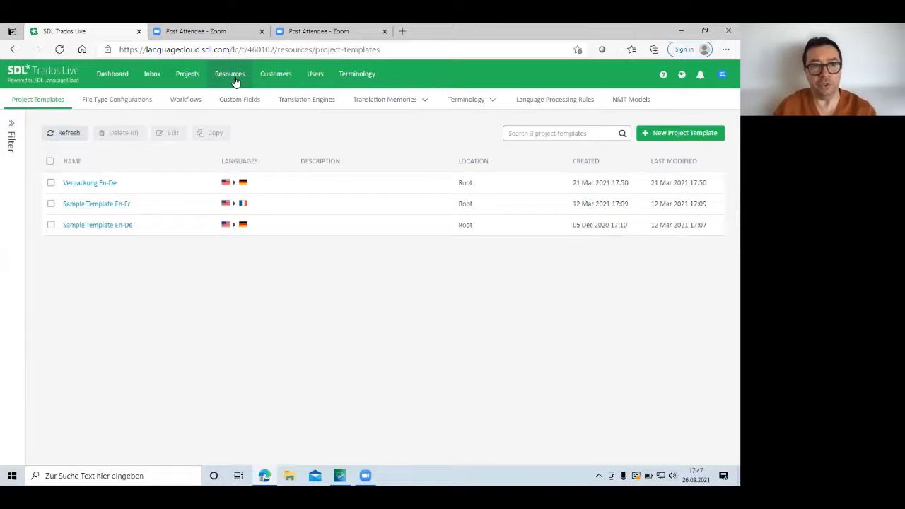
click(385, 99)
click(386, 120)
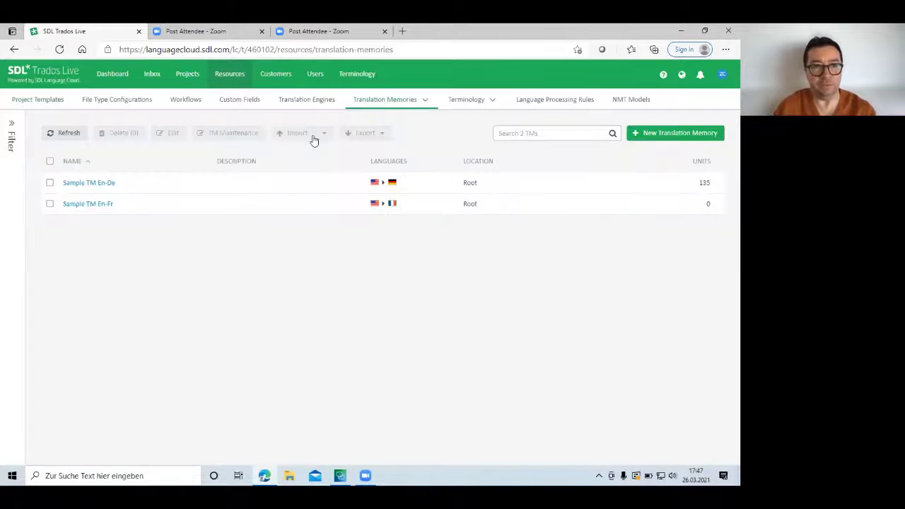
click(50, 182)
click(224, 134)
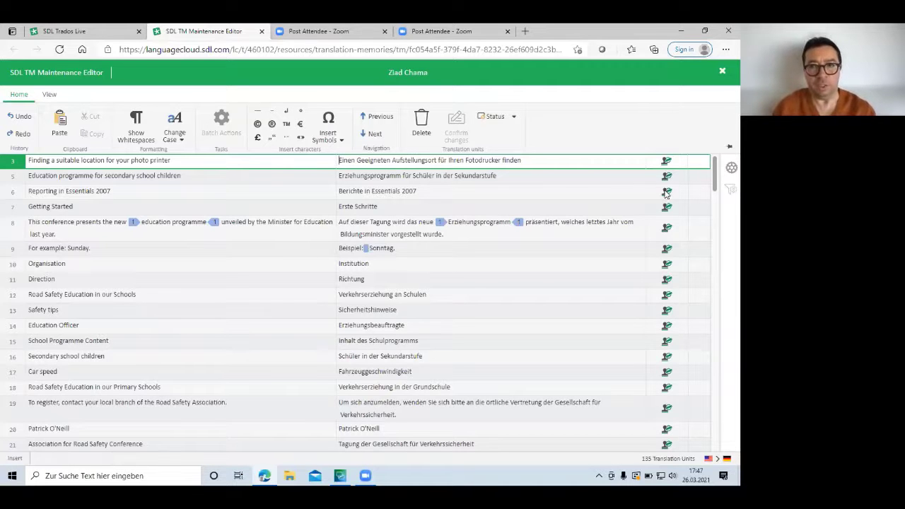
Turn filters on and apply a Source Text filter for 'safety'.
click(729, 188)
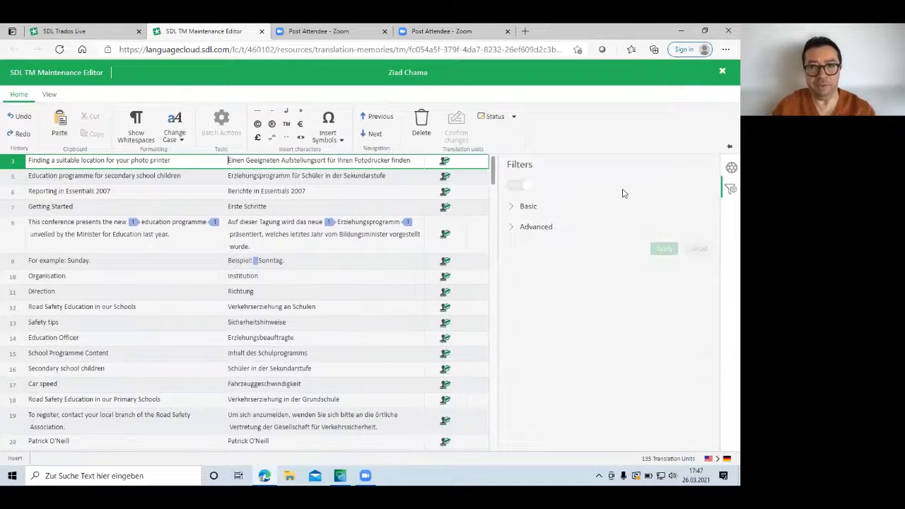
click(515, 185)
click(513, 206)
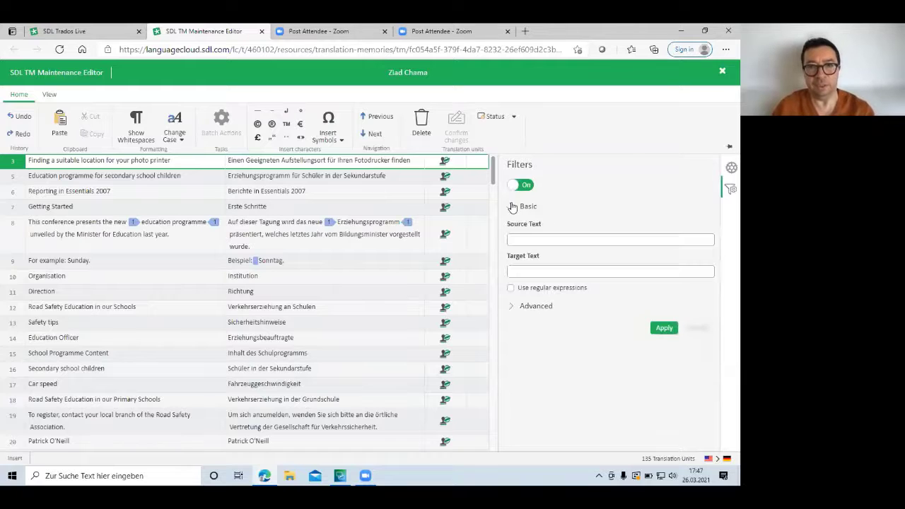
click(526, 239)
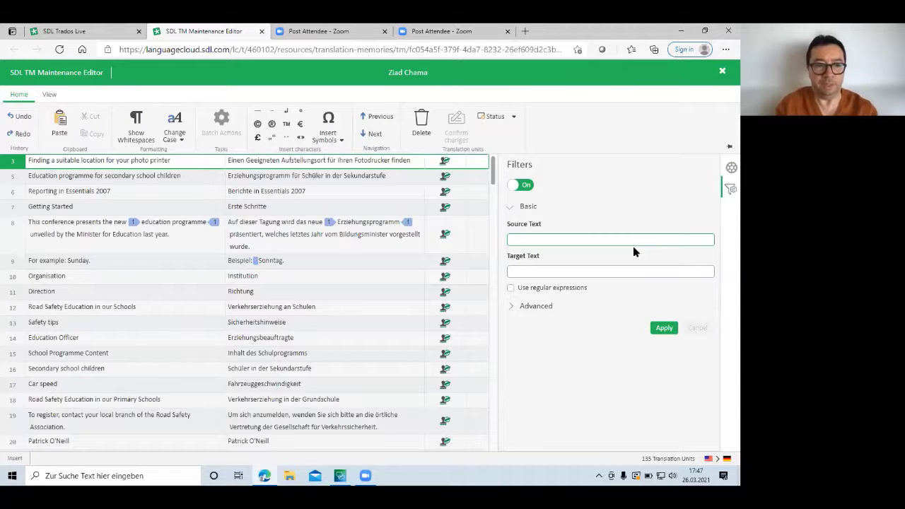
text(safety)
click(676, 328)
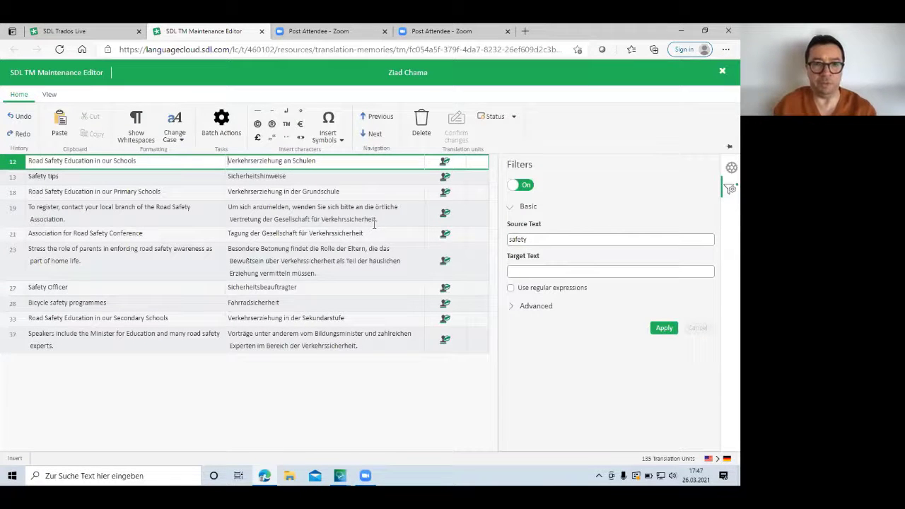
Close the TM Maintenance Editor and acknowledge Studio's disabled-provider warning.
click(722, 72)
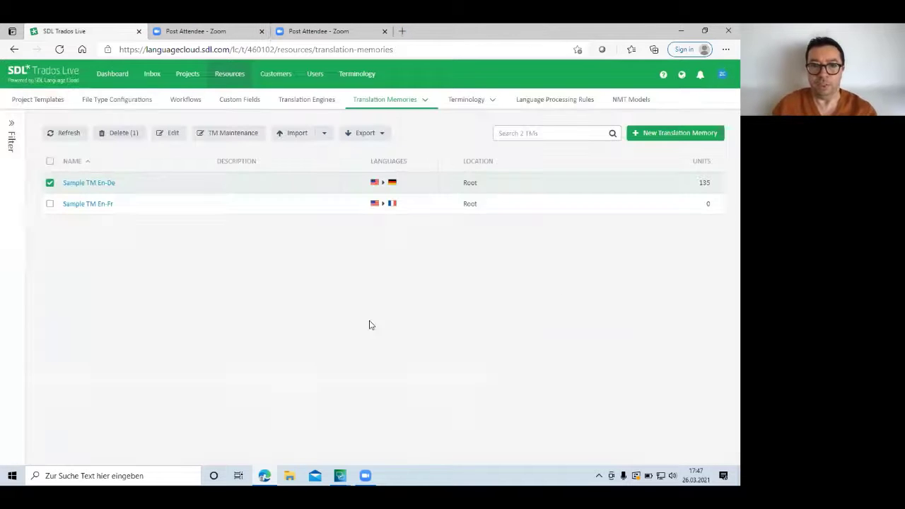
mouse_move(340, 474)
click(396, 425)
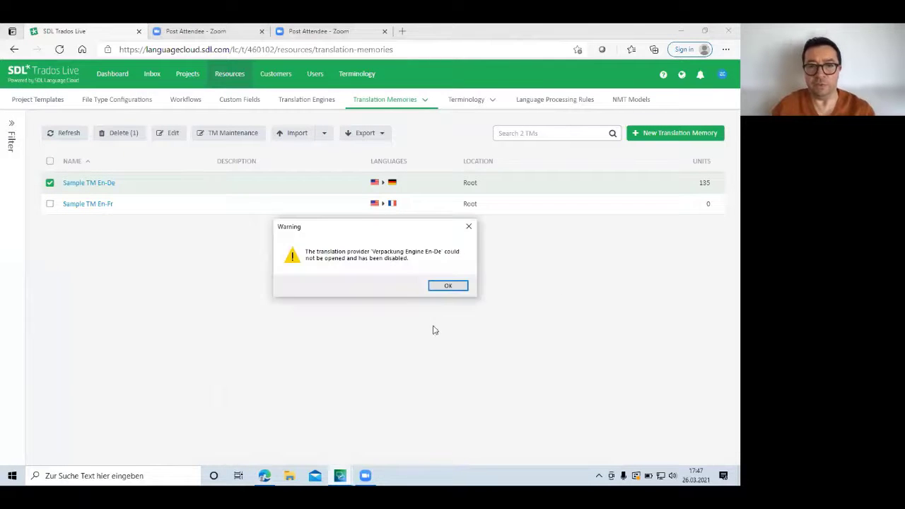
click(449, 286)
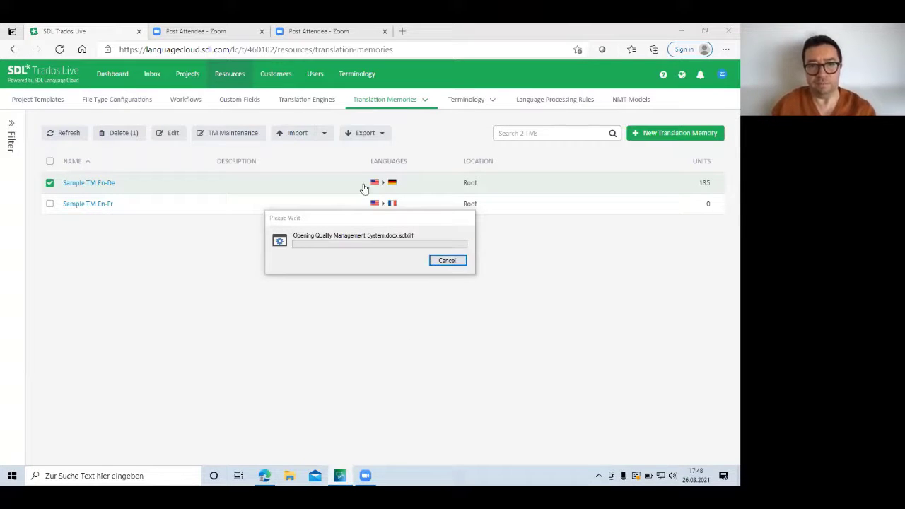
Move Studio's loading message aside and return to the Translation Memories list in the browser.
click(439, 226)
drag(439, 226, 485, 288)
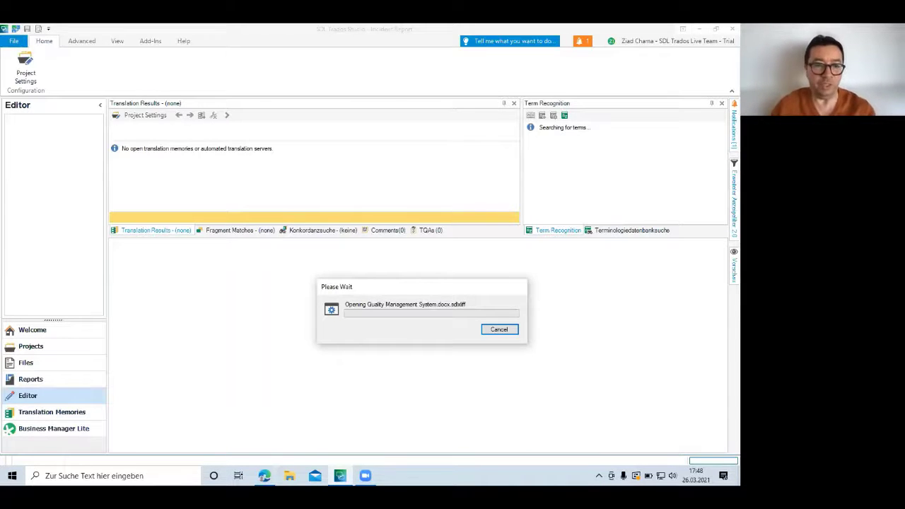
key(alt+Tab)
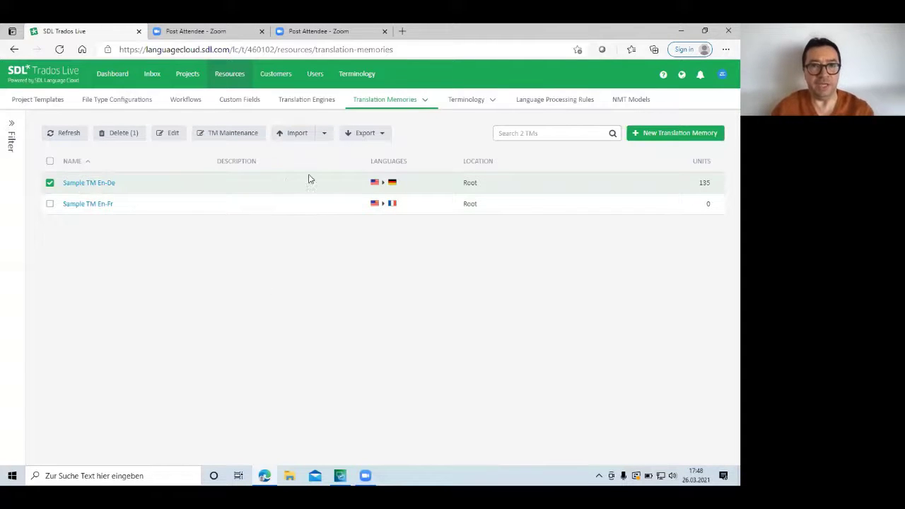
Open sharing for the Verpackungsindustrie termbase with read-only permission.
click(475, 99)
click(473, 119)
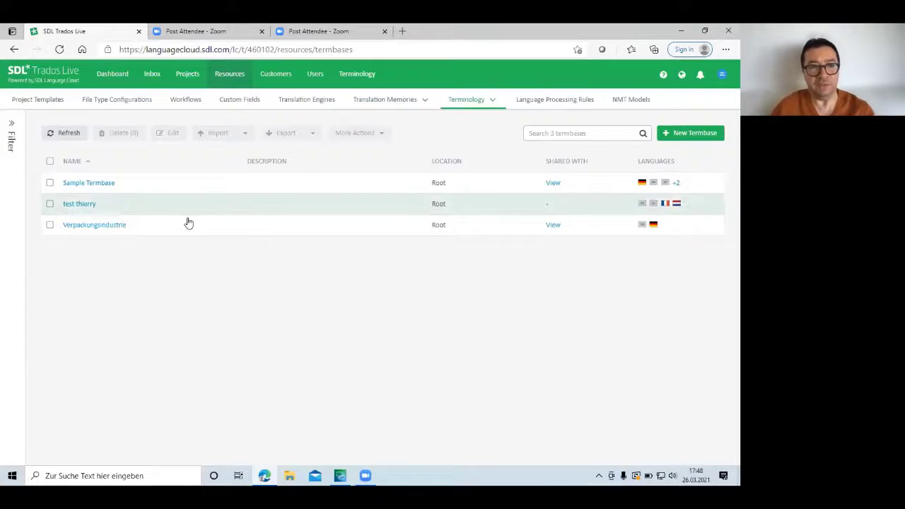
click(50, 224)
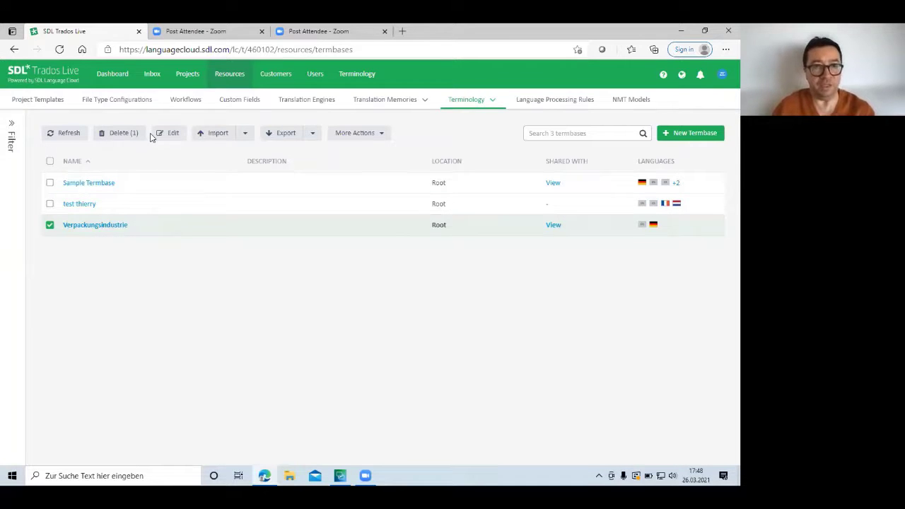
click(379, 137)
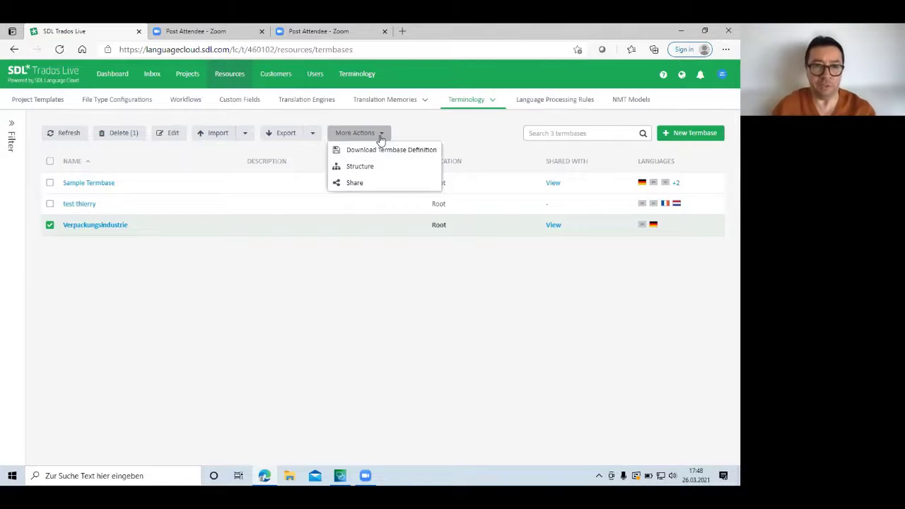
click(372, 185)
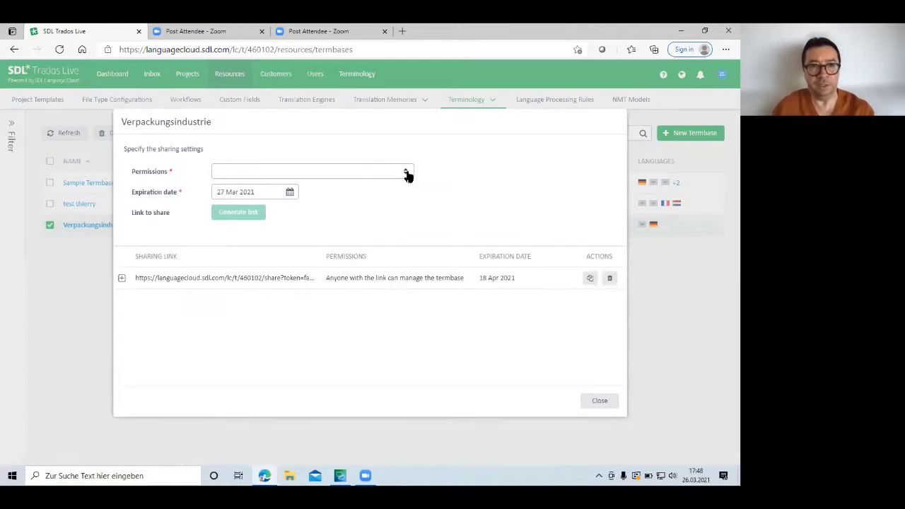
click(406, 174)
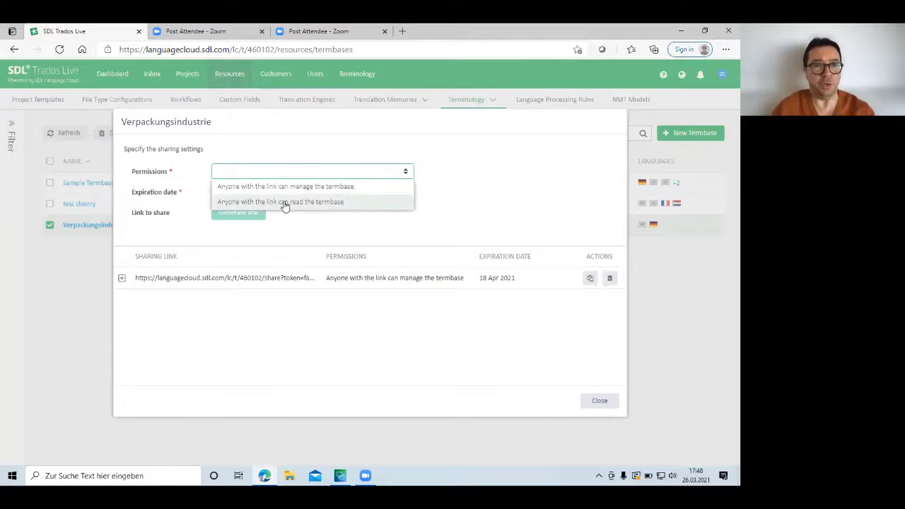
click(316, 205)
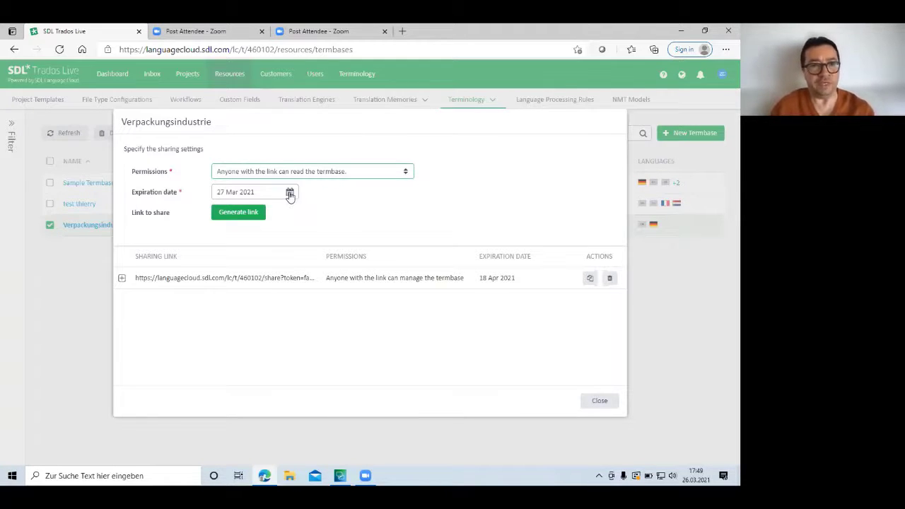
Set the link to expire on 06 Apr 2021, generate it and copy it.
click(290, 193)
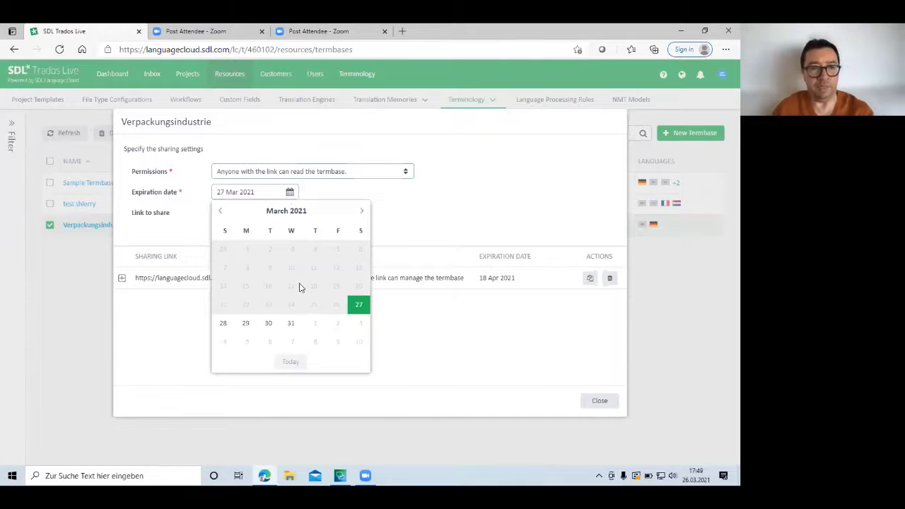
click(270, 342)
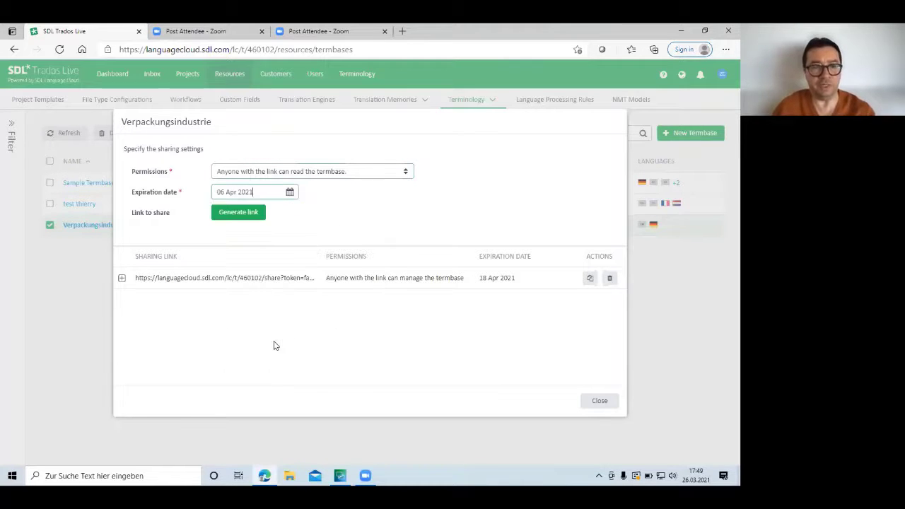
click(254, 217)
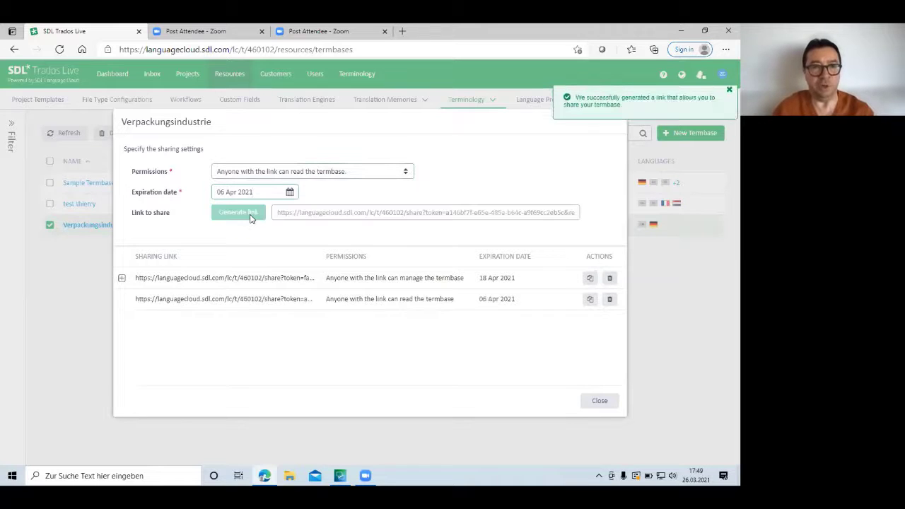
click(587, 301)
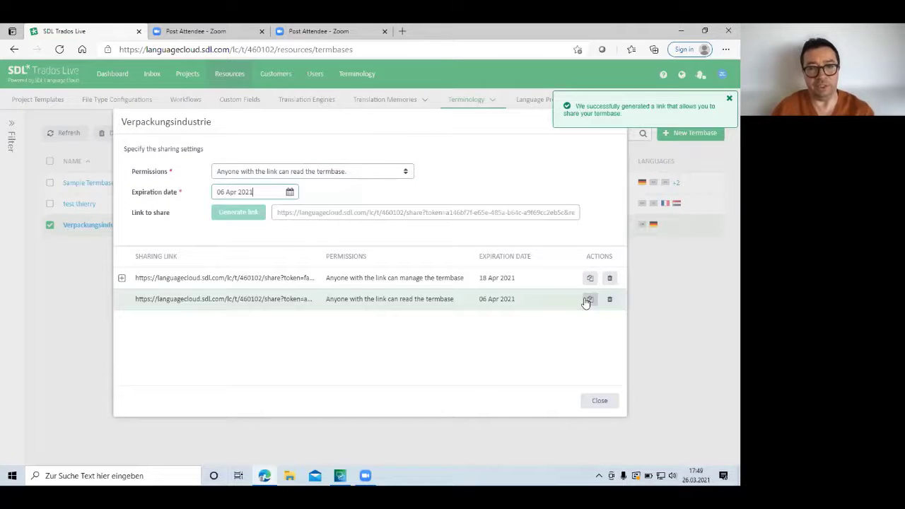
click(600, 400)
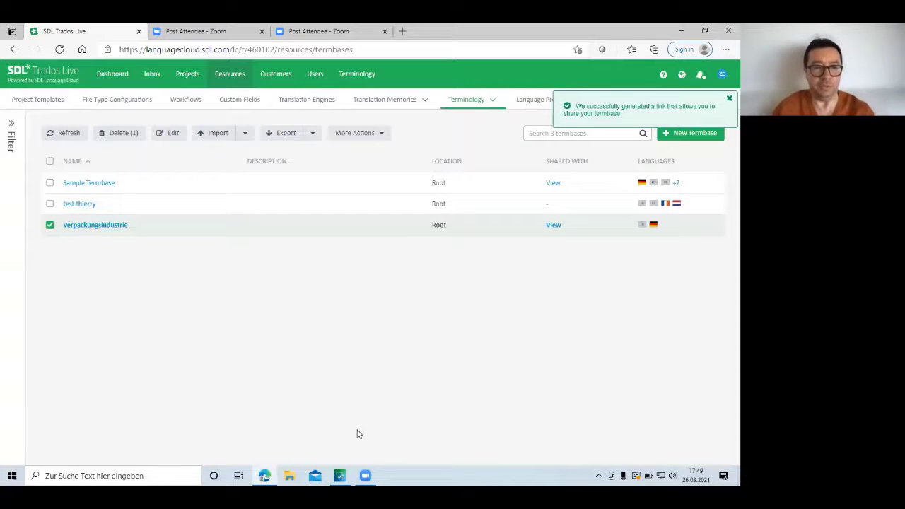
Cancel Studio's opening of Quality Management System and dismiss the translation provider warning.
click(340, 475)
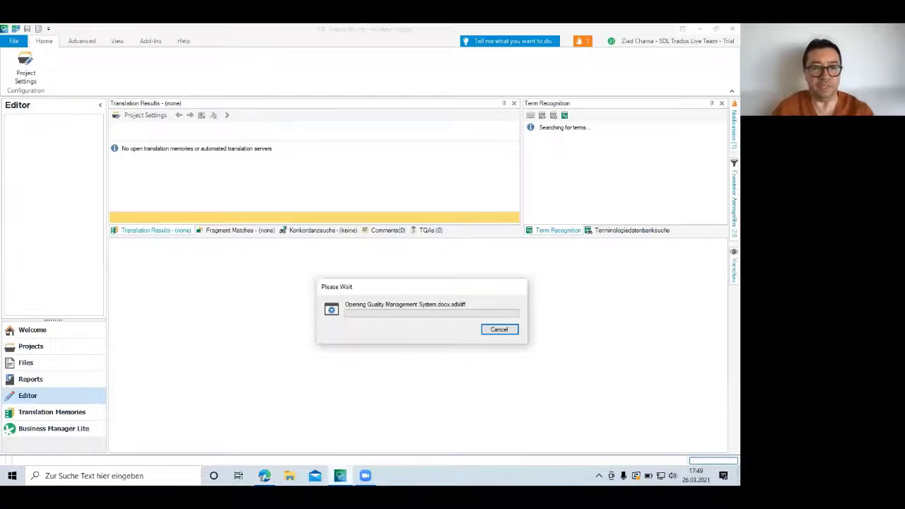
click(500, 330)
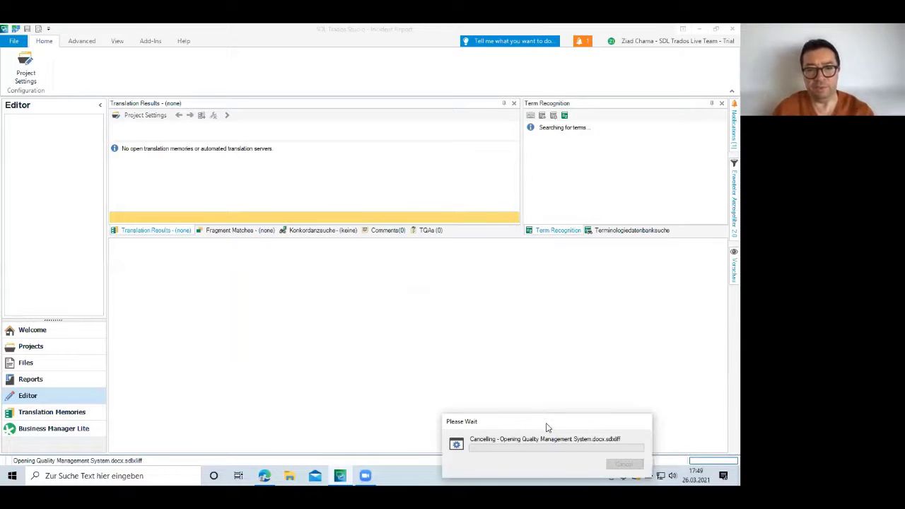
drag(547, 428, 596, 426)
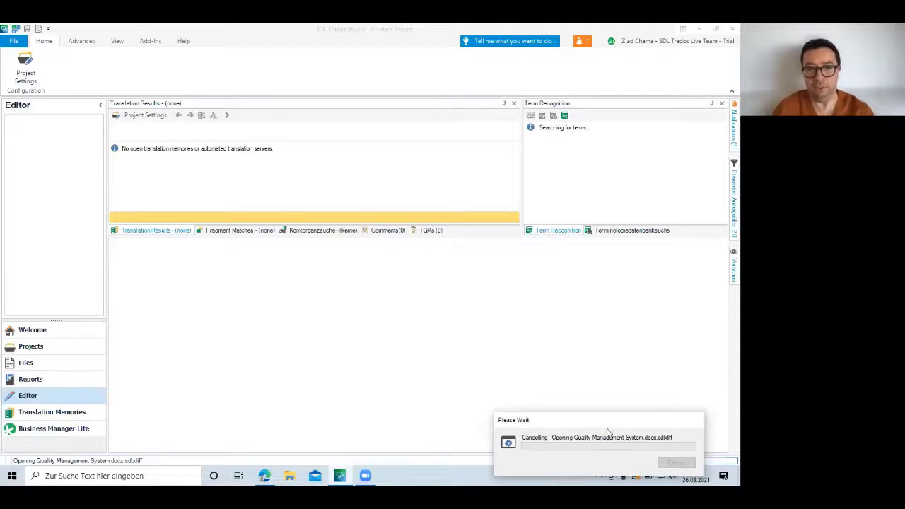
click(698, 30)
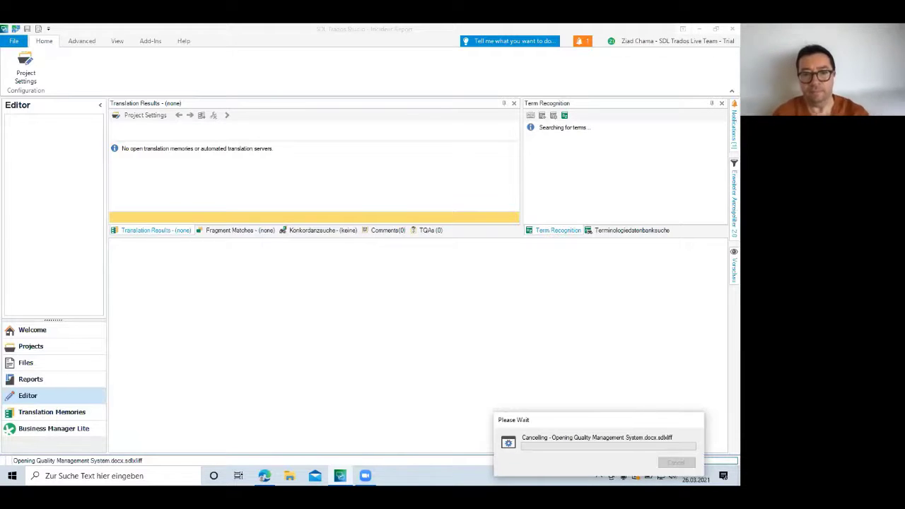
right_click(449, 478)
click(482, 428)
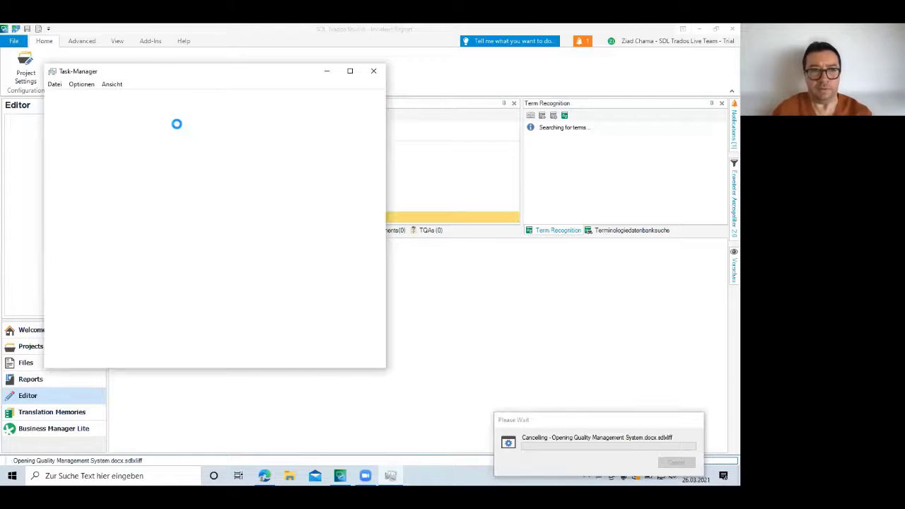
click(452, 285)
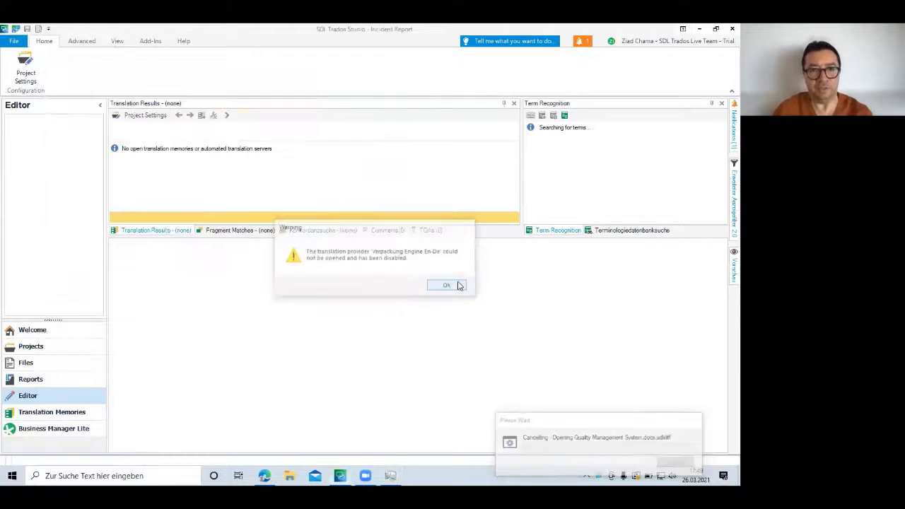
click(456, 286)
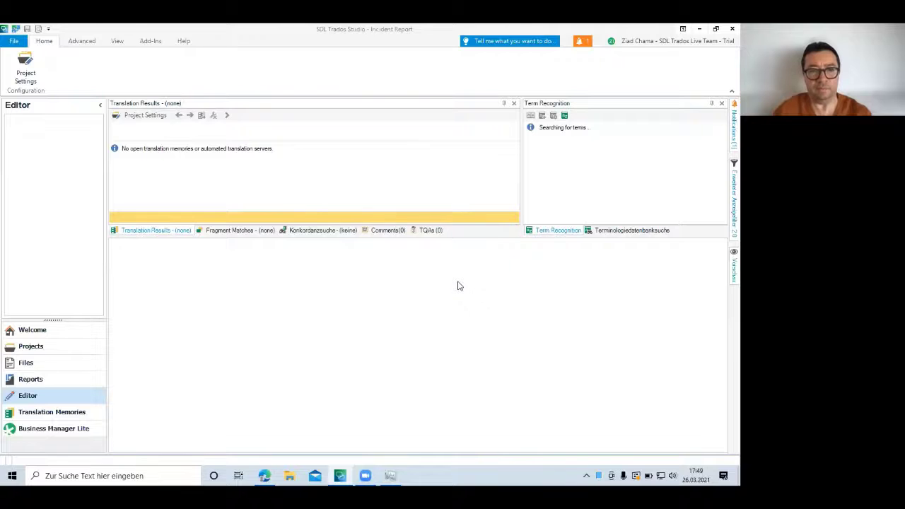
Show the Subtitling Spiderman project's details in the Projects list, then bring up File Explorer.
click(31, 346)
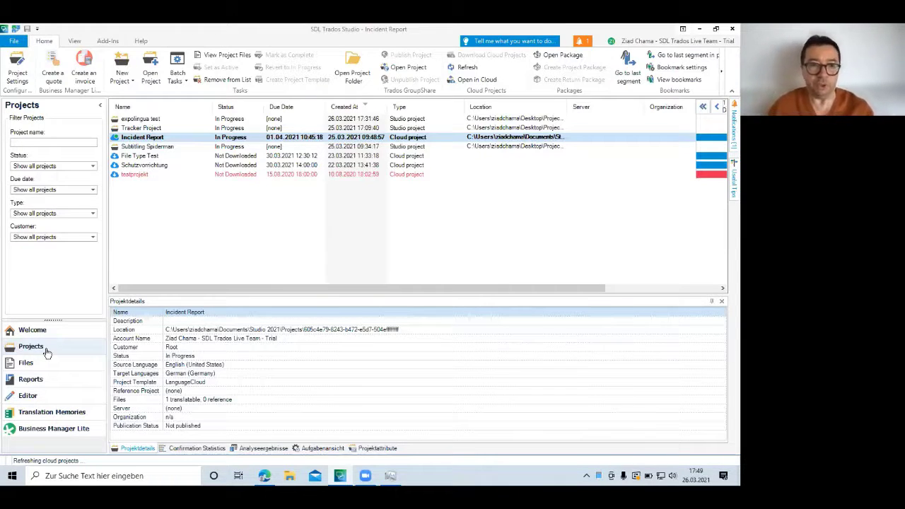
click(157, 146)
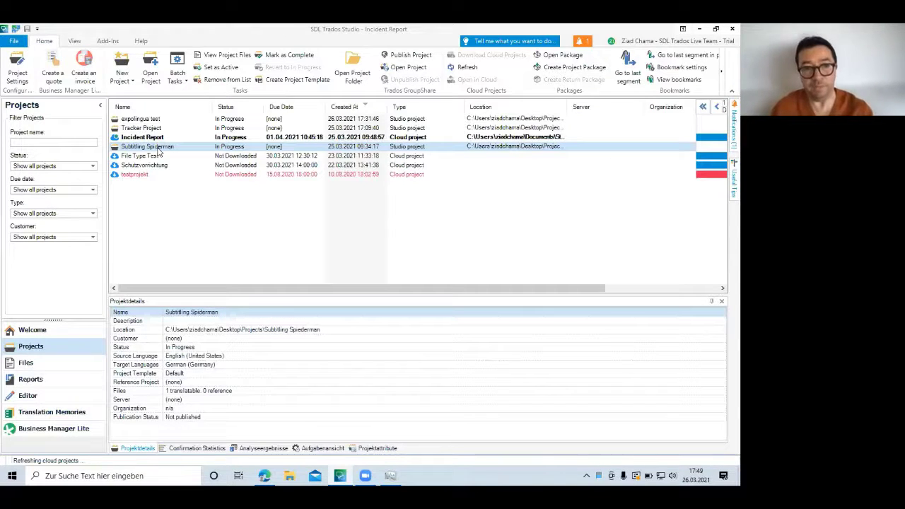
click(289, 475)
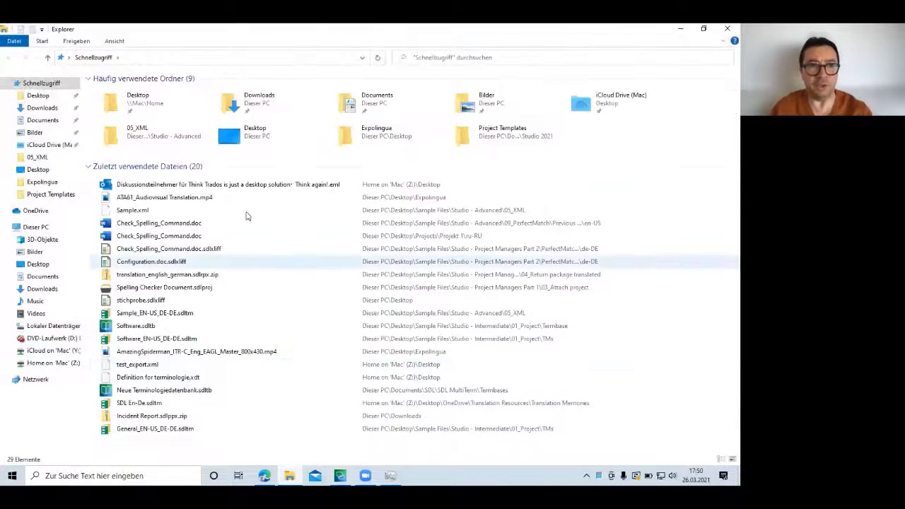
Open AmazingSpiderman_ITR-C_Eng_EAGL_Master_800x430.srt from Desktop > Expolingua with Edit with Notepad++.
click(35, 264)
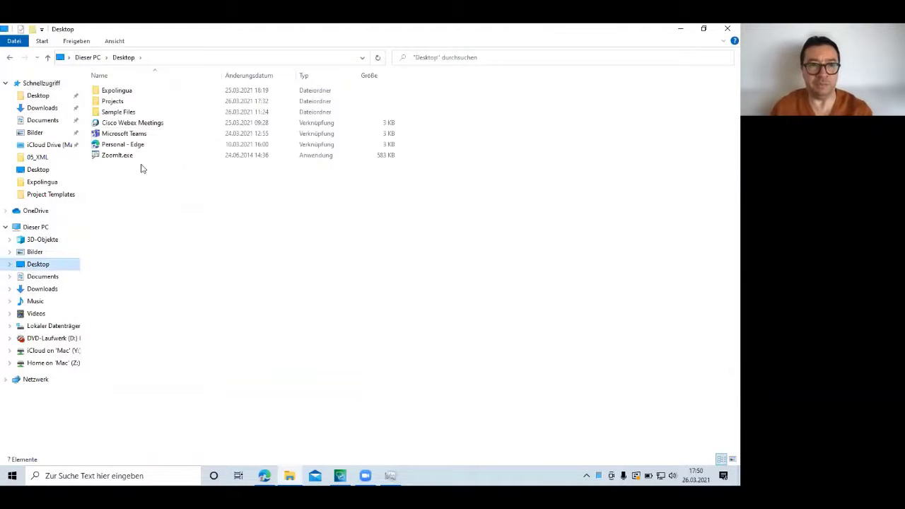
double_click(134, 94)
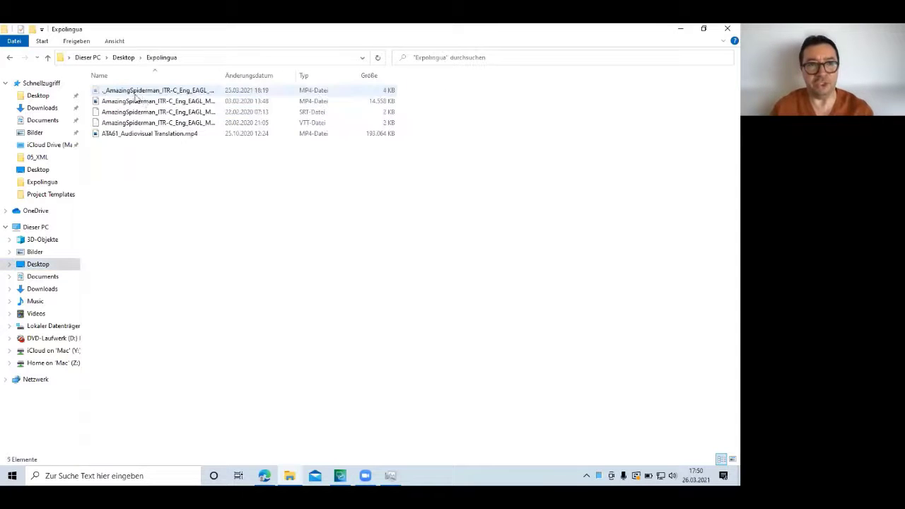
click(179, 114)
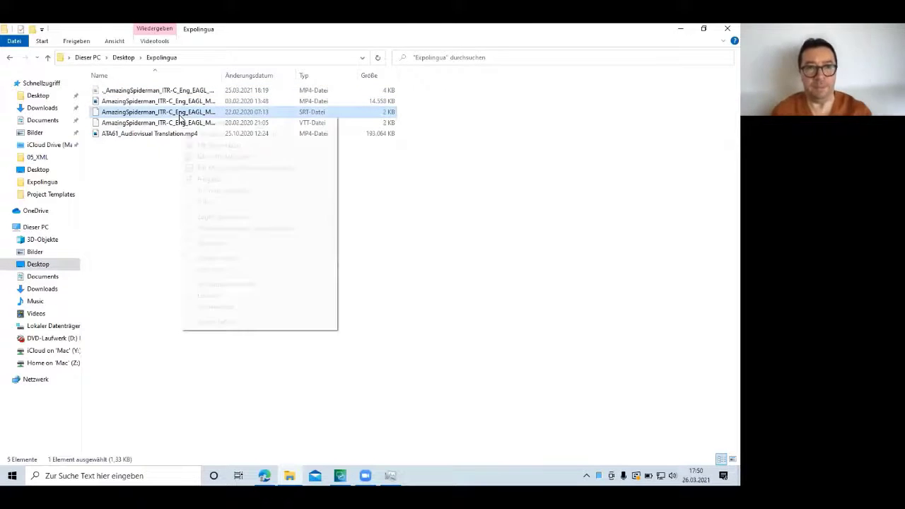
right_click(180, 121)
click(209, 157)
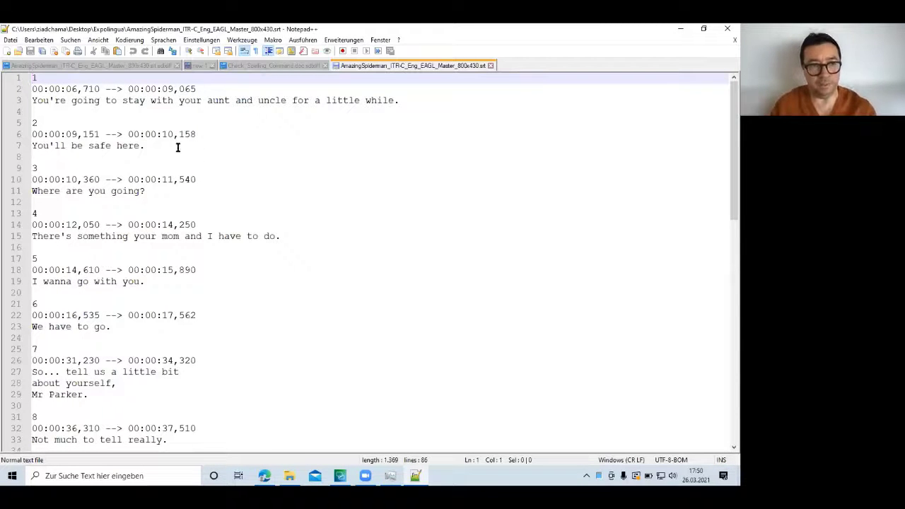
drag(157, 146, 13, 150)
drag(150, 191, 20, 200)
drag(299, 238, 16, 246)
click(288, 237)
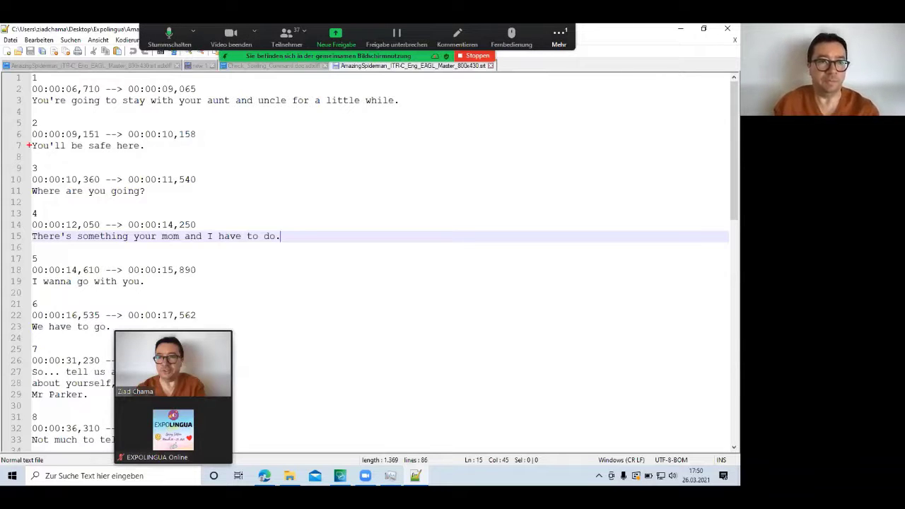
mouse_move(29, 141)
mouse_down()
mouse_move(248, 147)
mouse_move(100, 118)
mouse_move(7, 135)
mouse_up()
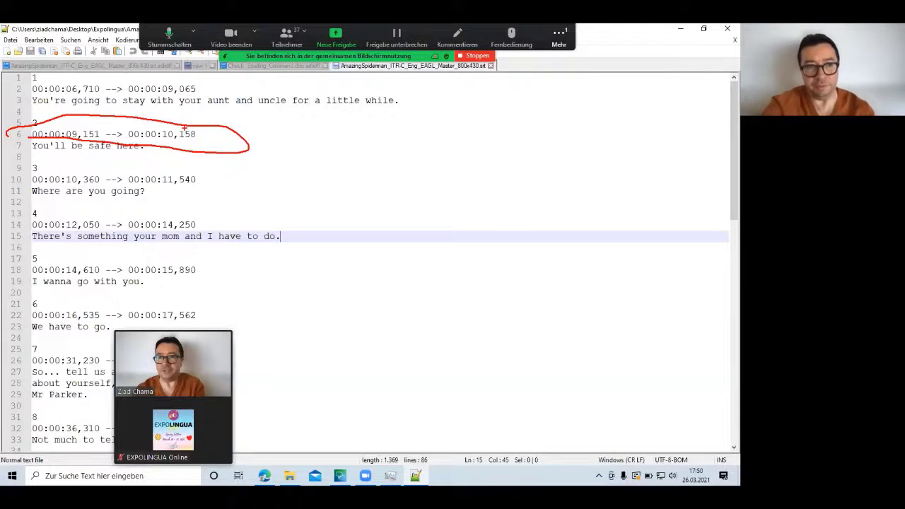
key(alt+s)
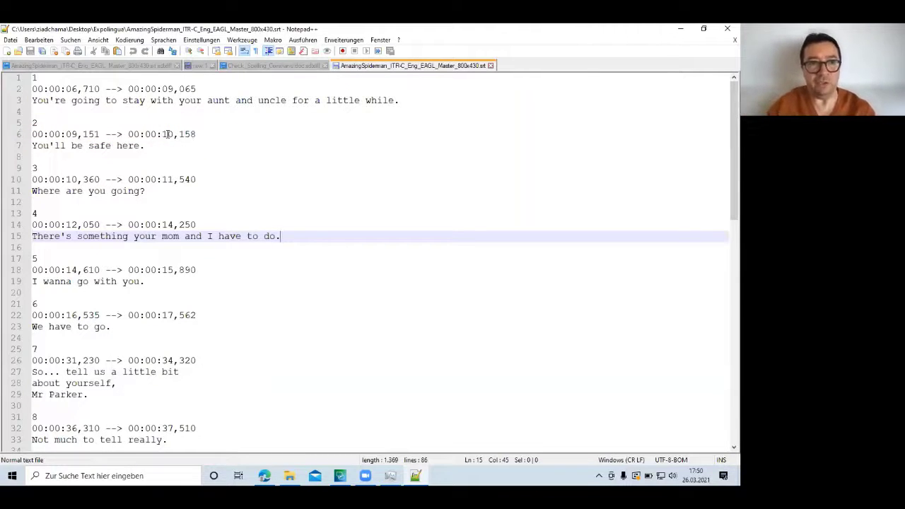
click(78, 135)
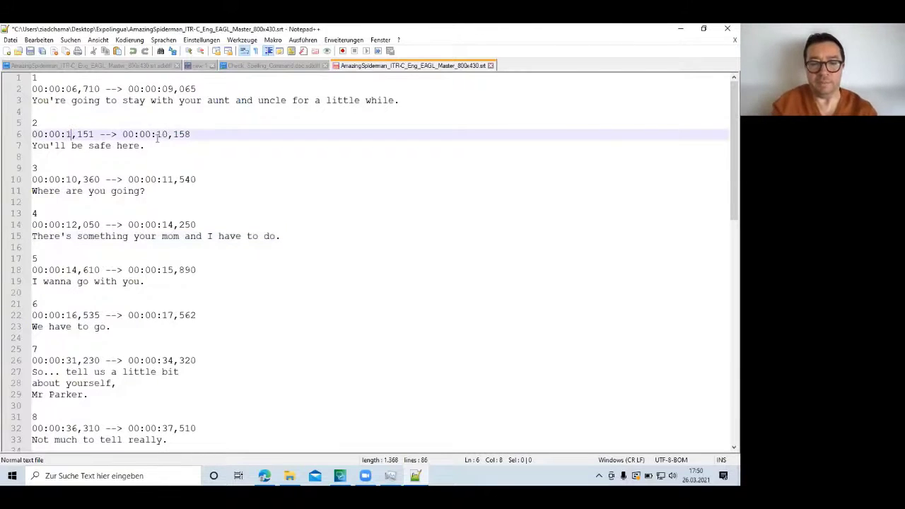
key(BackSpace)
key(BackSpace)
text(10)
click(173, 134)
key(BackSpace)
text(1)
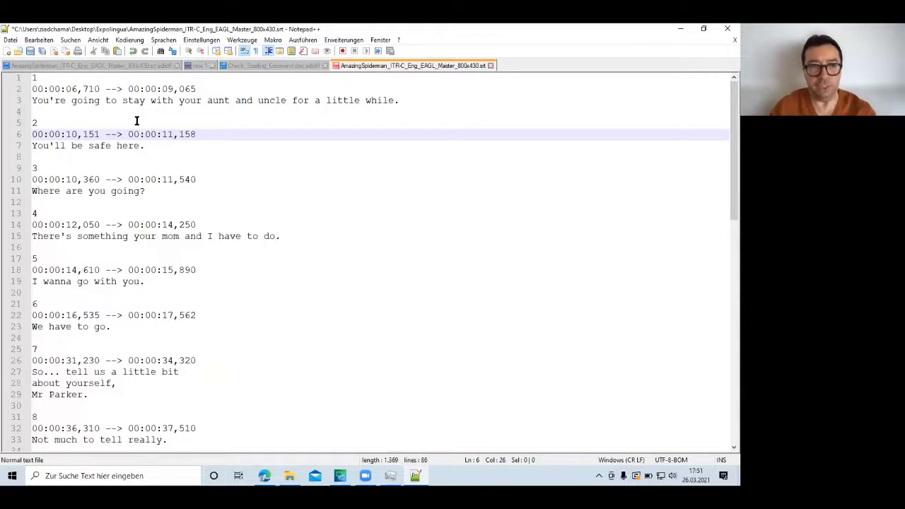
click(78, 134)
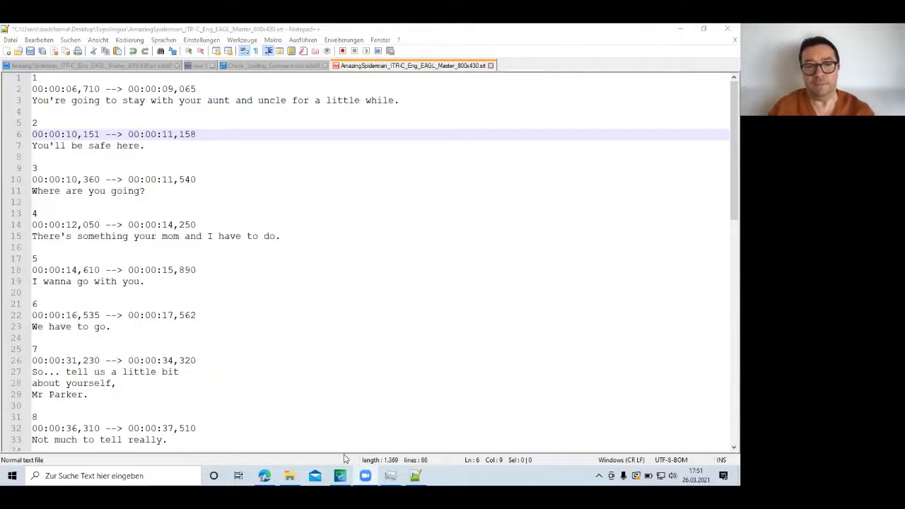
key(ctrl+shift+Escape)
click(374, 72)
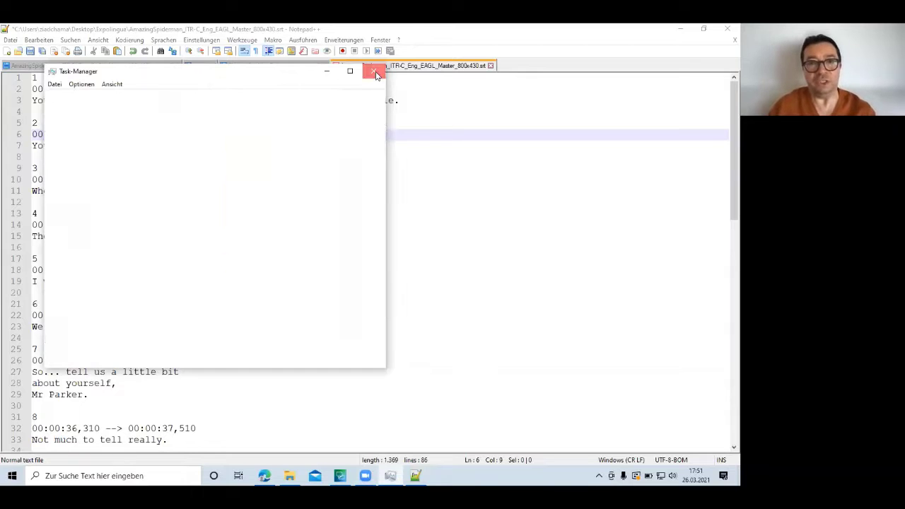
Back in Trados Studio, dismiss the translation provider warning and open the Subtitling Spiderman project.
key(alt+Tab)
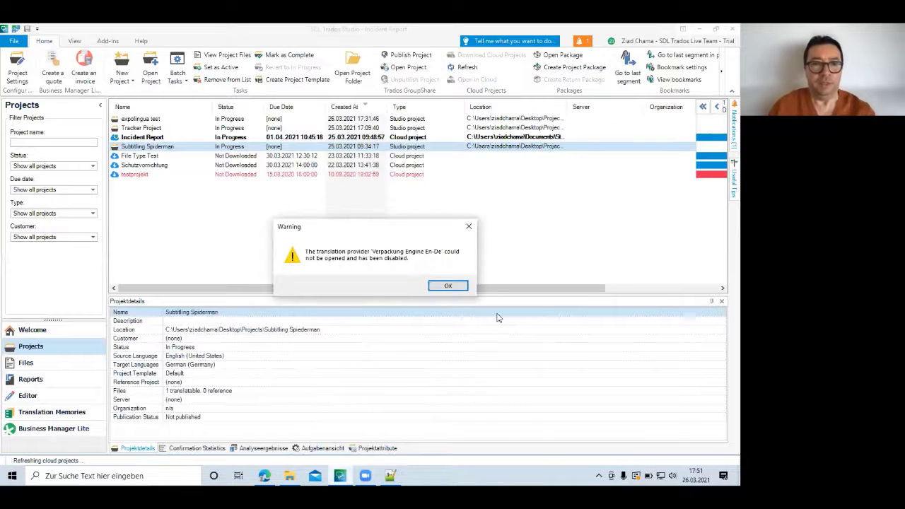
click(456, 286)
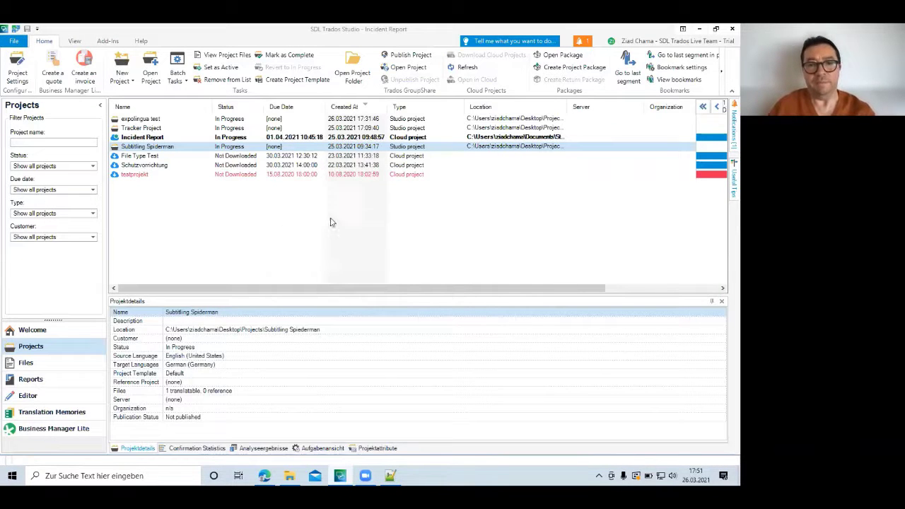
click(152, 129)
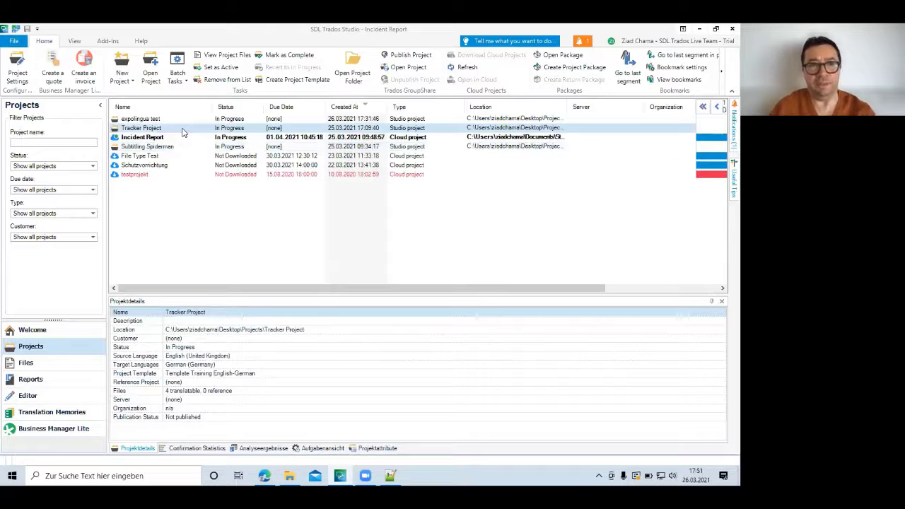
double_click(161, 147)
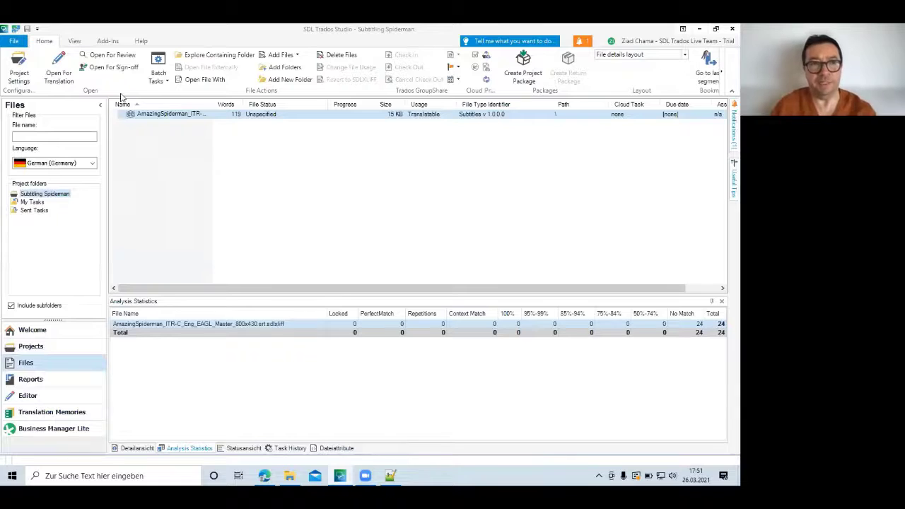
Open the AmazingSpiderman subtitle file for translation, then switch over to the browser.
click(67, 71)
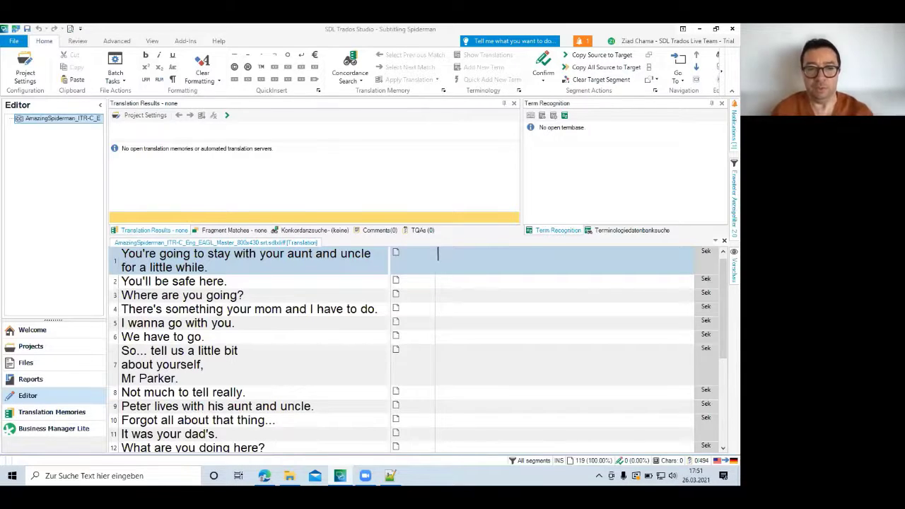
key(alt+Tab)
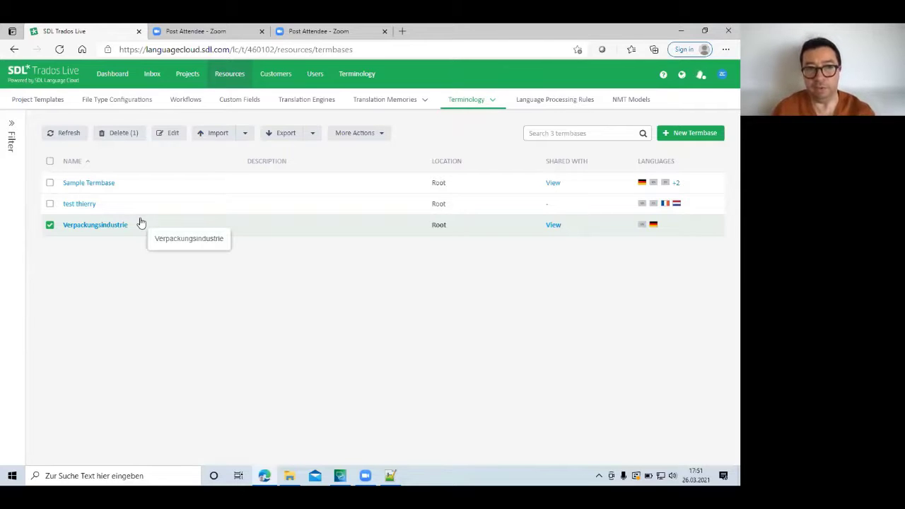
Minimise the Edge window showing the Trados Live termbases to get back to the Trados Studio editor.
click(679, 34)
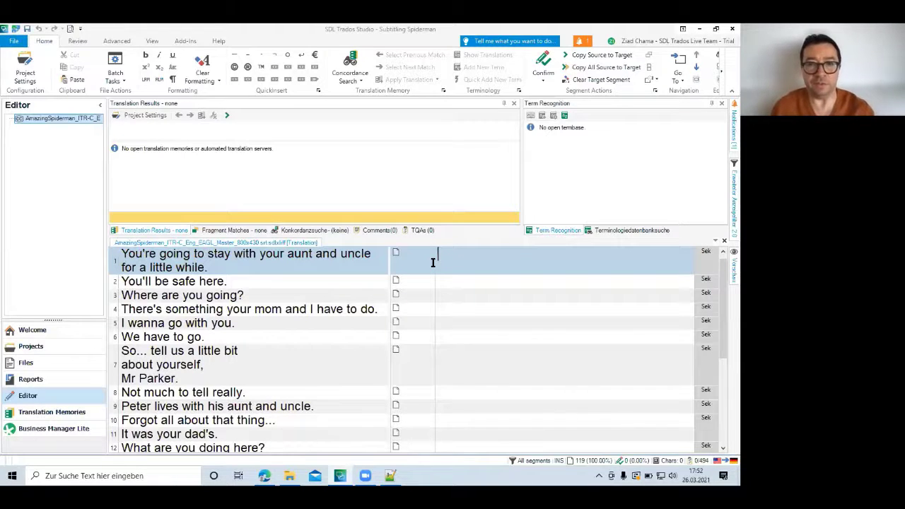
Collapse the navigation pane, show Subtitling Preview and Subtitling Data, and jump through segments 3, 4 and 6.
click(99, 105)
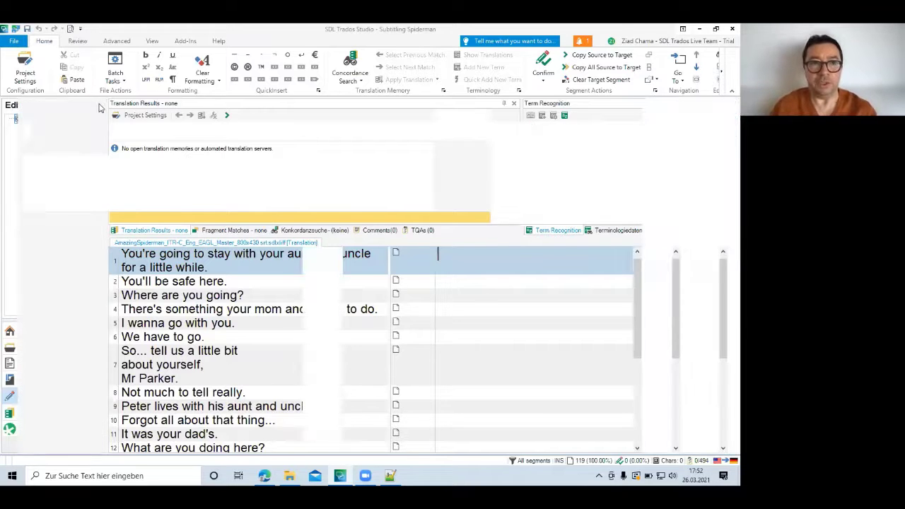
click(153, 41)
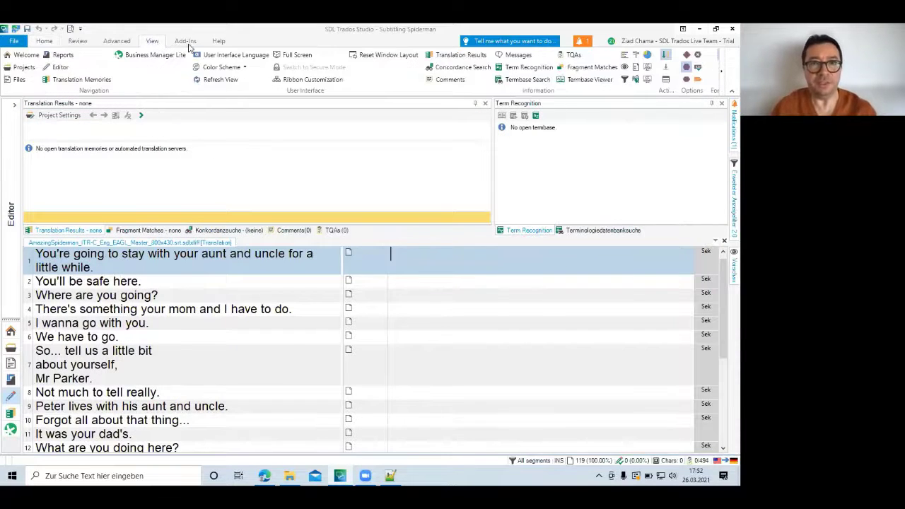
click(648, 69)
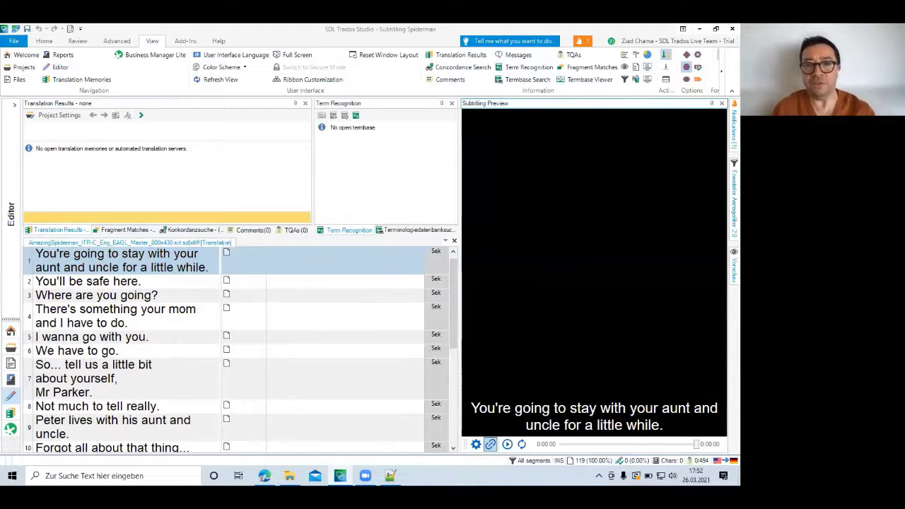
click(647, 79)
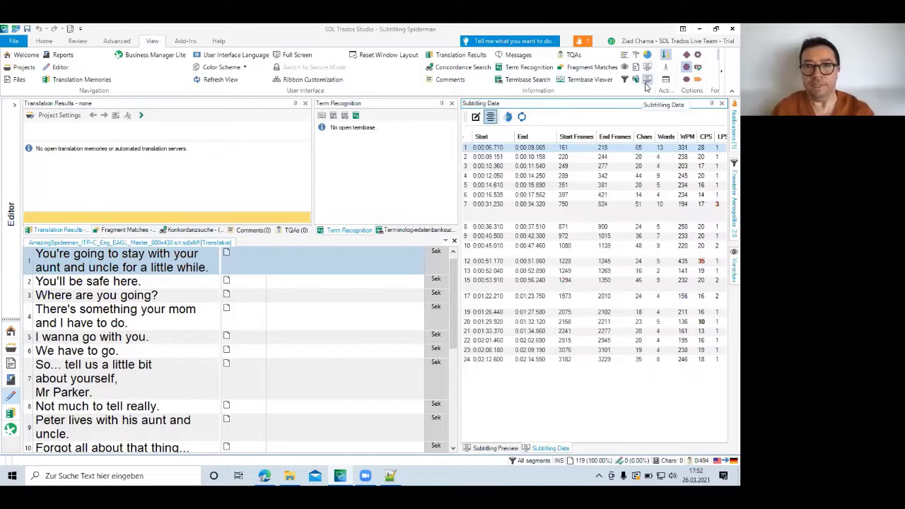
click(628, 167)
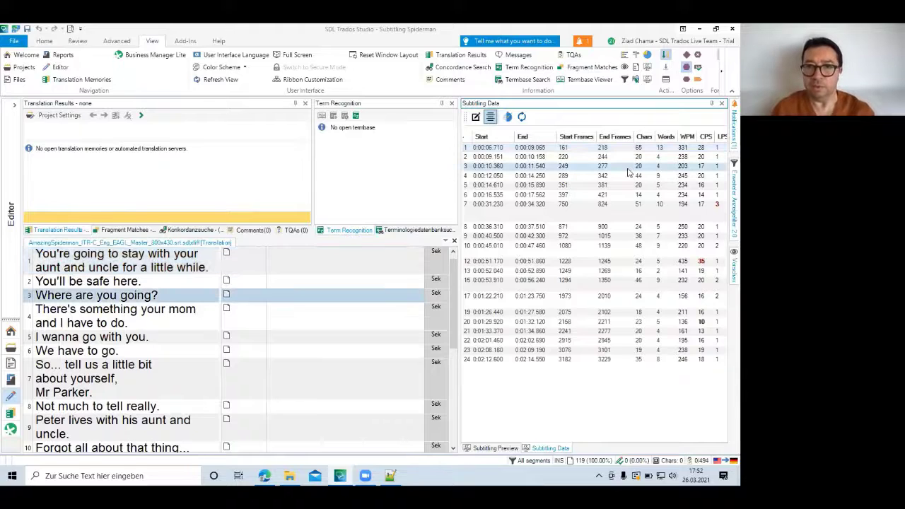
click(612, 176)
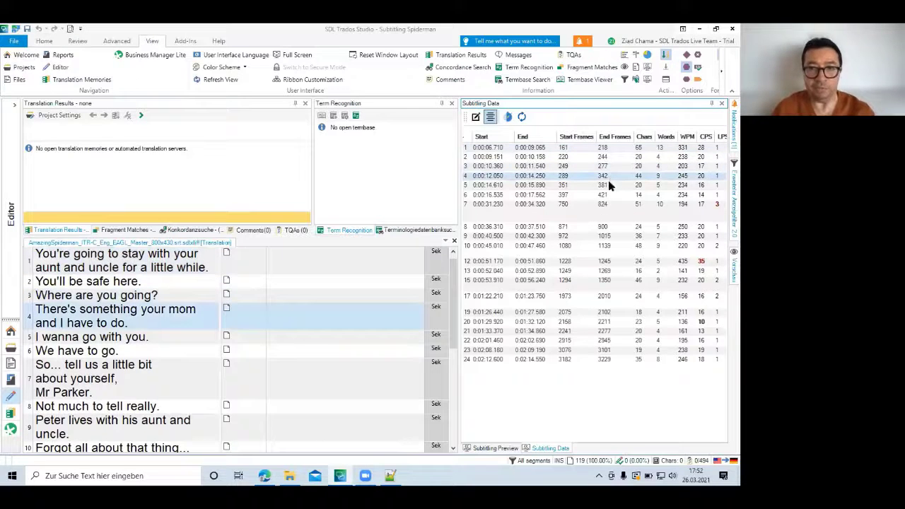
click(606, 196)
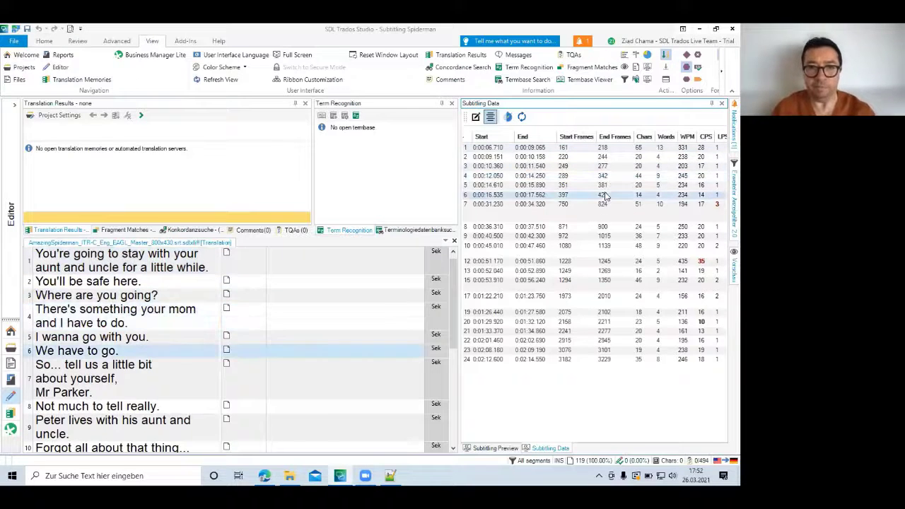
In the Subtitling Preview settings, set the media path to a video from the Expolingua folder.
click(493, 449)
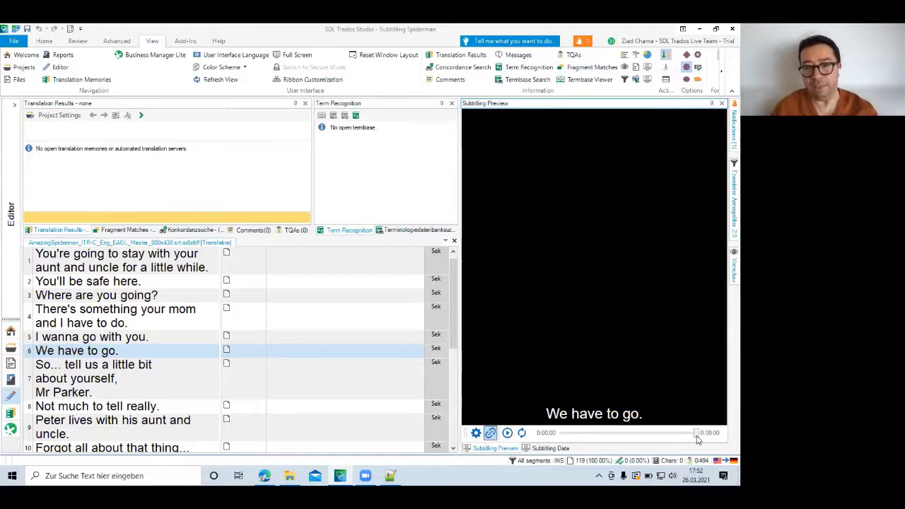
drag(697, 433, 607, 436)
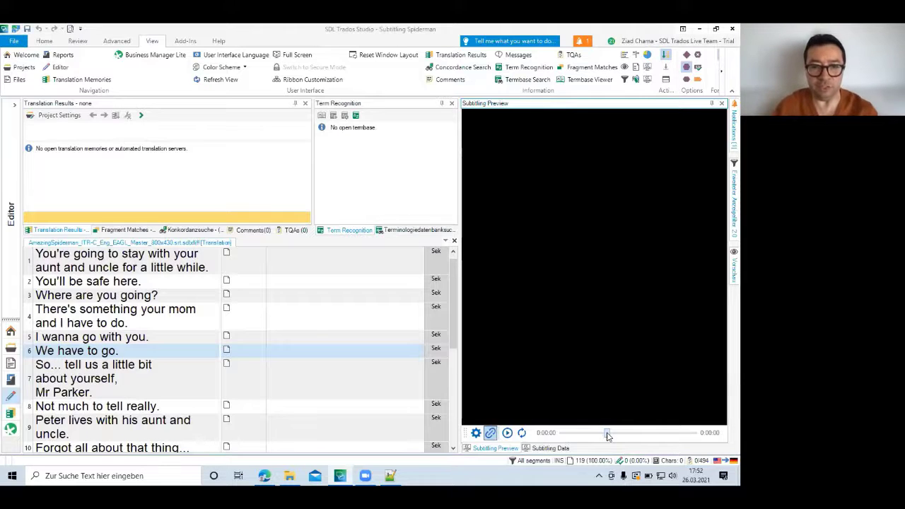
click(476, 433)
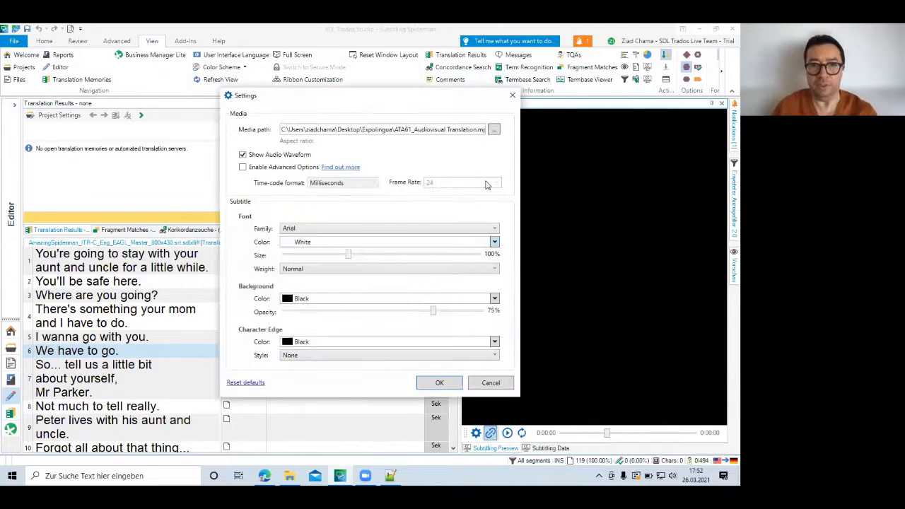
click(493, 131)
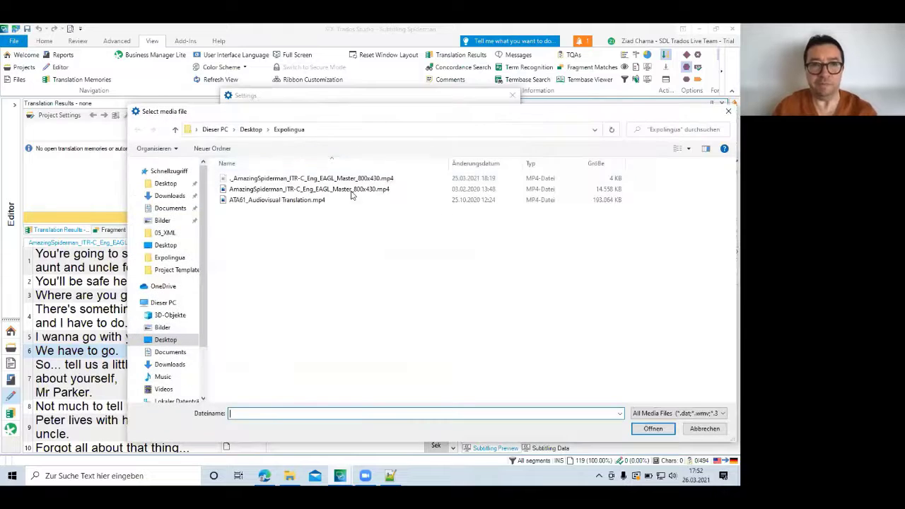
click(330, 201)
double_click(330, 202)
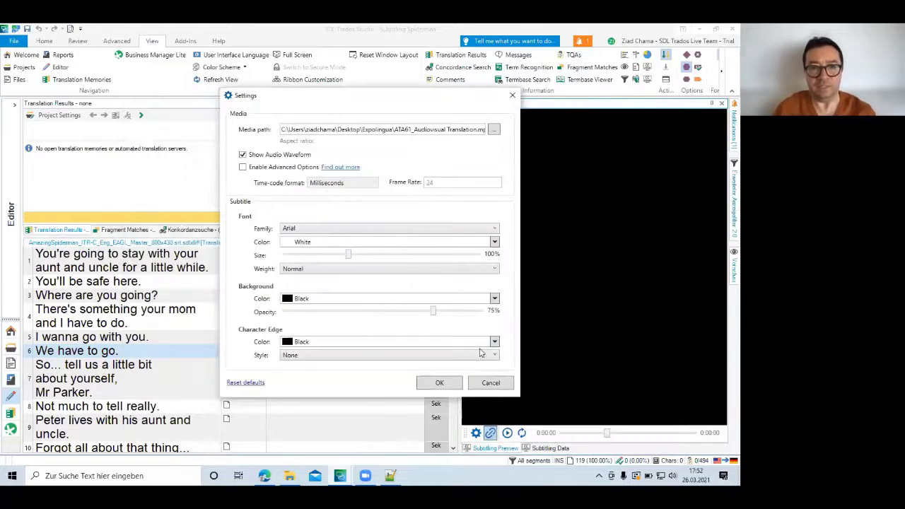
click(438, 383)
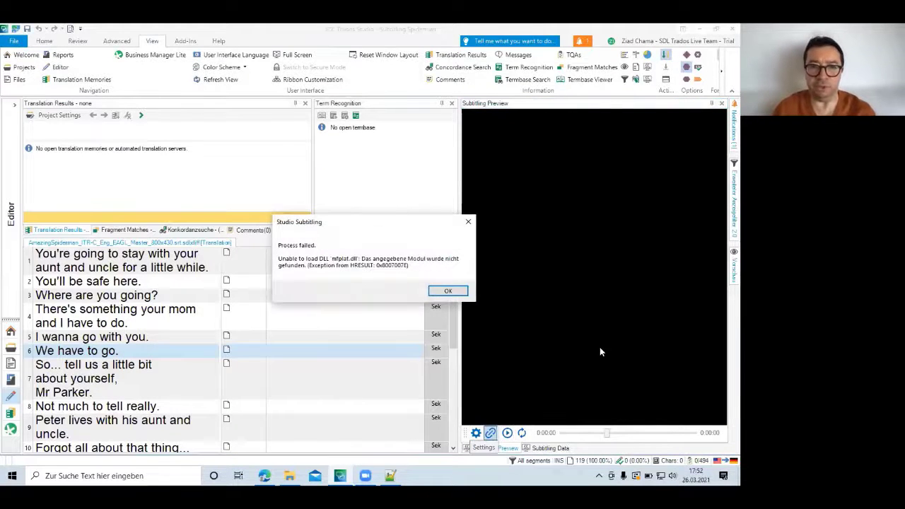
Dismiss the Process failed video error and return to the first segment.
click(439, 292)
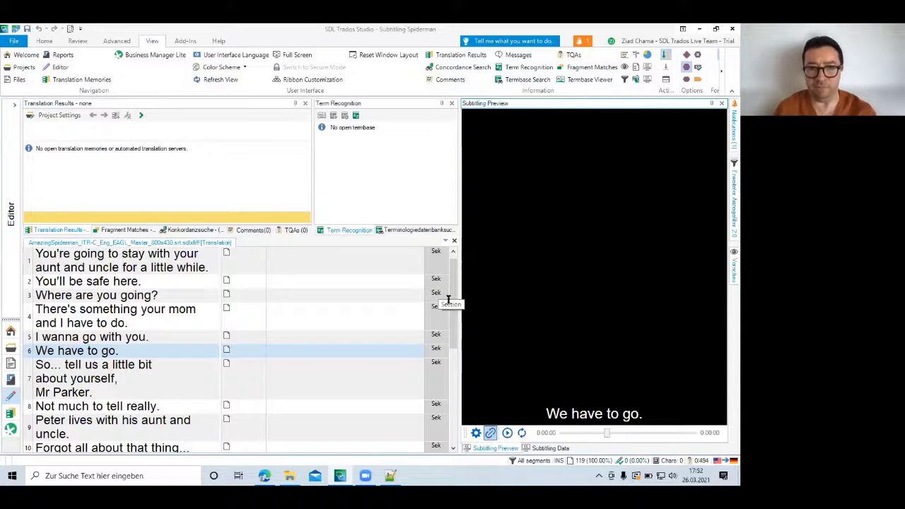
scroll(453, 284, up, 1)
key(ctrl+Home)
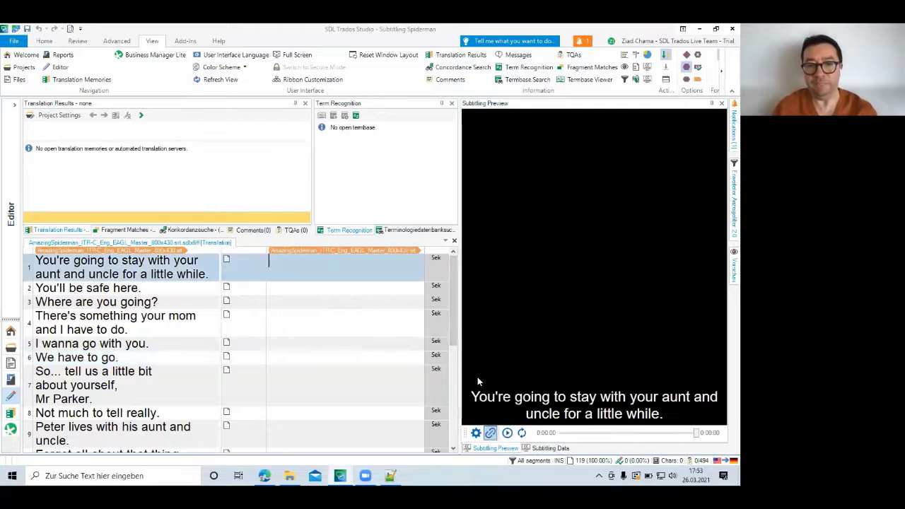
Type 'Du musst noch noch ein wenig Zeit mit Tante' into segment 1, noting its CPL and CPS.
click(541, 448)
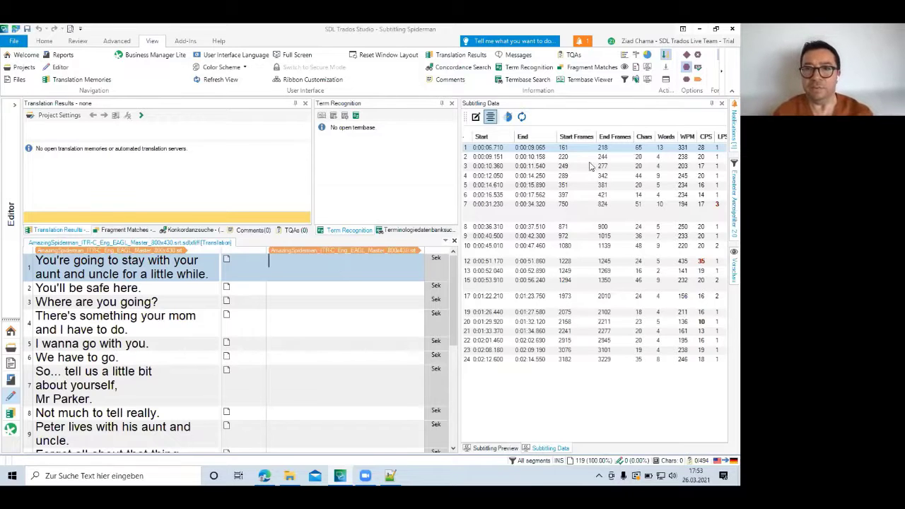
text(Du musst)
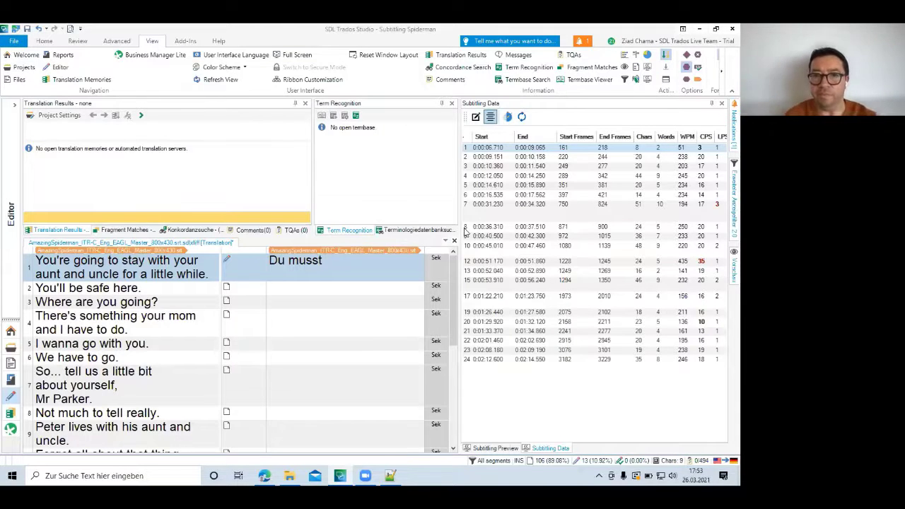
drag(444, 229, 420, 229)
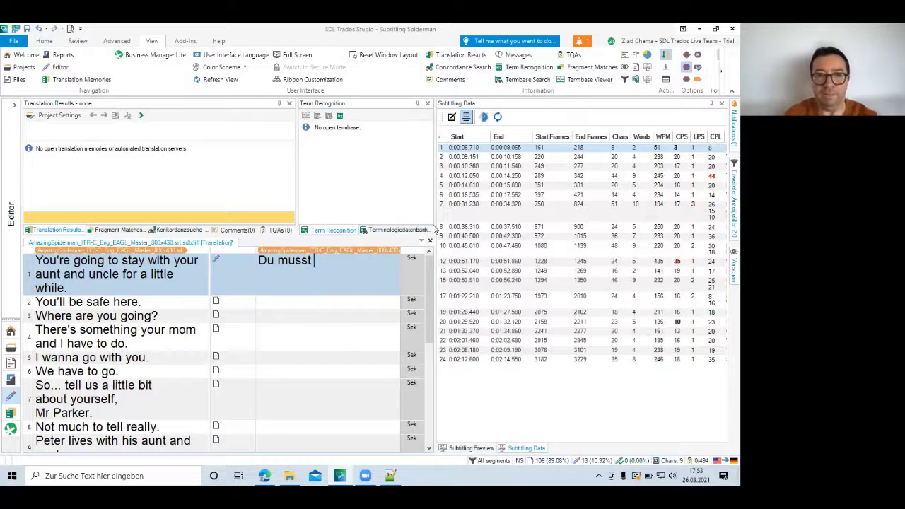
text(noch)
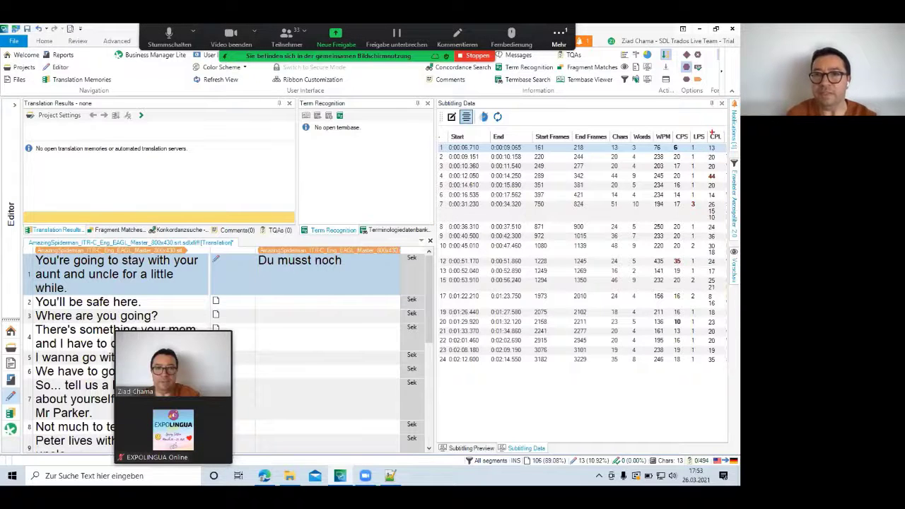
mouse_move(713, 132)
mouse_down()
mouse_move(702, 136)
mouse_move(706, 156)
mouse_move(726, 151)
mouse_move(728, 136)
mouse_move(713, 130)
mouse_up()
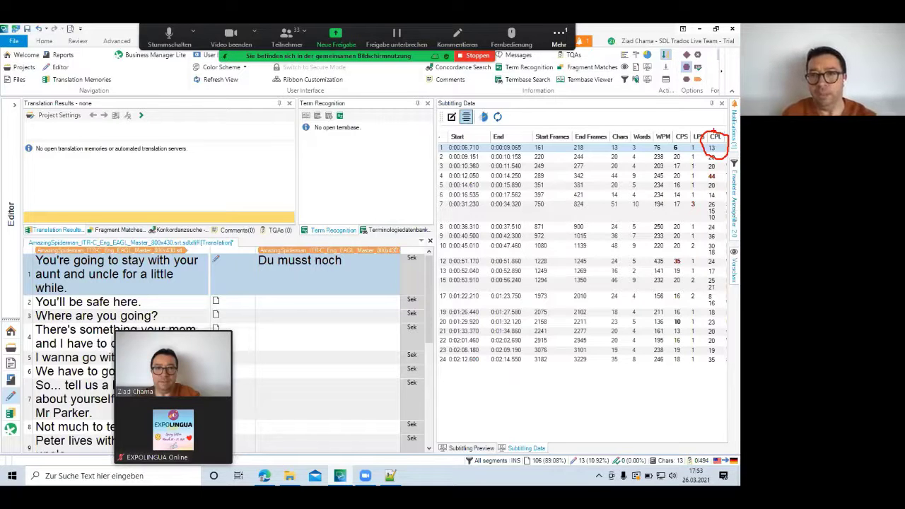
mouse_move(679, 132)
mouse_down()
mouse_move(666, 143)
mouse_move(692, 152)
mouse_move(693, 133)
mouse_move(680, 130)
mouse_up()
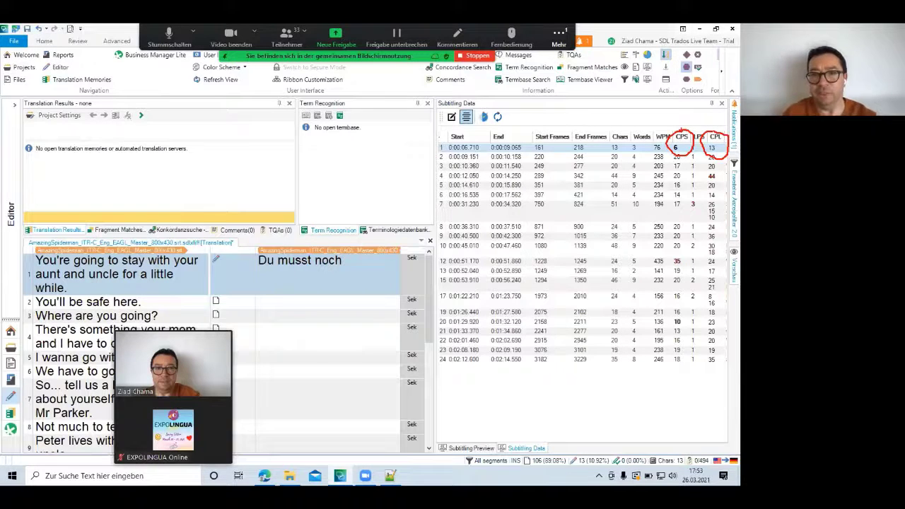
key(alt+s)
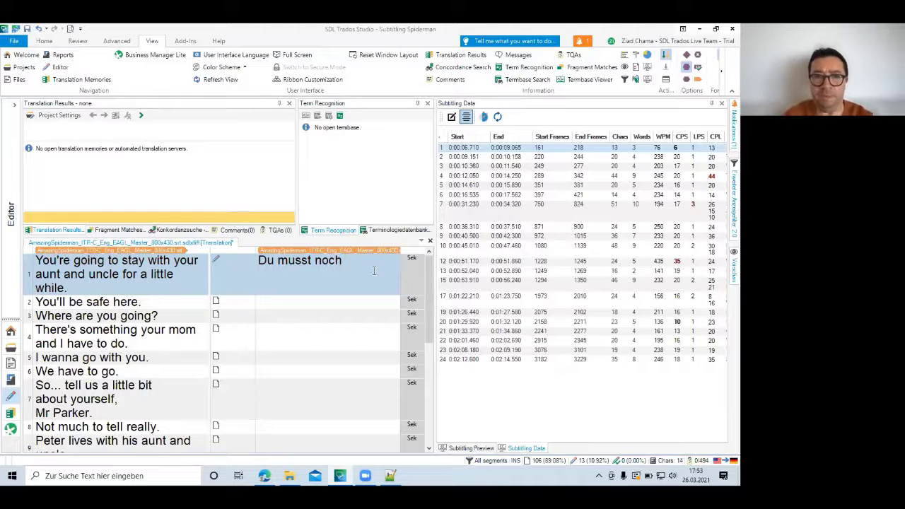
text(noch)
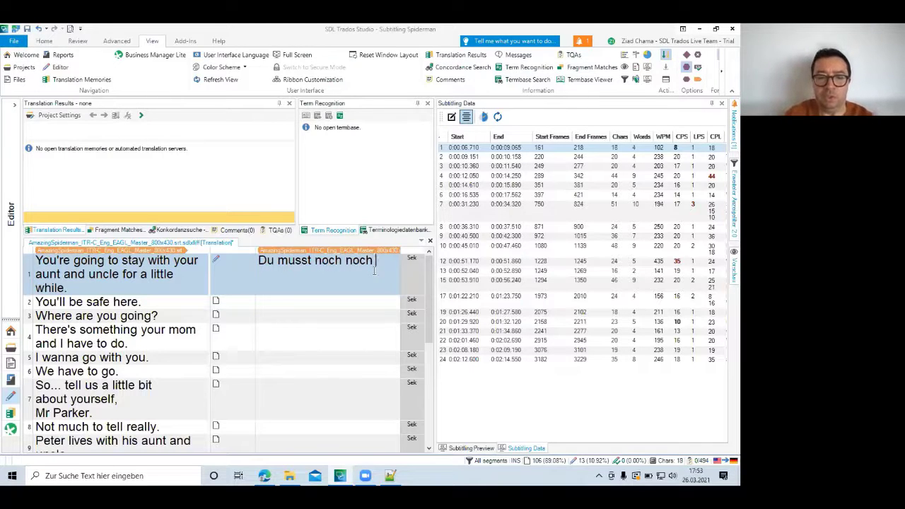
text( ein w)
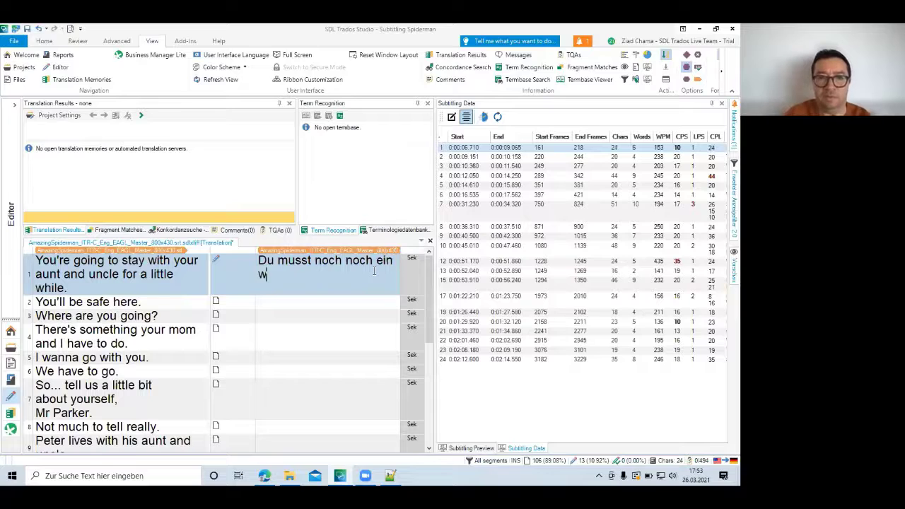
text(enig )
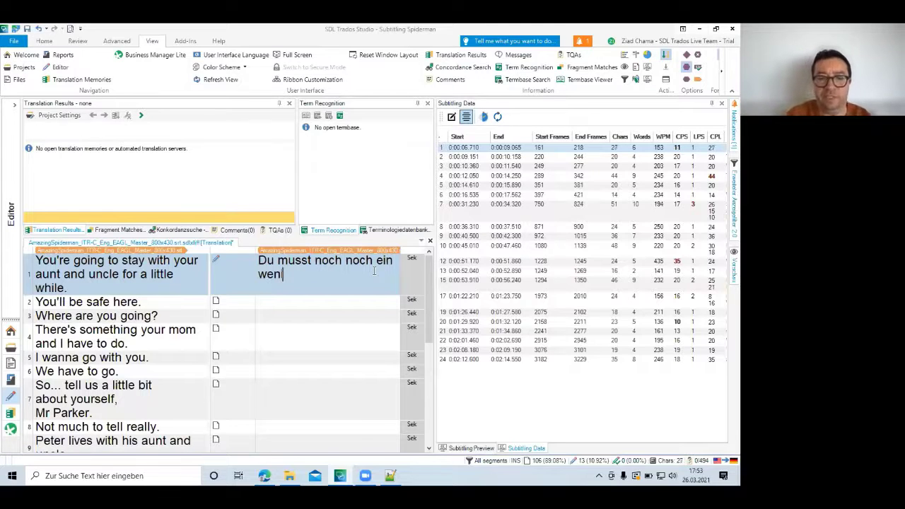
text(Ze)
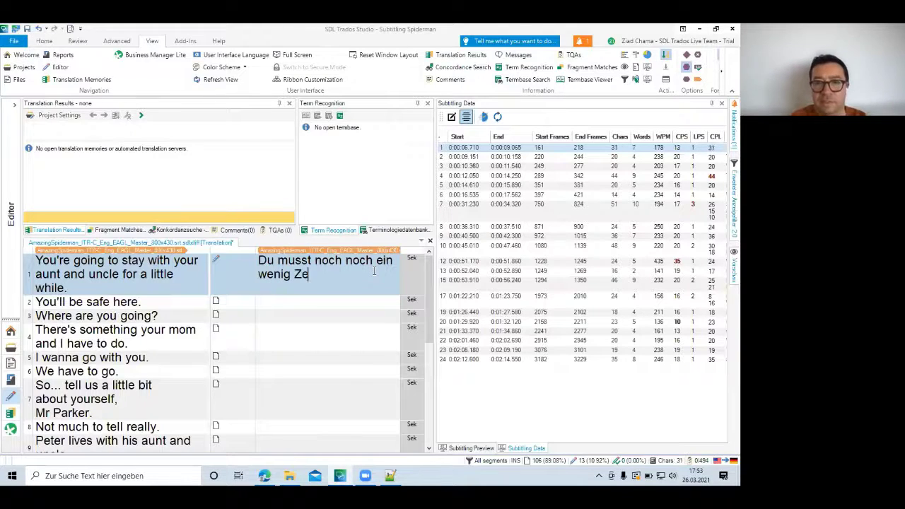
text(it mi)
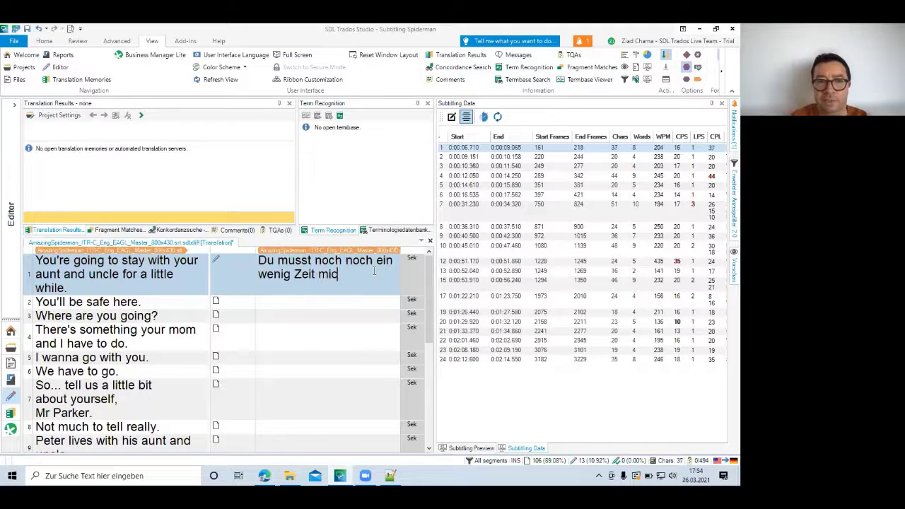
text(t )
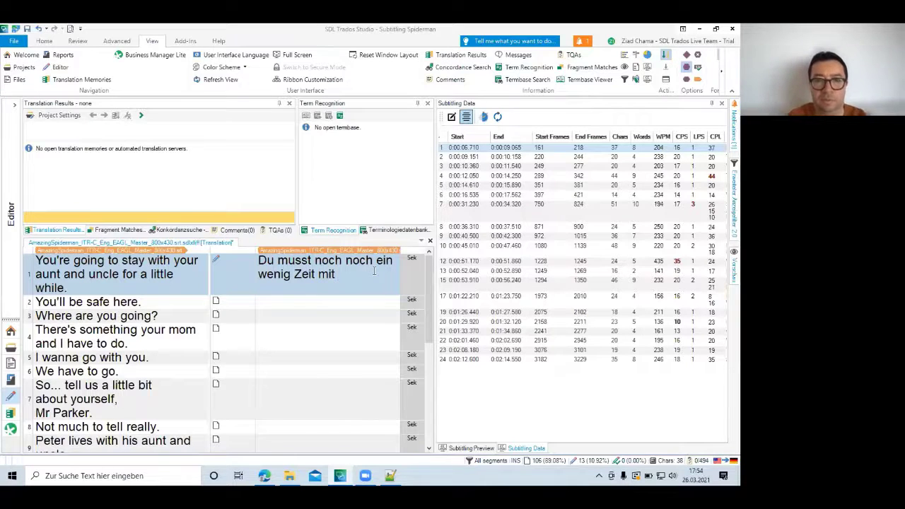
text(Ta)
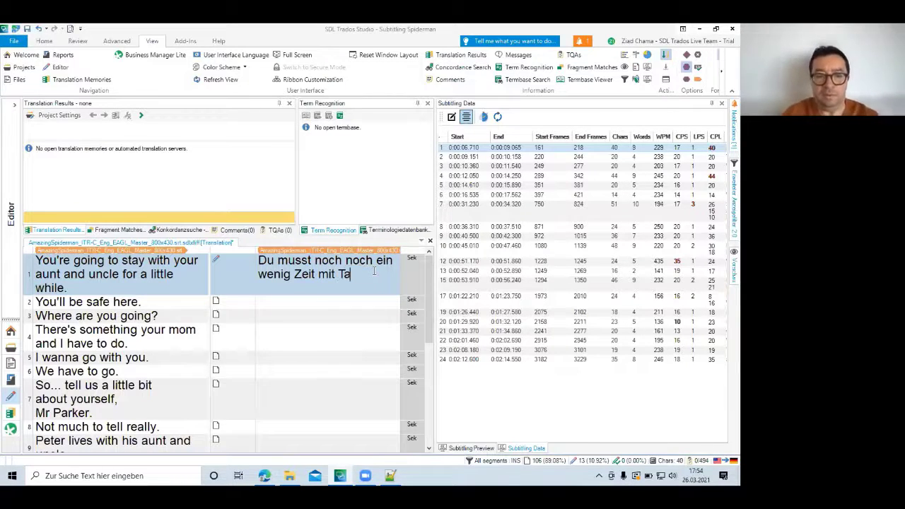
text(nte)
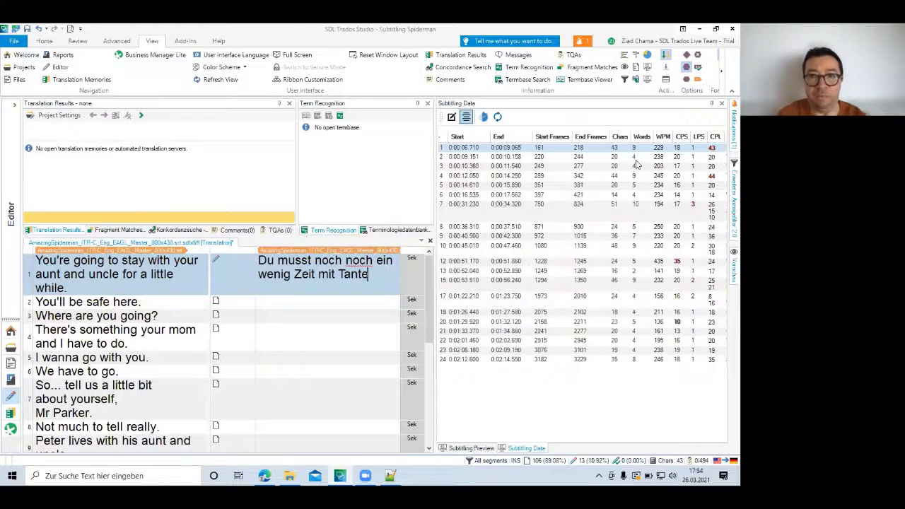
click(44, 40)
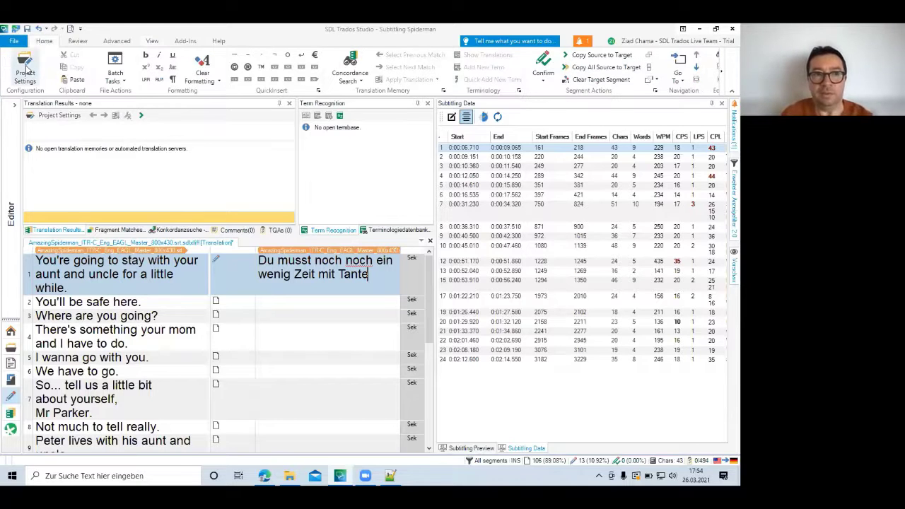
click(25, 71)
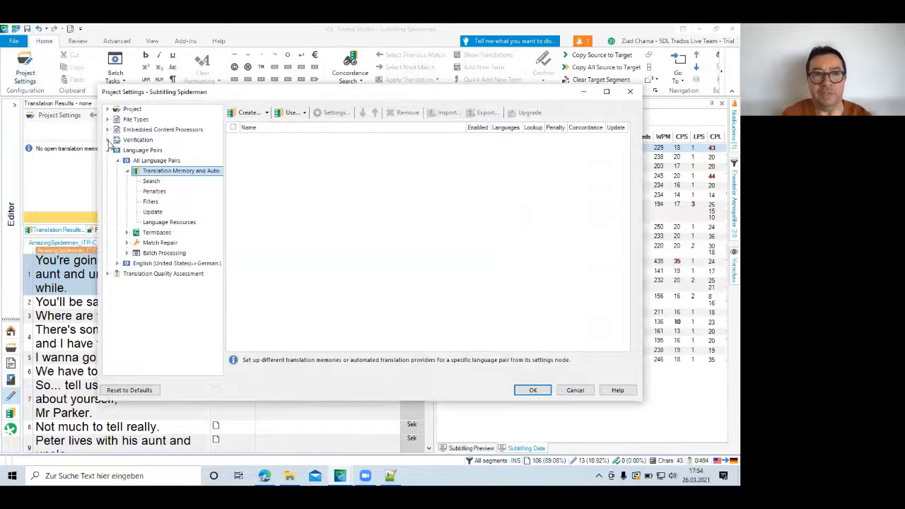
click(109, 140)
double_click(152, 191)
click(163, 202)
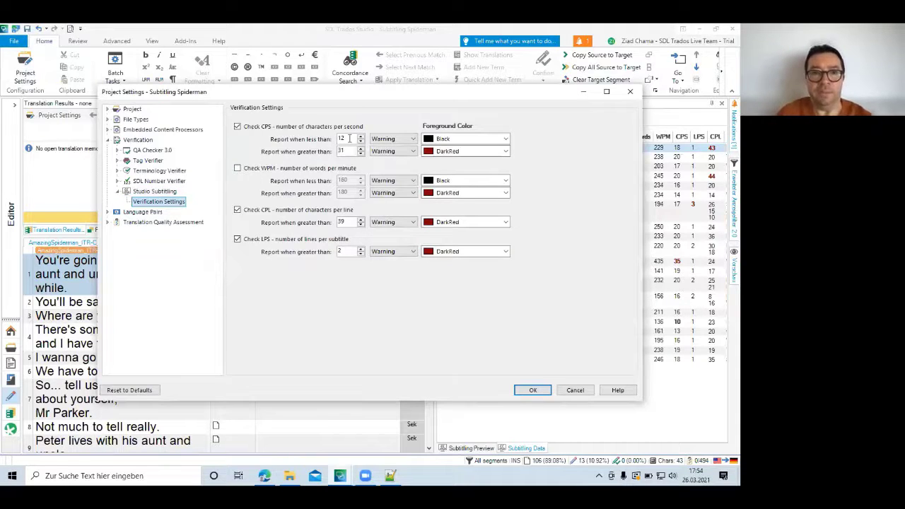
double_click(343, 222)
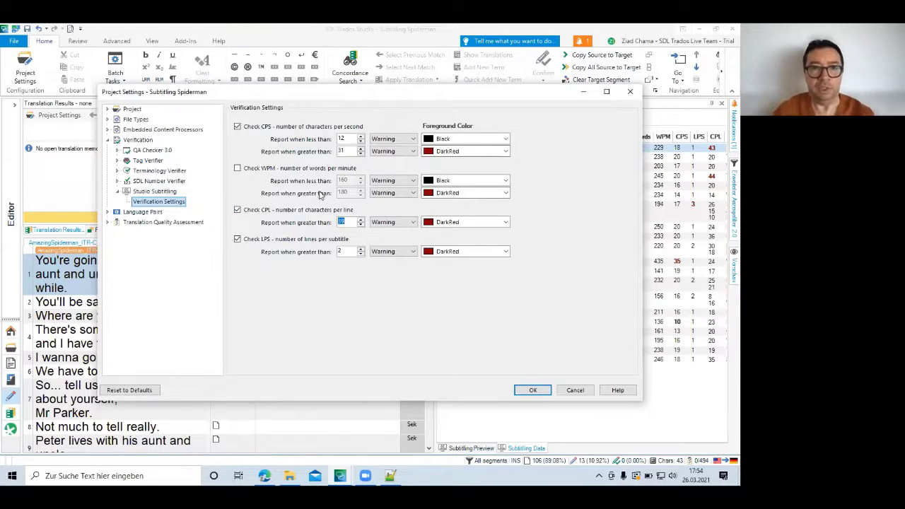
double_click(346, 140)
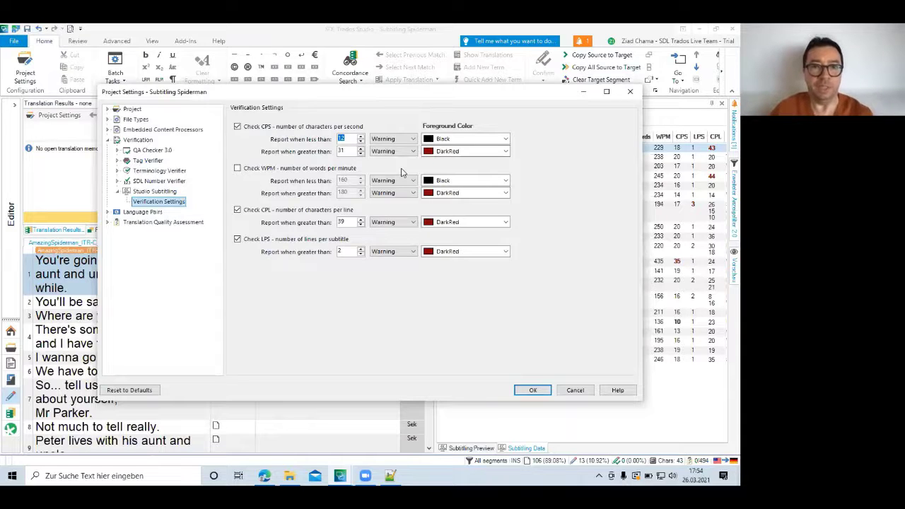
double_click(346, 151)
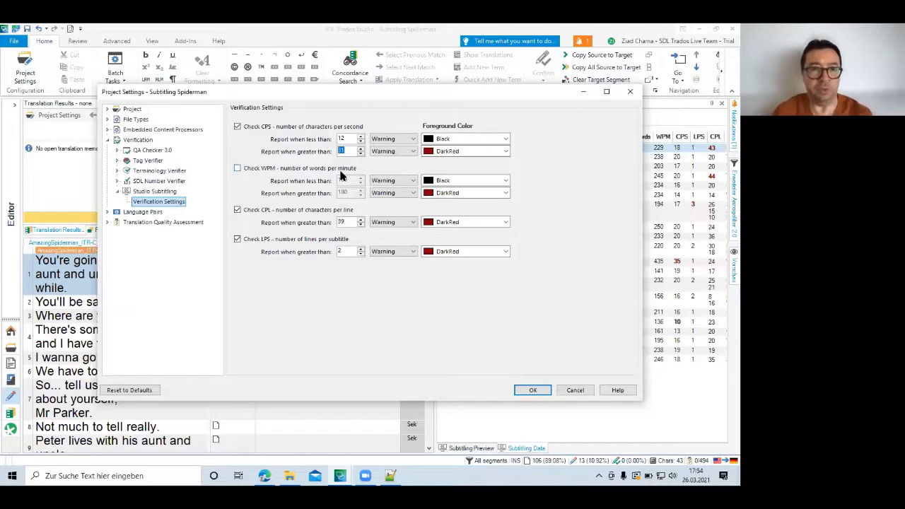
click(532, 391)
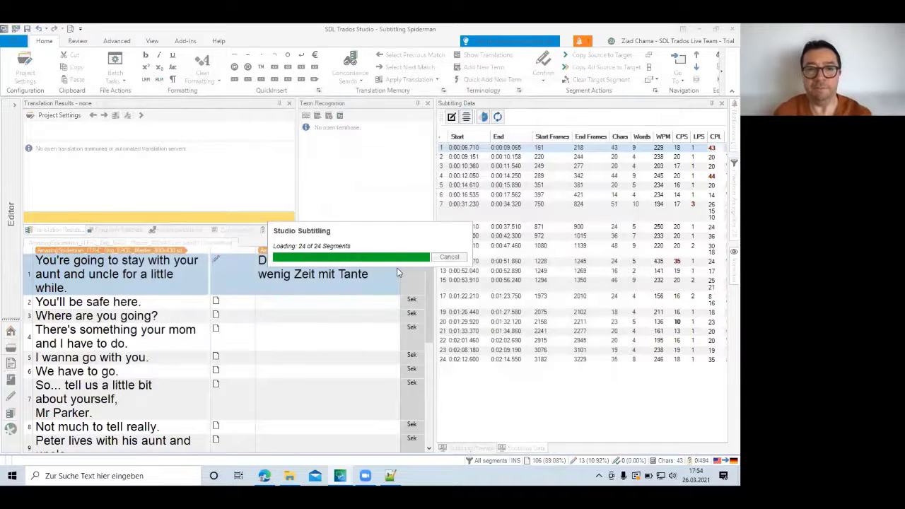
Delete the doubled 'noch' and append 'und Onkel verbringen' after 'Tante' in subtitle 1.
double_click(359, 261)
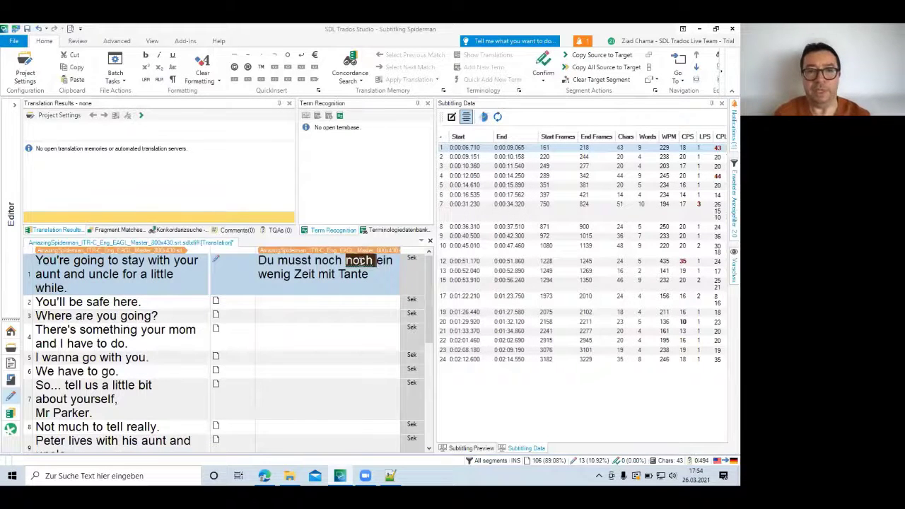
key(Delete)
click(383, 278)
text(und )
text(Onkel )
text(ver)
key(BackSpace)
key(BackSpace)
key(BackSpace)
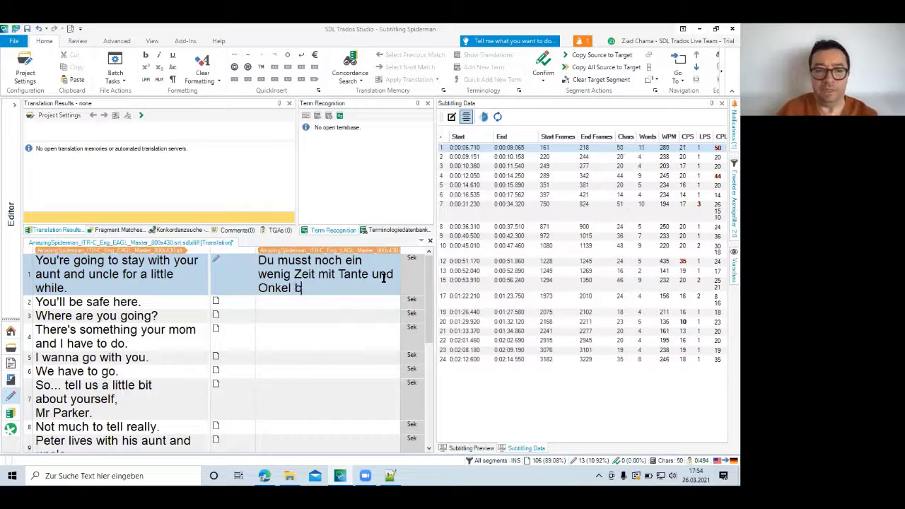
text(verbringen)
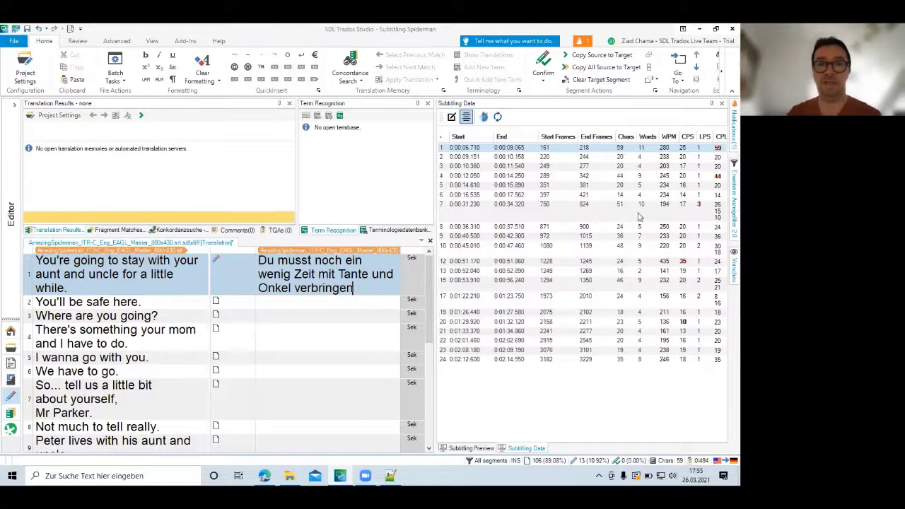
Insert a line break after 'noch' in subtitle 1 and check the line length in Subtitling Data.
click(467, 449)
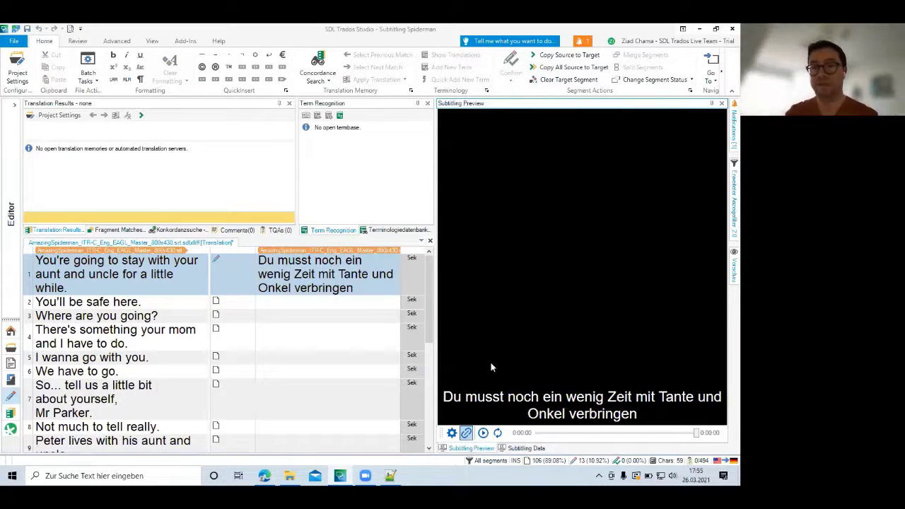
click(343, 261)
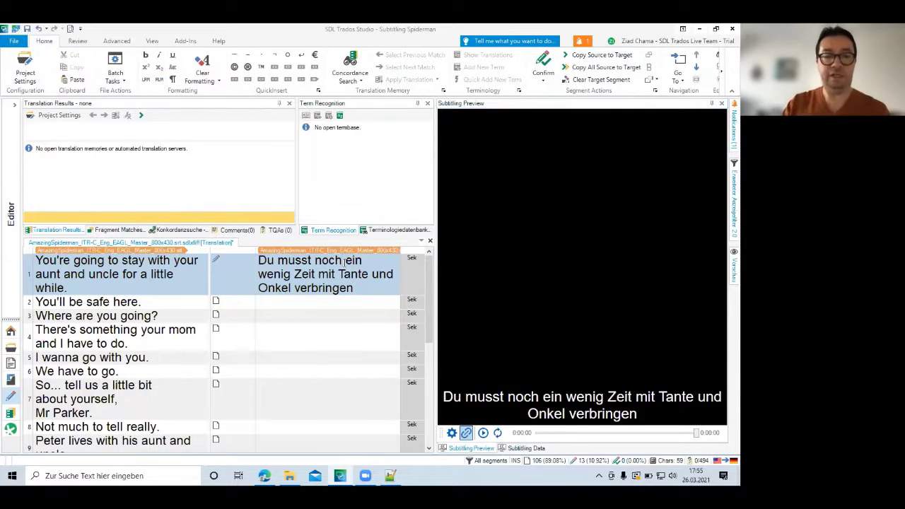
key(shift+Return)
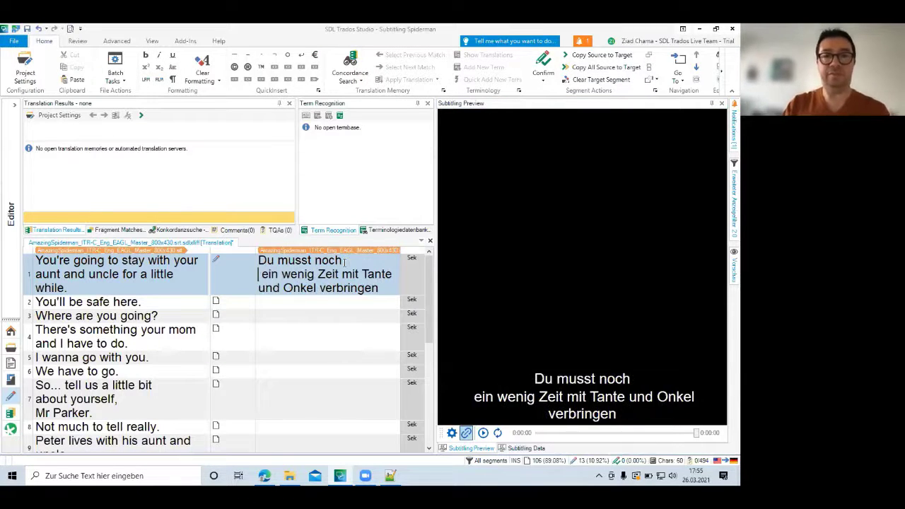
click(527, 448)
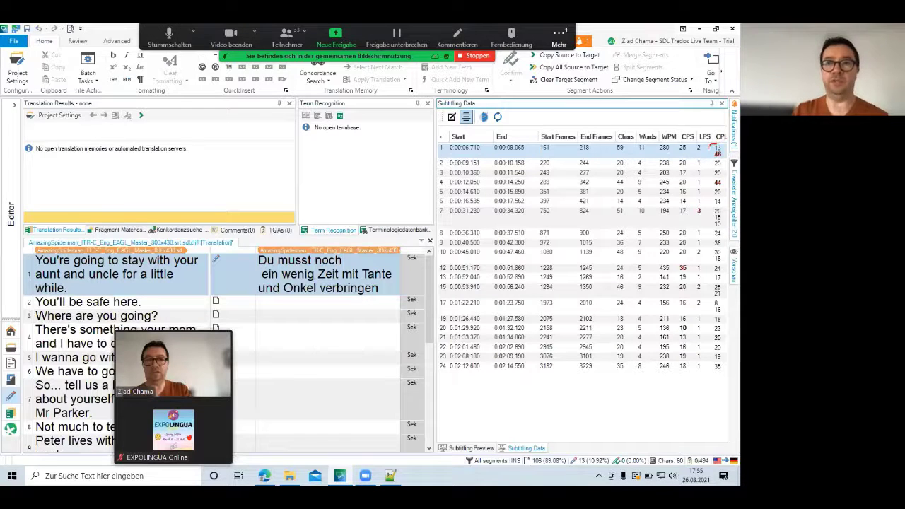
mouse_move(710, 145)
mouse_down()
mouse_move(718, 162)
mouse_move(725, 145)
mouse_up()
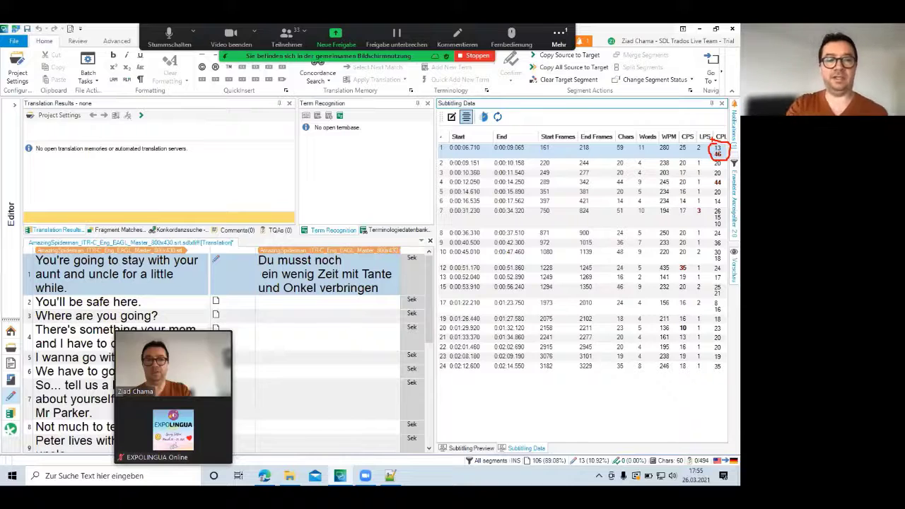
Add a second line break before 'Tante', giving three lines over the 2-line limit.
click(362, 274)
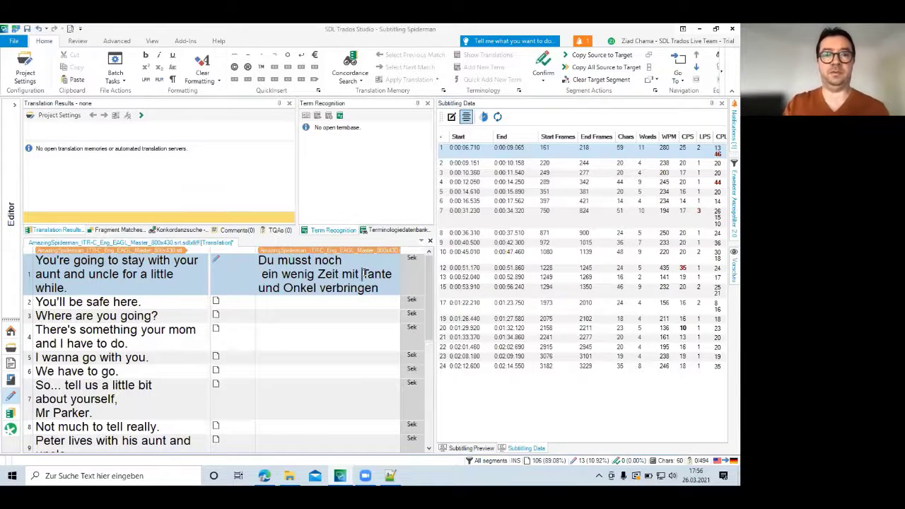
key(shift+Return)
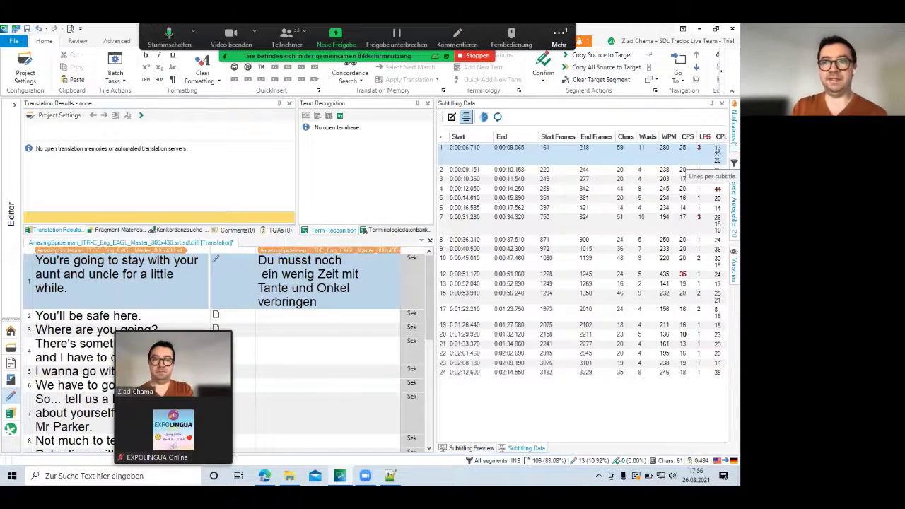
drag(685, 144, 702, 154)
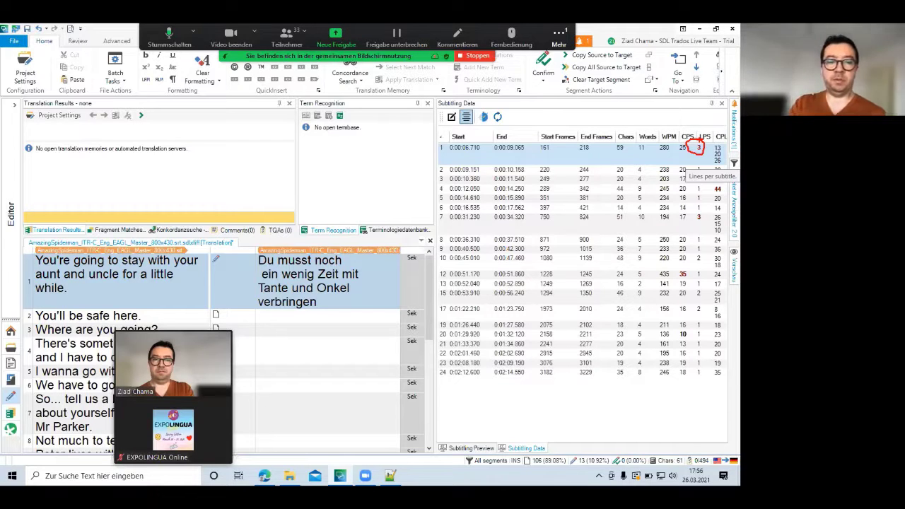
Try line breaks before 'Onkel' and 'verbringen', then undo so segment 1 has no manual breaks.
click(469, 449)
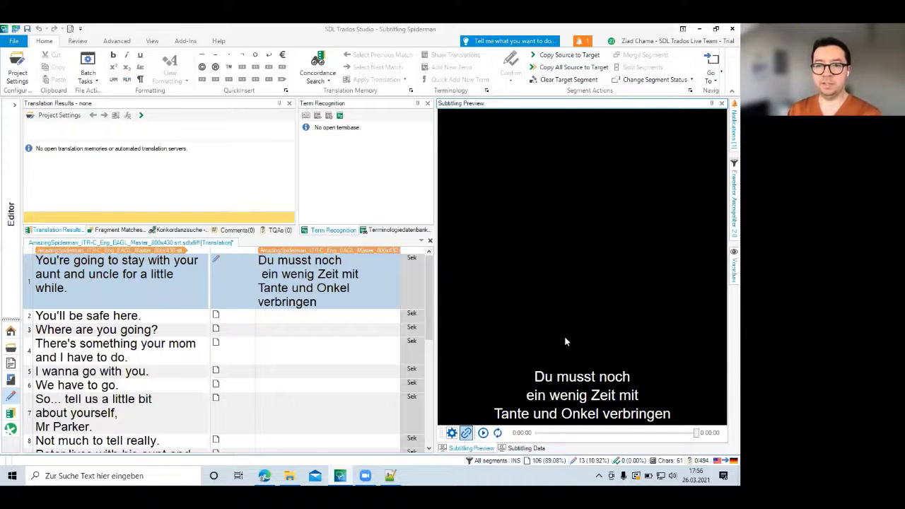
click(313, 294)
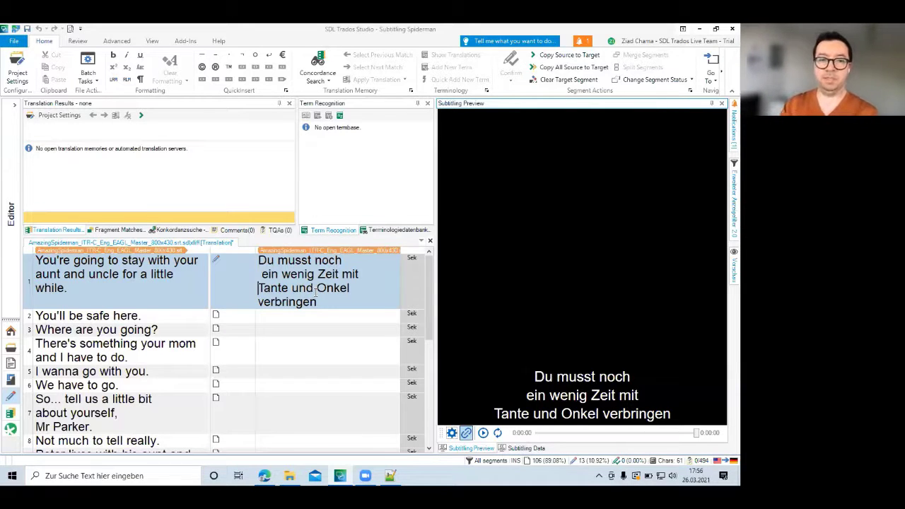
key(shift+Return)
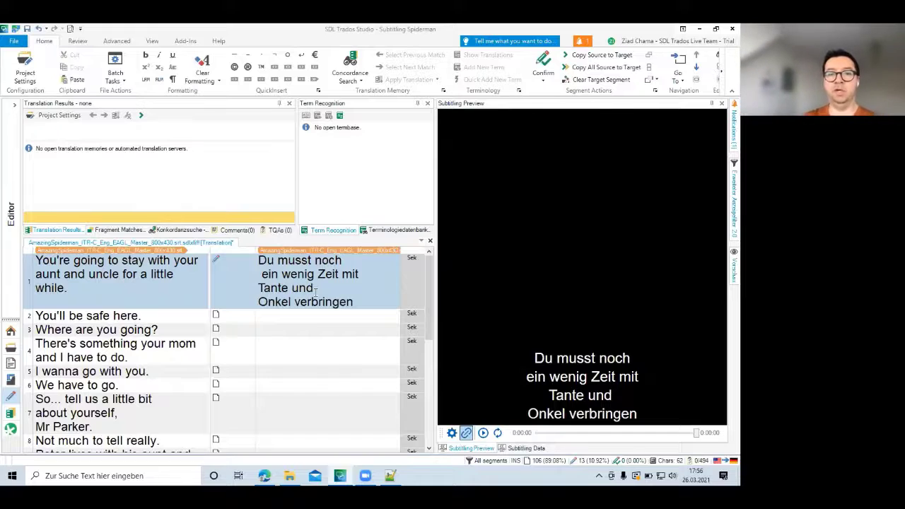
click(296, 302)
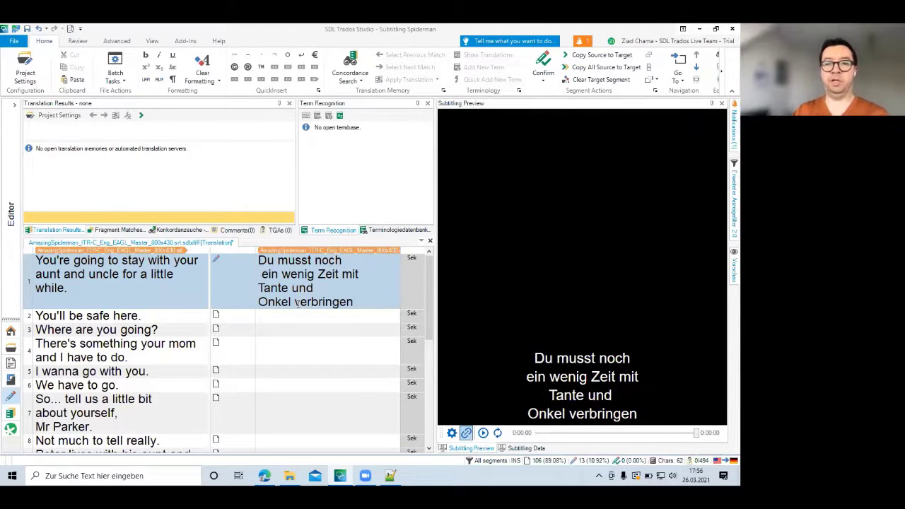
key(shift+Return)
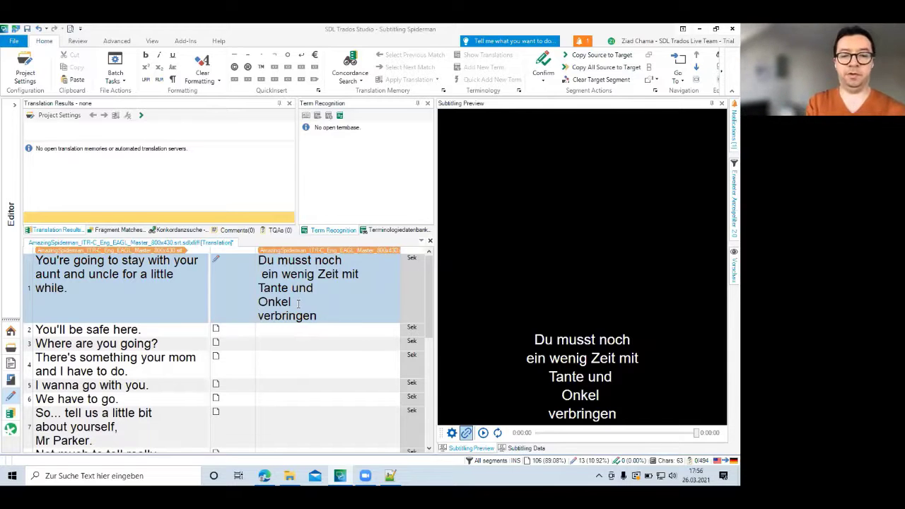
key(ctrl+z)
key(ctrl+z)
key(ctrl+z)
key(ctrl+z)
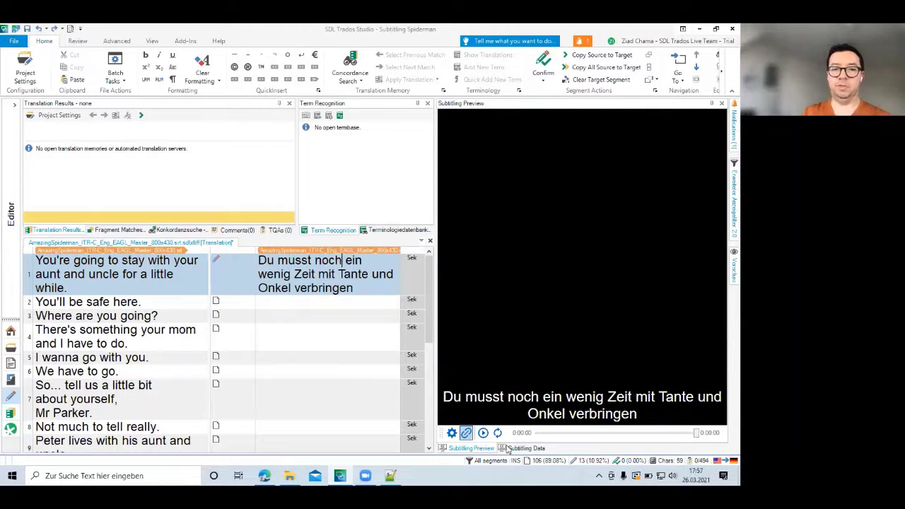
Check CPL in Subtitling Data and break segment 1's German subtitle after 'Zeit'.
click(510, 450)
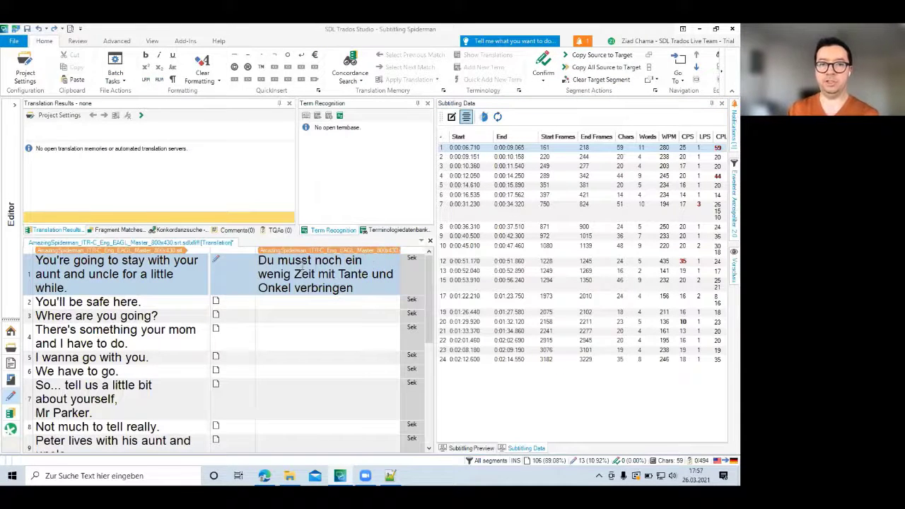
click(316, 274)
key(shift+Return)
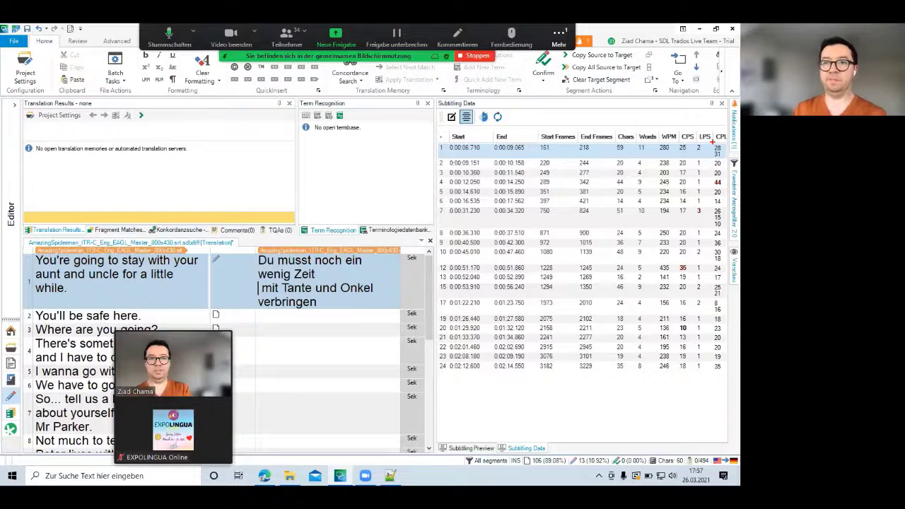
Highlight segment 1's characters-per-line and lines-per-subtitle values, then return to Subtitling Preview.
mouse_move(713, 141)
mouse_down()
mouse_move(706, 150)
mouse_move(721, 161)
mouse_move(726, 143)
mouse_up()
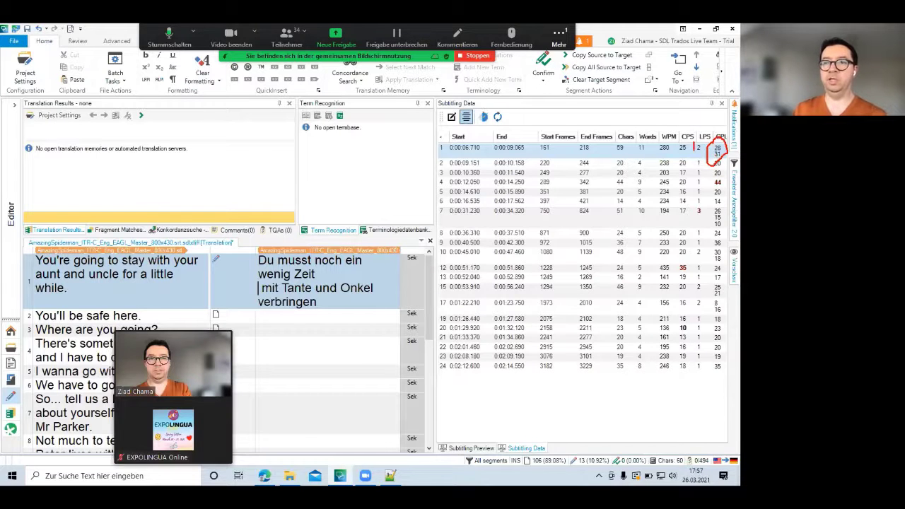
drag(694, 156, 710, 157)
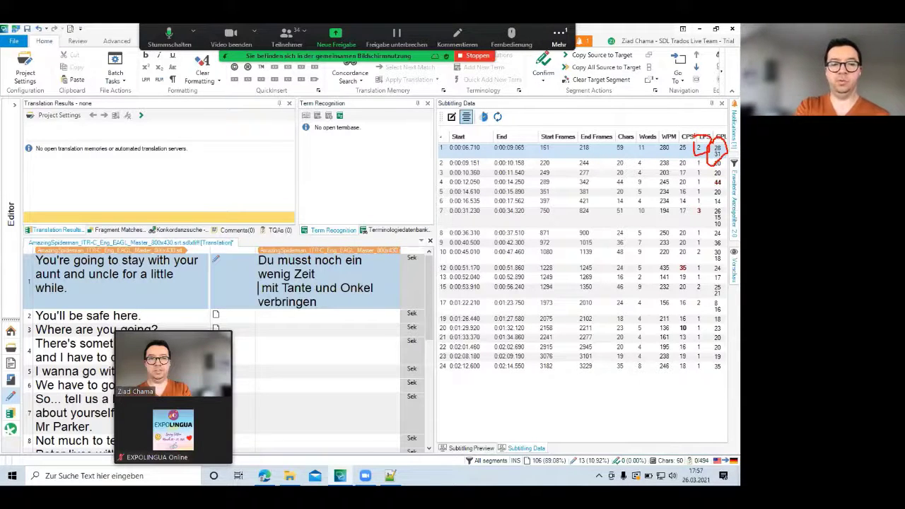
key(alt+s)
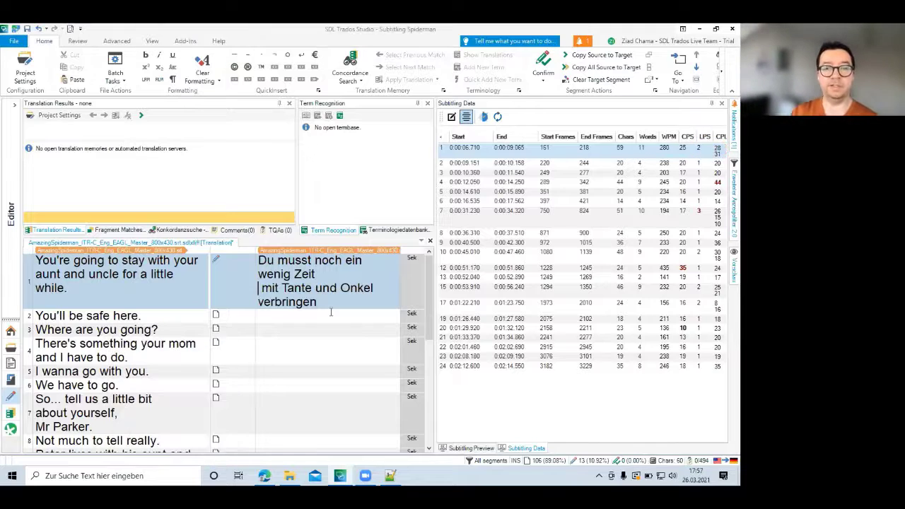
click(473, 448)
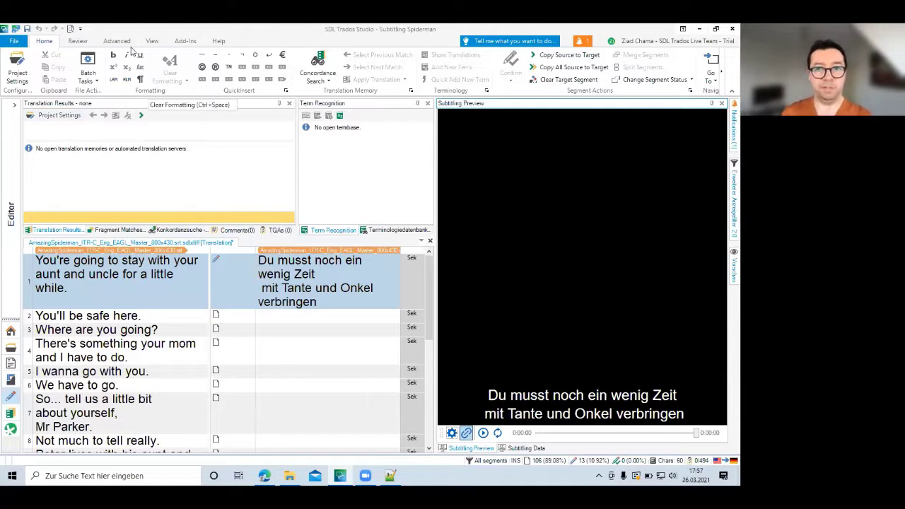
Open Business Manager Lite from the View tab and maximize the Trados window.
click(715, 29)
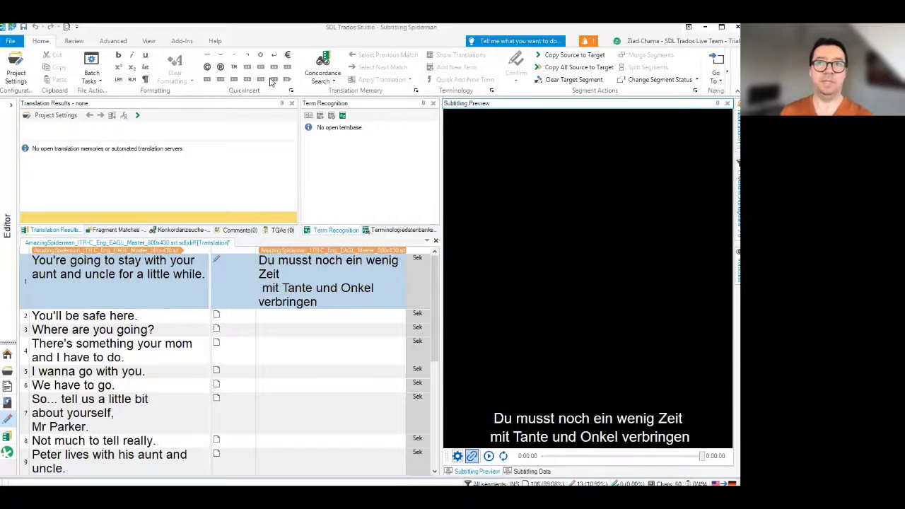
click(721, 27)
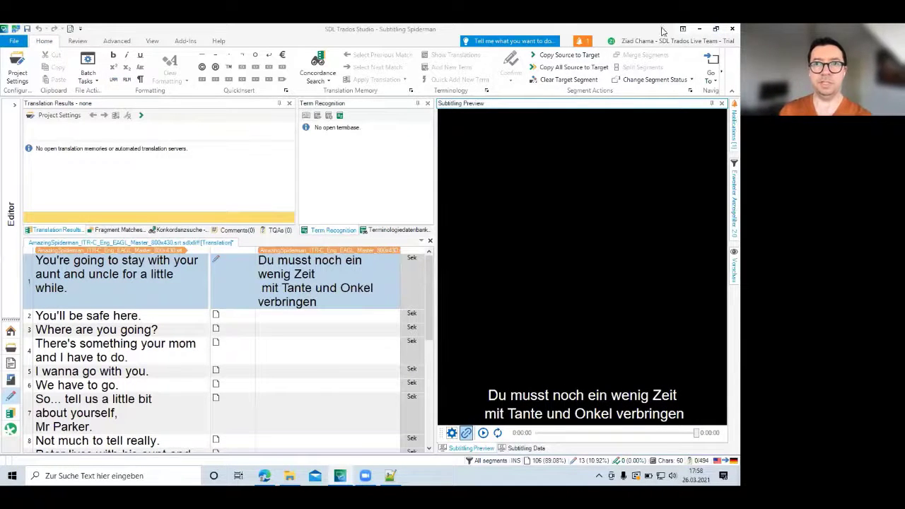
drag(663, 36, 664, 93)
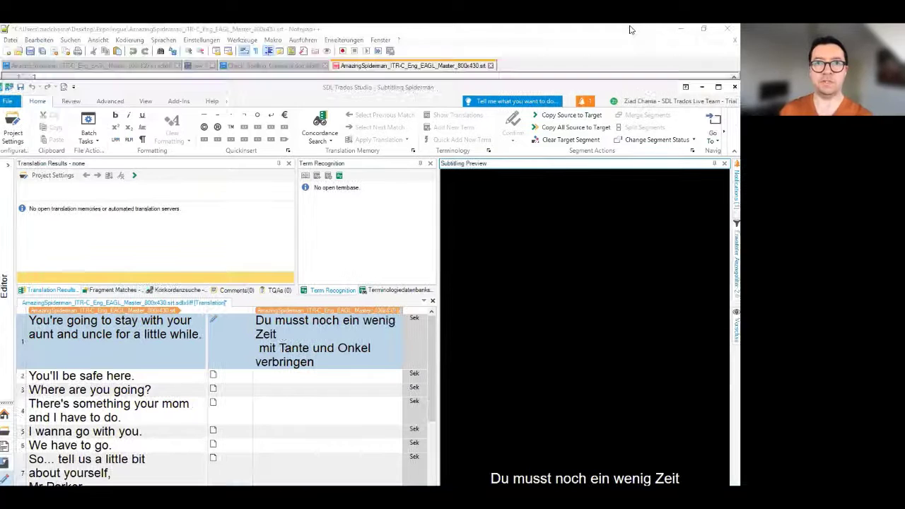
click(145, 103)
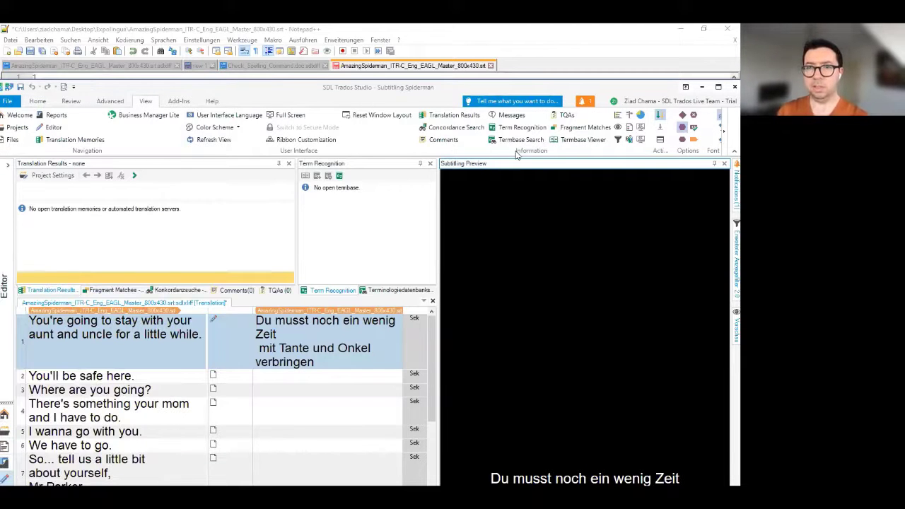
click(640, 116)
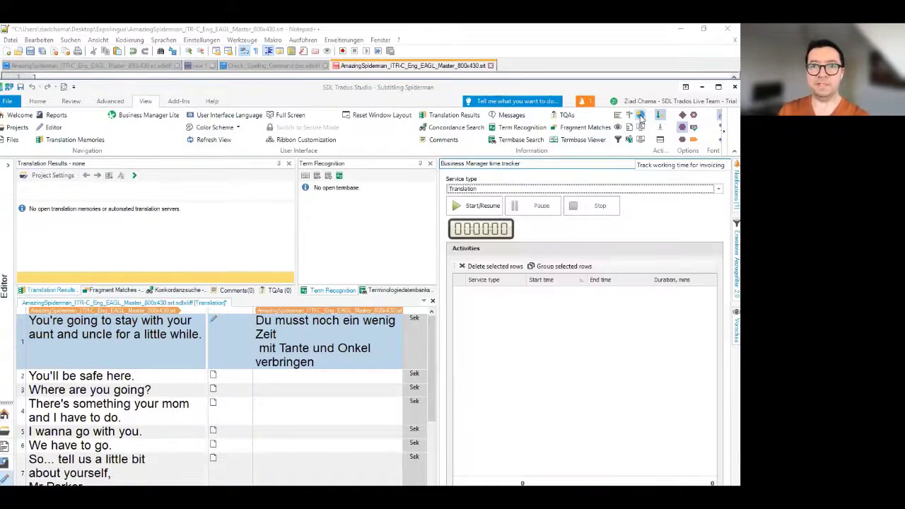
click(718, 86)
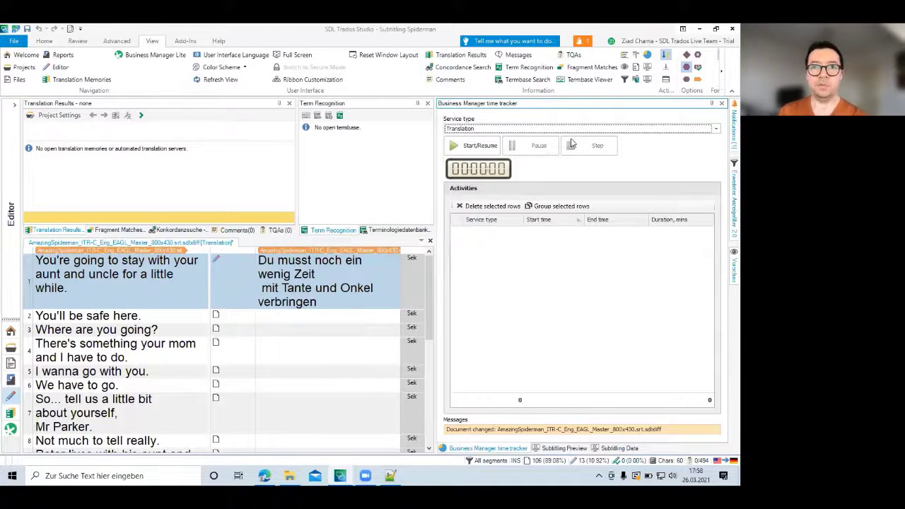
Start the time tracker for a Translation activity beginning 26.03.2021 17:58.
click(484, 150)
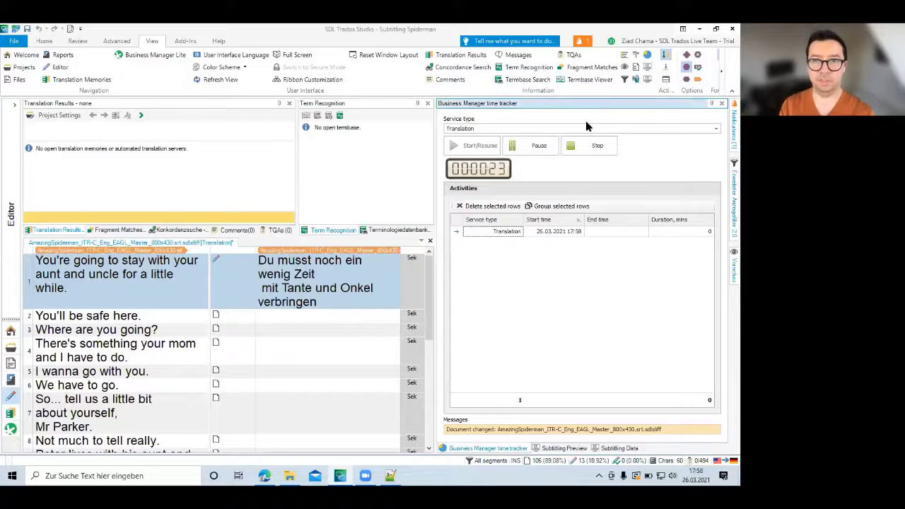
Type 'Du bist hier sicher' as segment 2's translation and check its subtitle statistics.
click(294, 317)
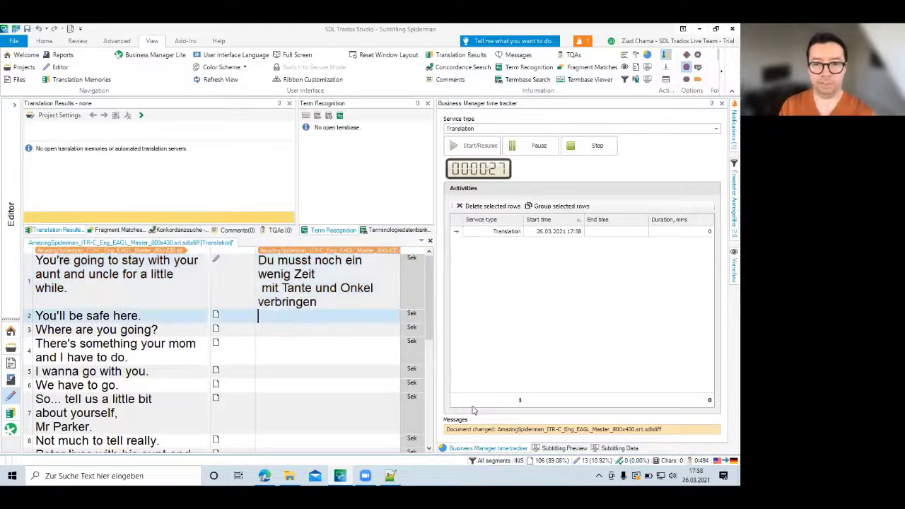
click(569, 448)
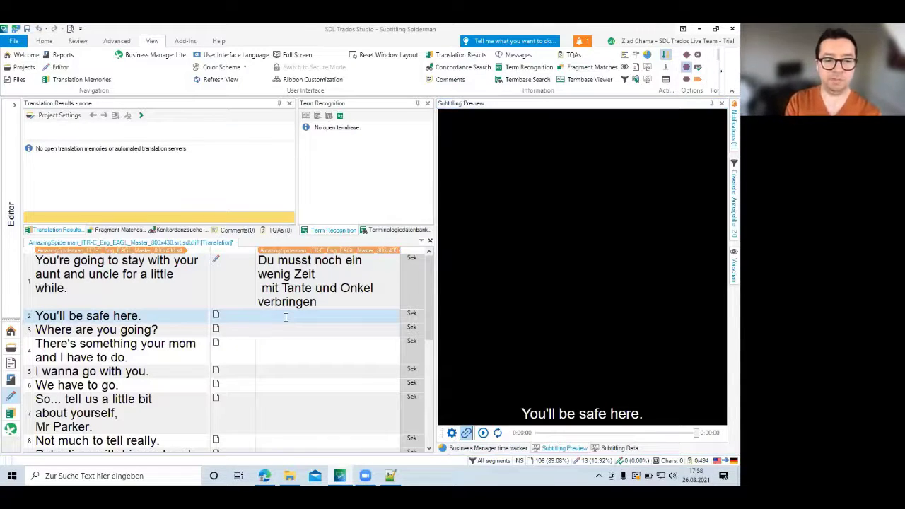
text(Du b)
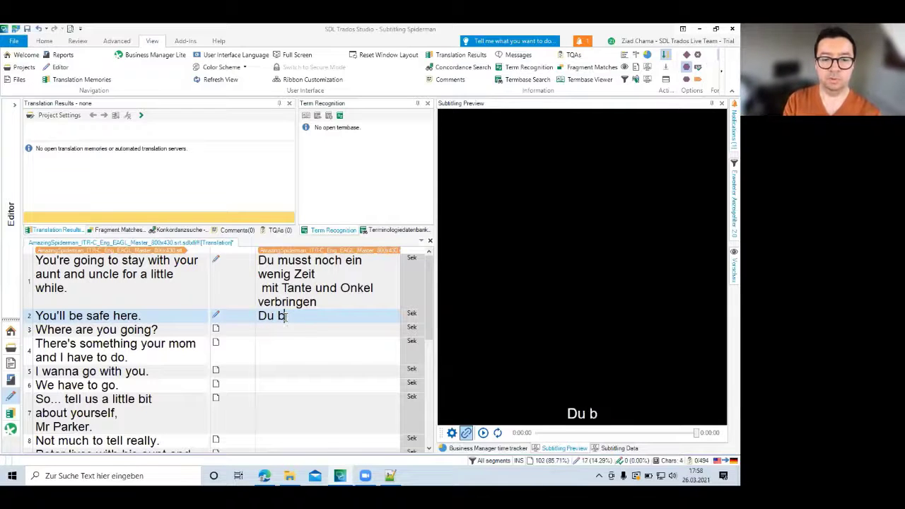
text(ist hie)
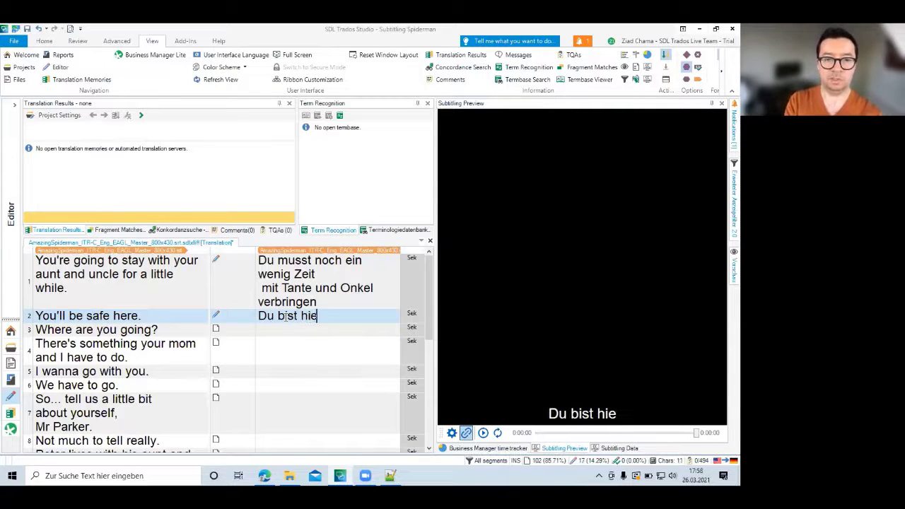
text(t)
key(BackSpace)
text(r sichr)
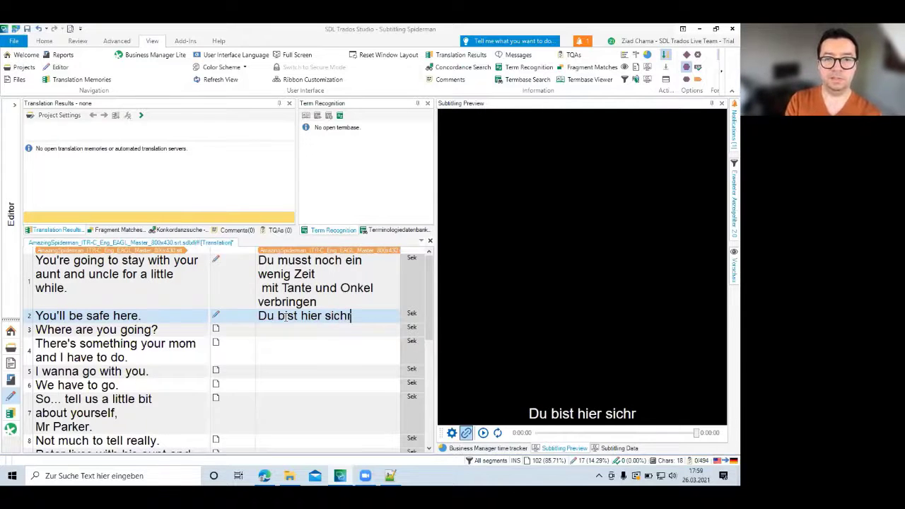
key(BackSpace)
text(er)
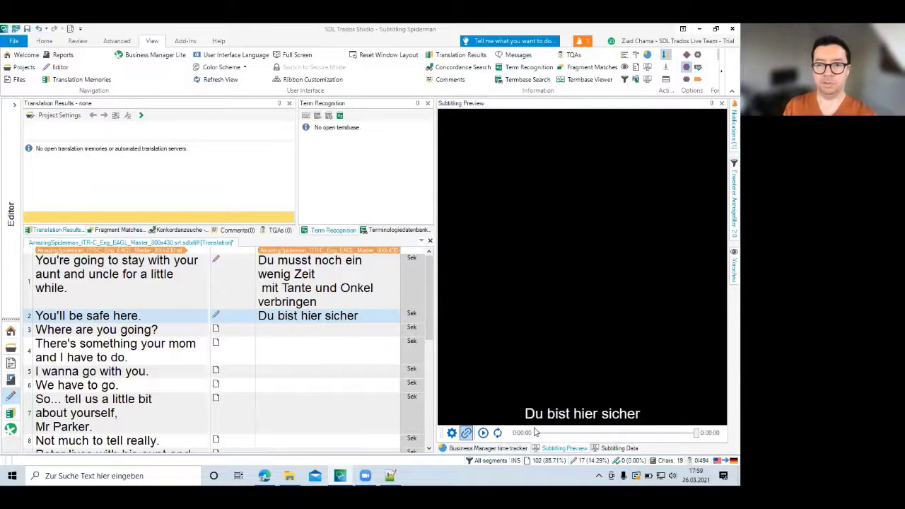
click(619, 448)
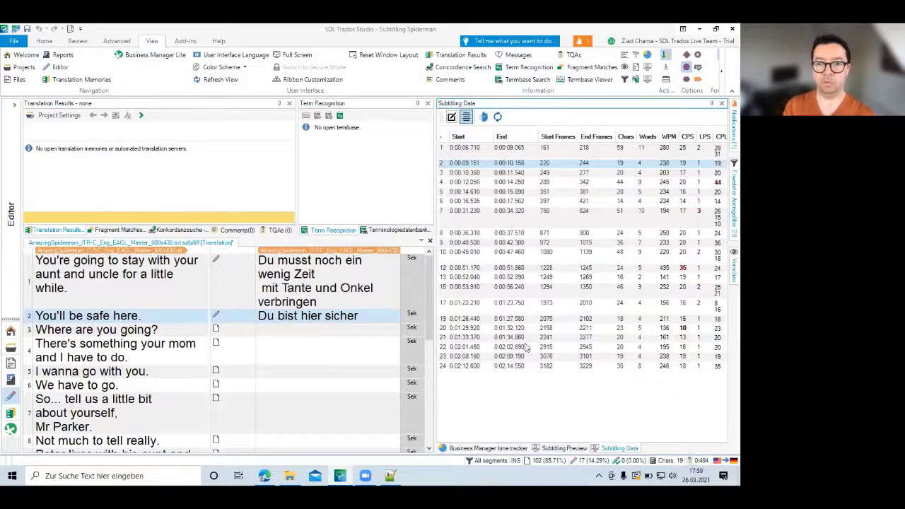
click(488, 448)
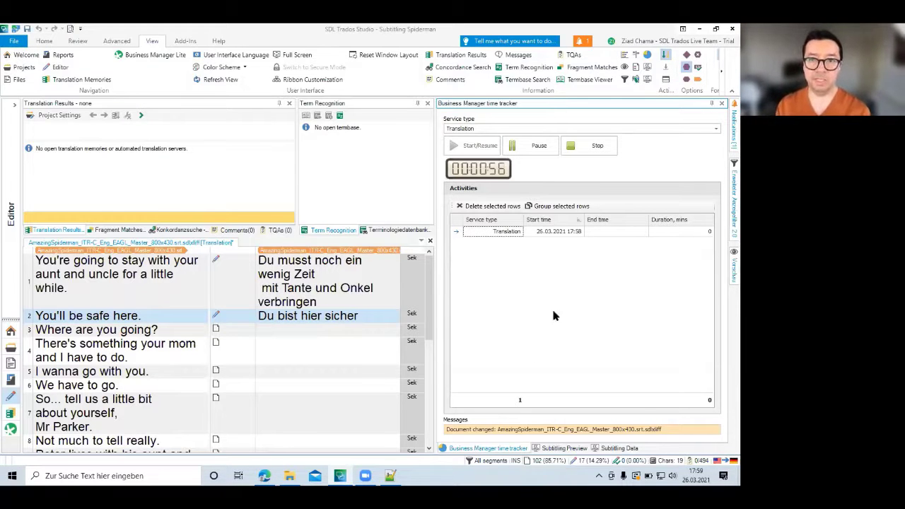
Pause, resume, then stop the timer, logging the Translation activity ending 17:59 after 1 minute.
click(535, 146)
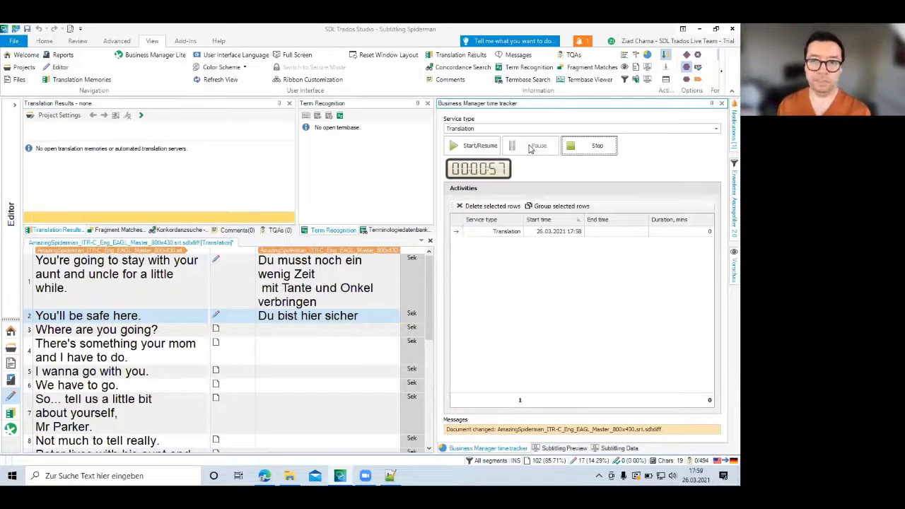
click(467, 146)
click(603, 146)
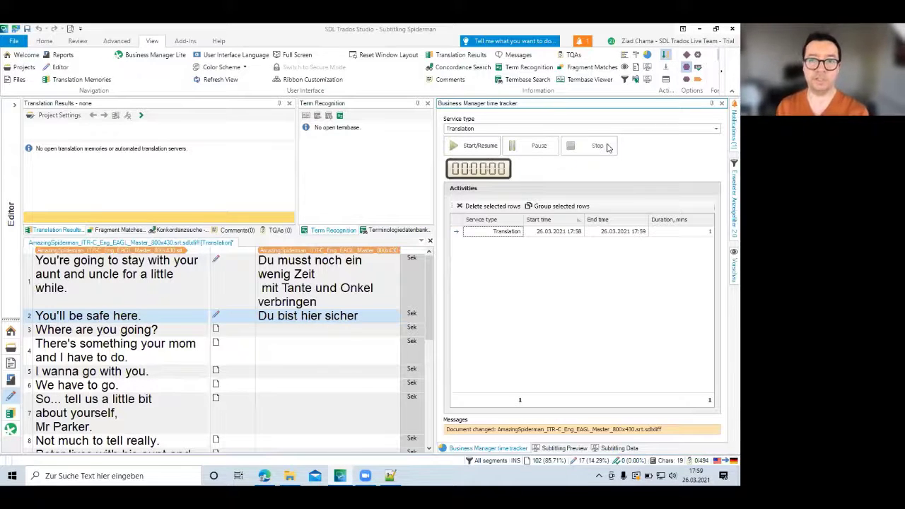